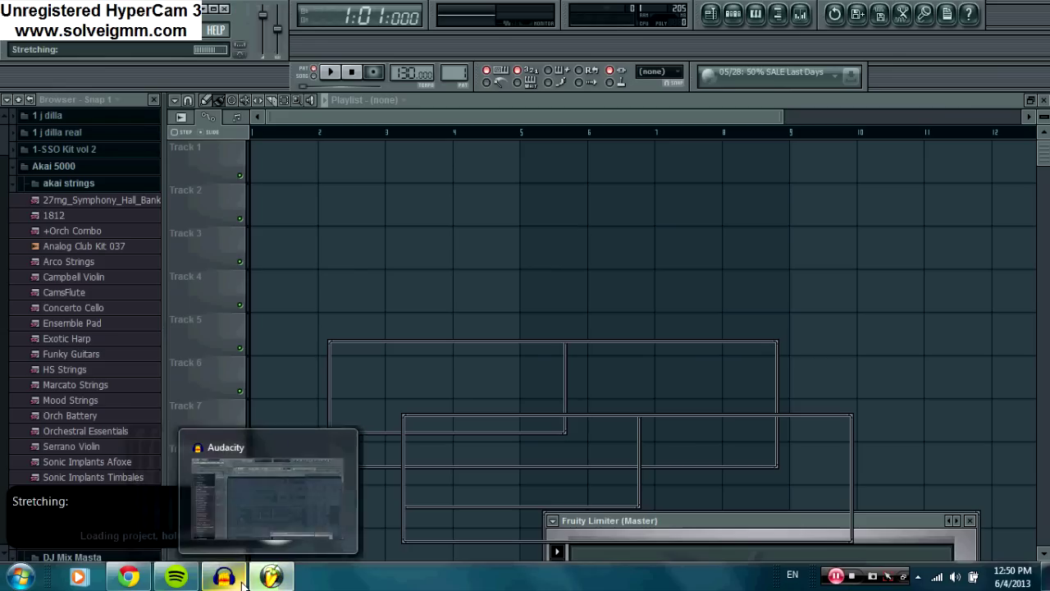
# Check the voice recording in Audacity, and zoom the FL Studio playlist out to overview the loaded project's arrangement
pyautogui.click(241, 511)
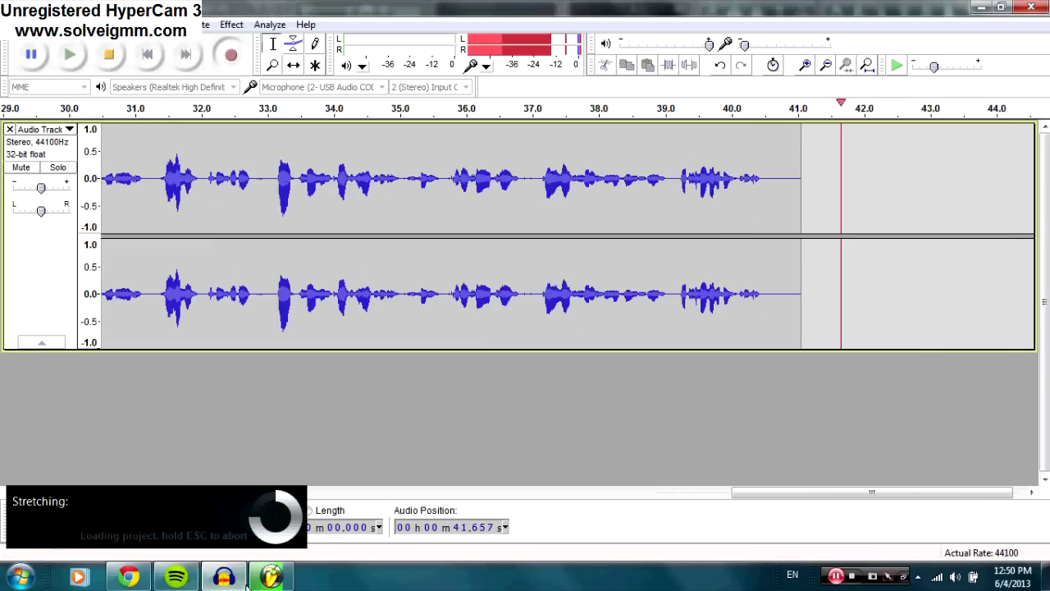
pyautogui.click(270, 577)
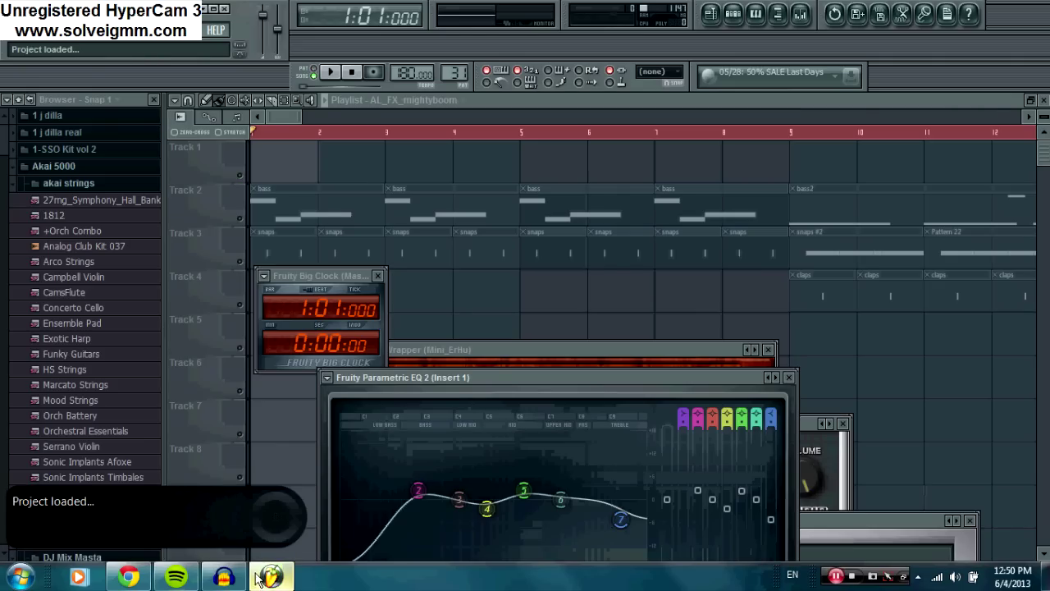
pyautogui.click(282, 120)
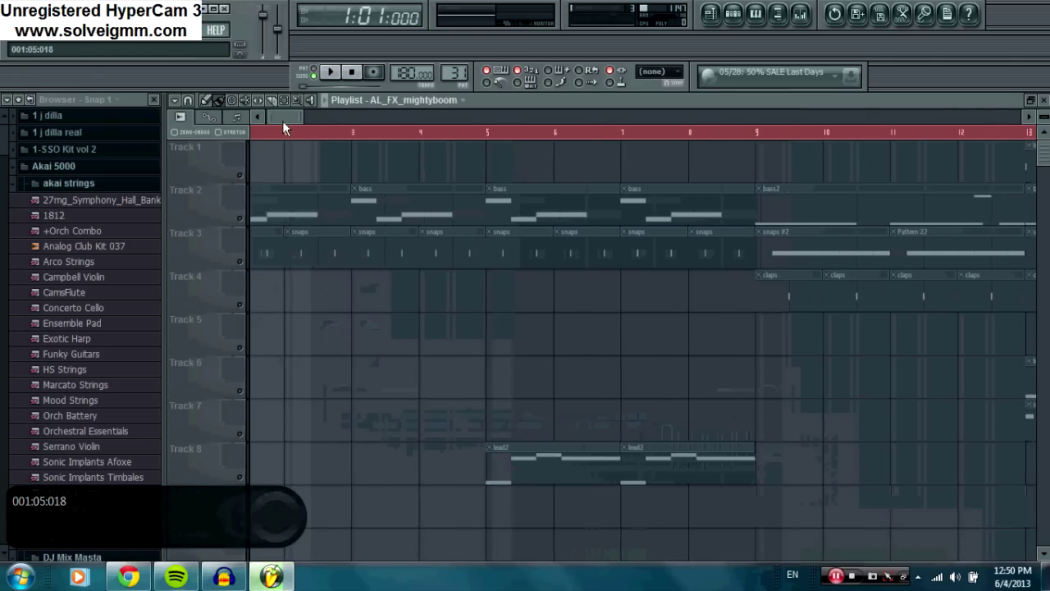
pyautogui.moveTo(302, 121); pyautogui.dragTo(364, 119)
pyautogui.scroll(-3, 370, 134)
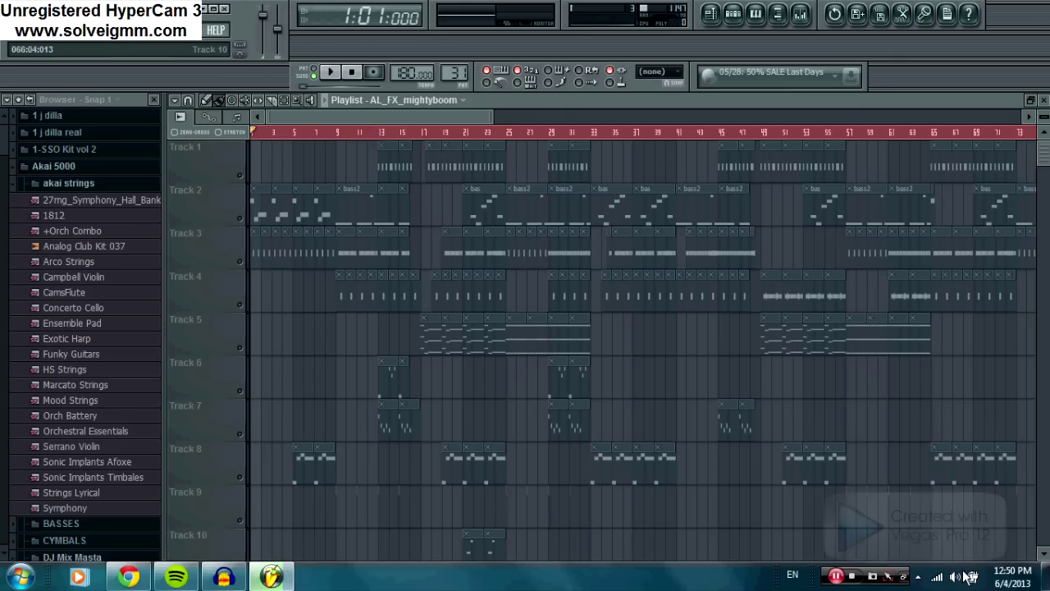
# Check the system date and time, and look over the playlist's clips from Track 1 down to Track 19
pyautogui.click(1013, 576)
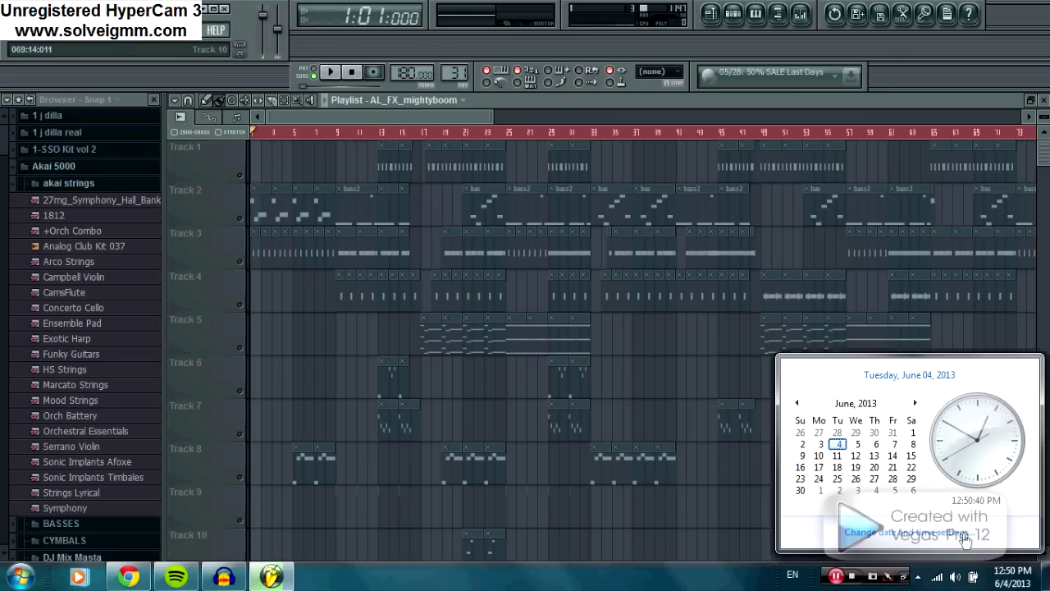
pyautogui.click(417, 116)
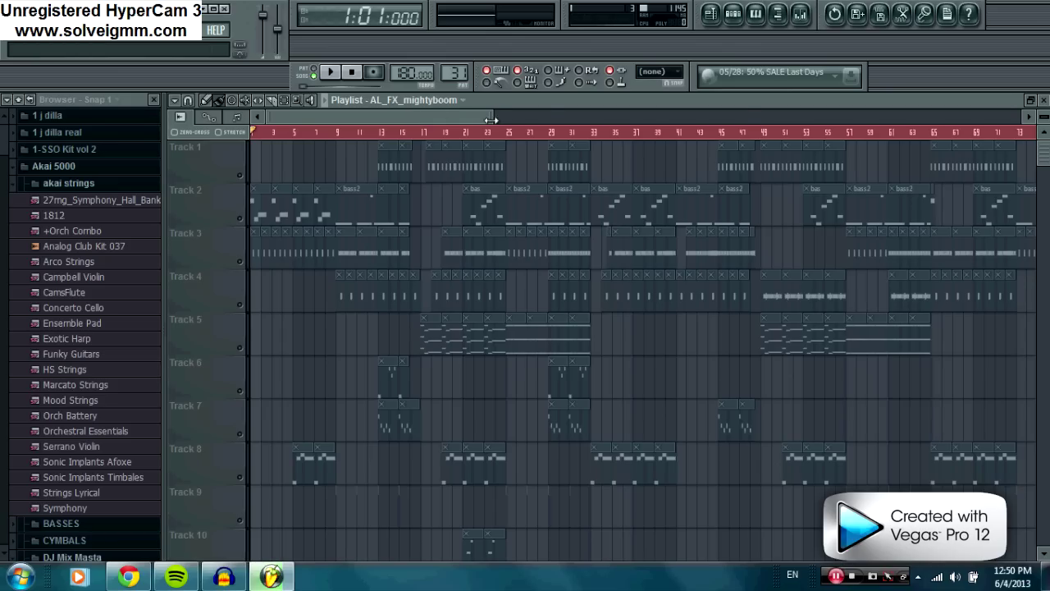
pyautogui.moveTo(485, 121); pyautogui.dragTo(551, 121)
pyautogui.scroll(-3, 529, 156)
pyautogui.scroll(-8, 529, 156)
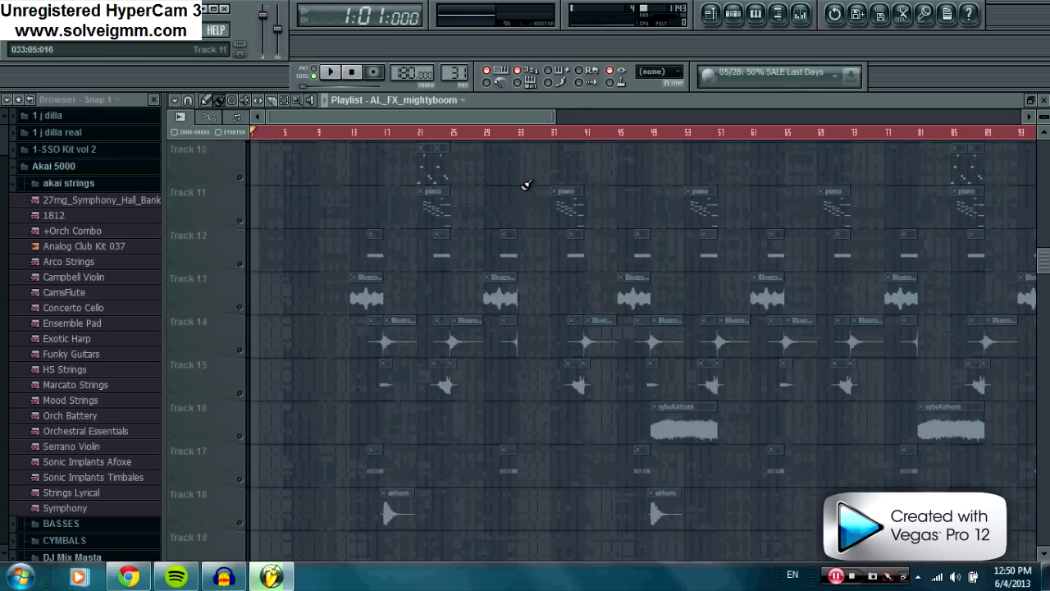
pyautogui.scroll(11, 525, 231)
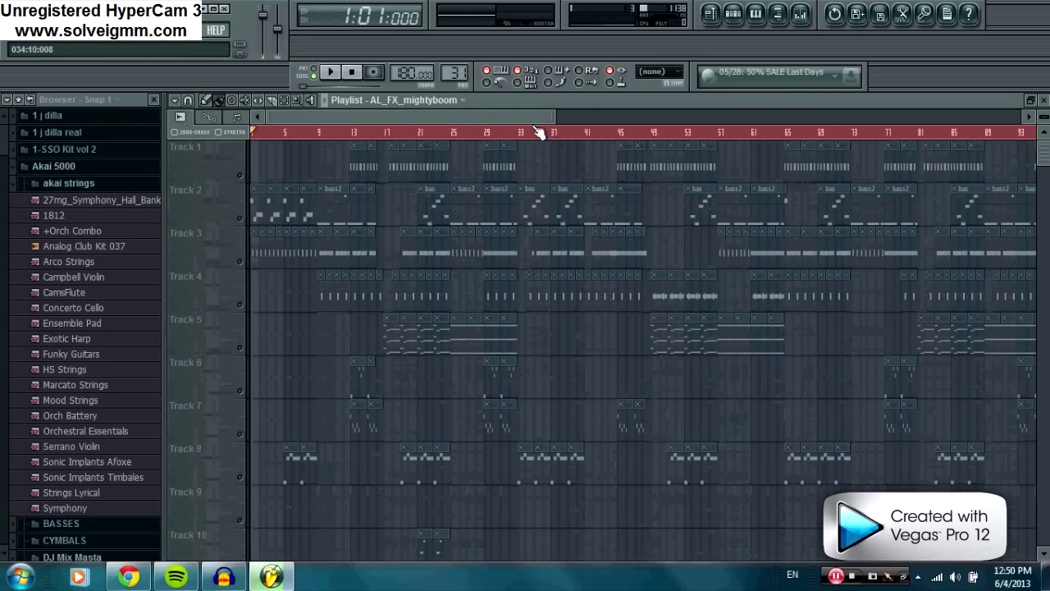
pyautogui.moveTo(555, 118); pyautogui.dragTo(496, 117)
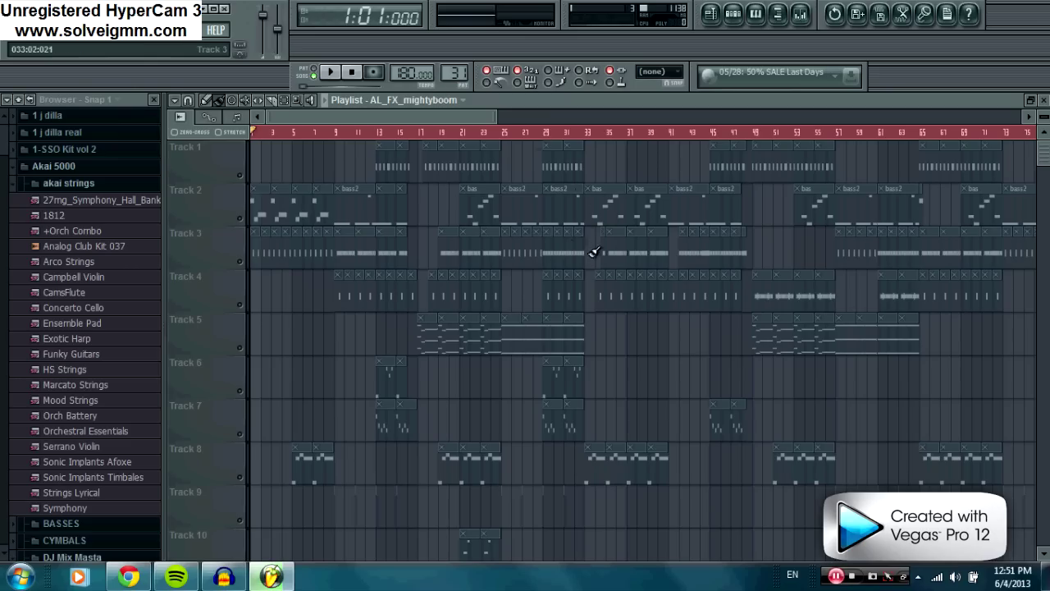
# Examine the opening section of the arrangement up close, including the clips on the lower tracks down to Track 16
pyautogui.scroll(2, 398, 134)
pyautogui.moveTo(394, 117); pyautogui.dragTo(337, 116)
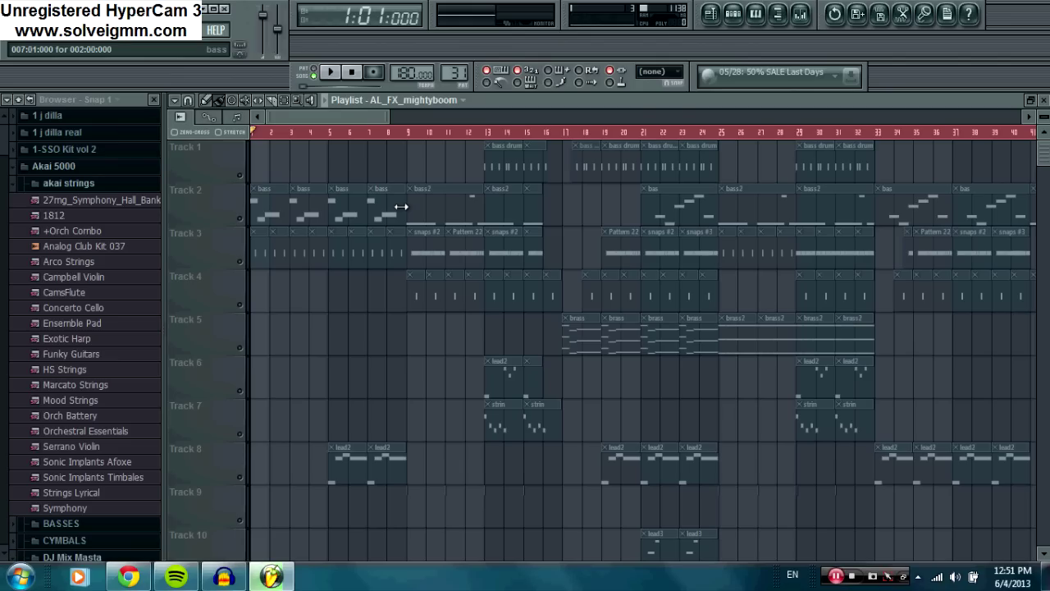
pyautogui.scroll(3, 351, 138)
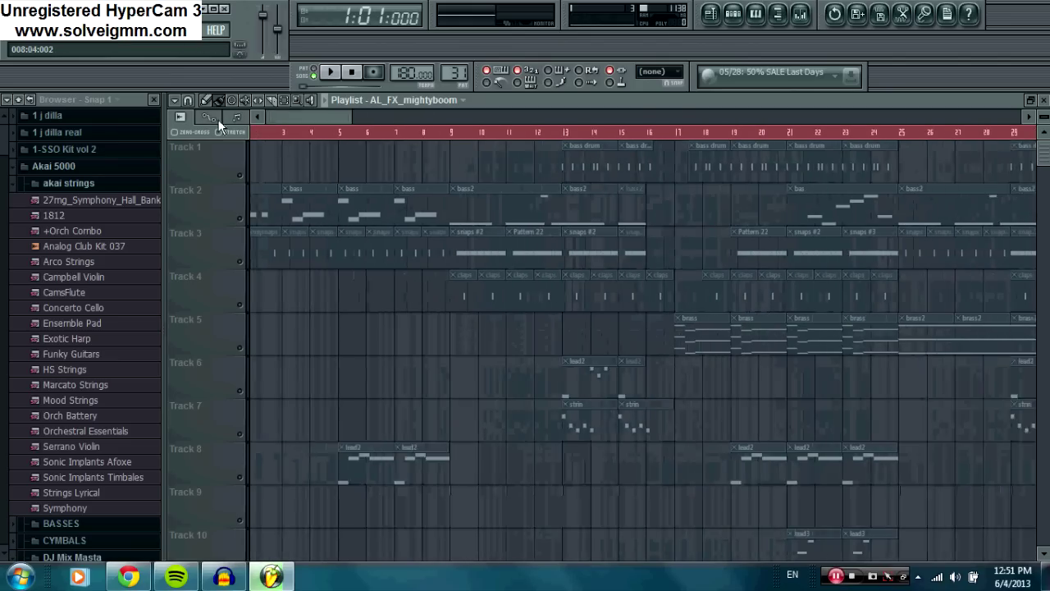
pyautogui.scroll(-4, 421, 133)
pyautogui.scroll(-1, 402, 193)
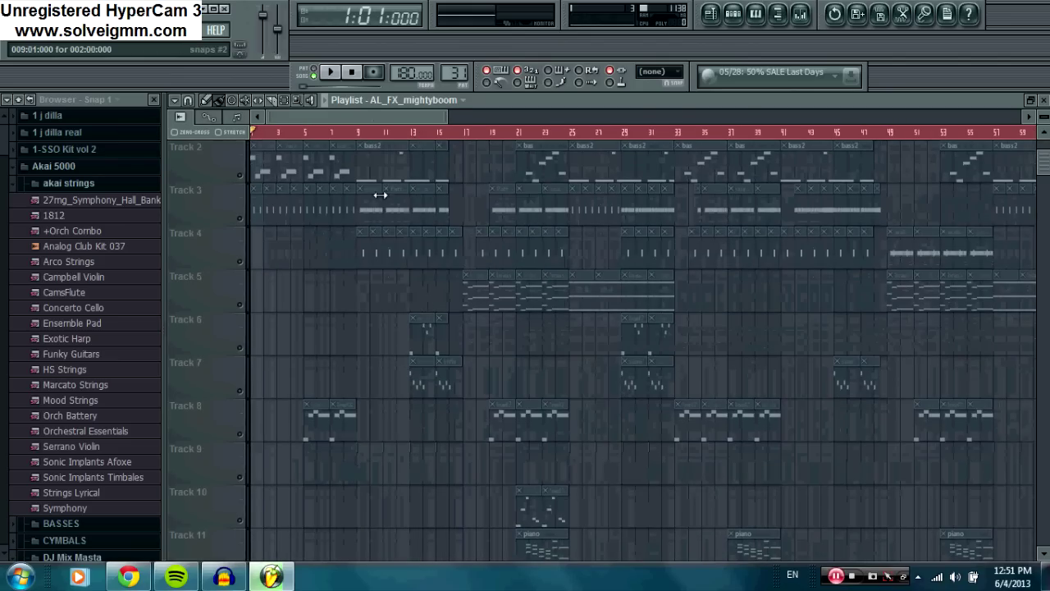
pyautogui.scroll(-5, 586, 258)
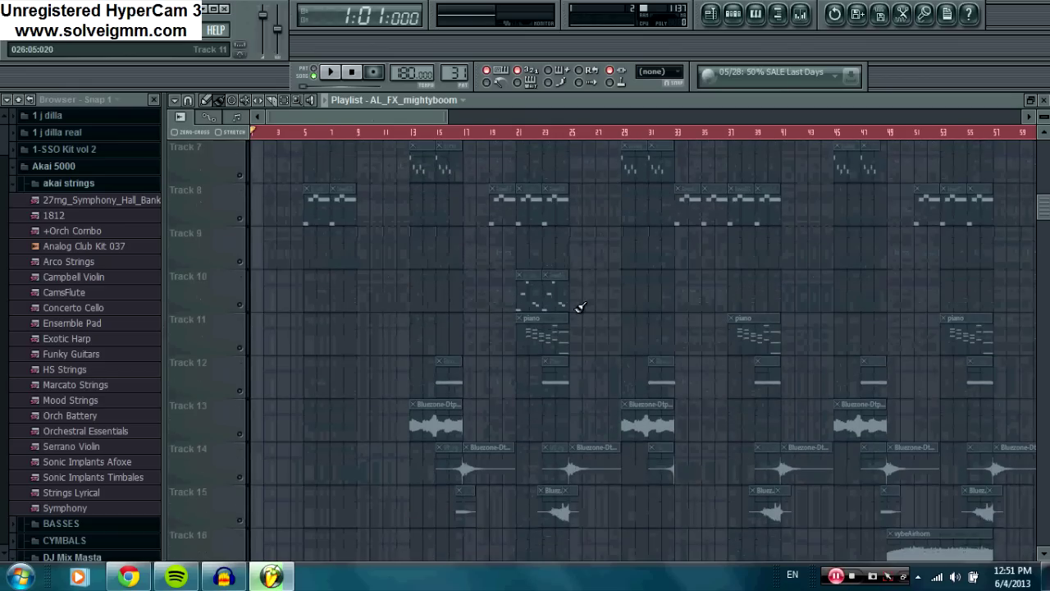
pyautogui.scroll(6, 574, 303)
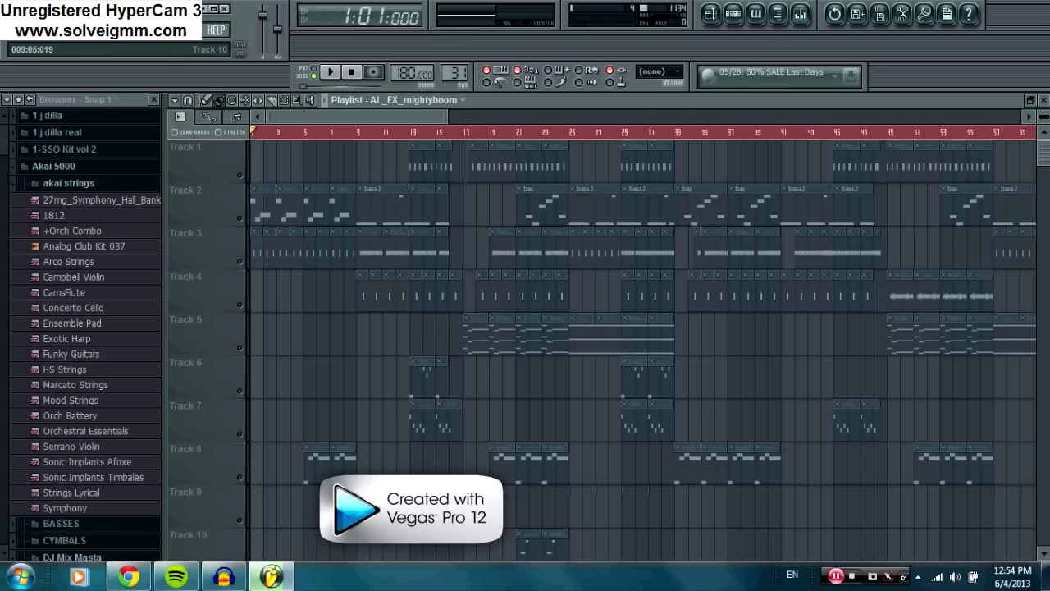
# View the full length of the song in the playlist and return to its first bars
pyautogui.scroll(-4, 377, 136)
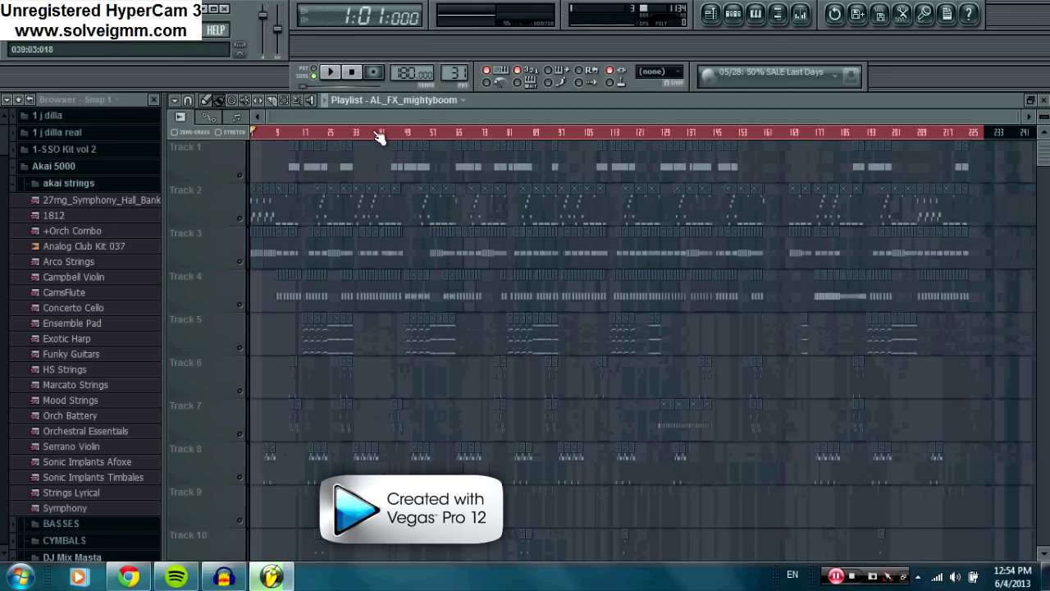
pyautogui.scroll(4, 374, 138)
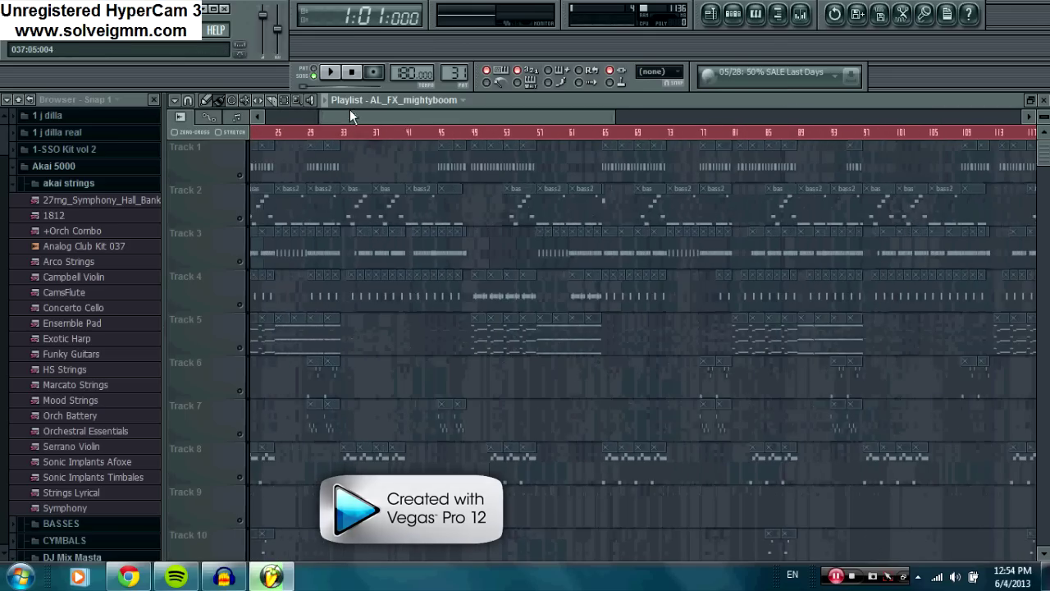
pyautogui.moveTo(349, 115); pyautogui.dragTo(292, 116)
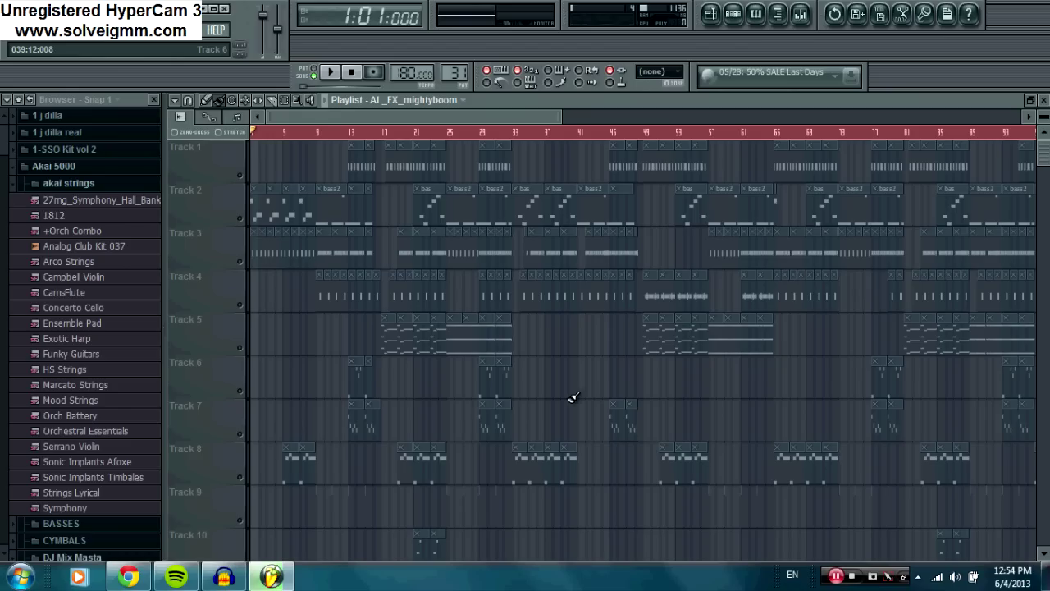
# Switch to Spotify, search for "drake" and open Drake's artist page
pyautogui.click(175, 576)
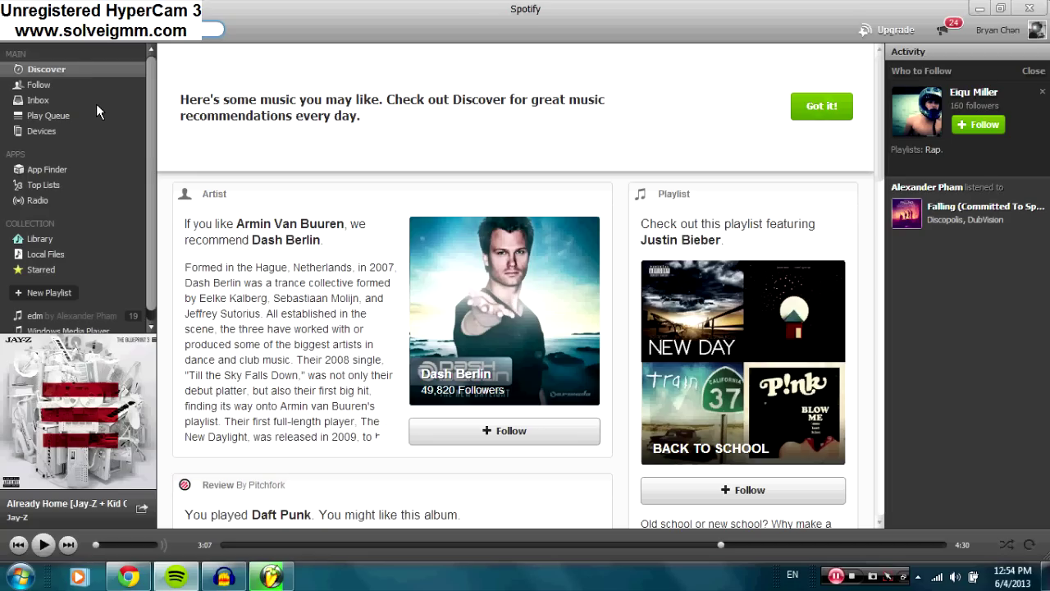
pyautogui.write('drake')
pyautogui.press('Return')
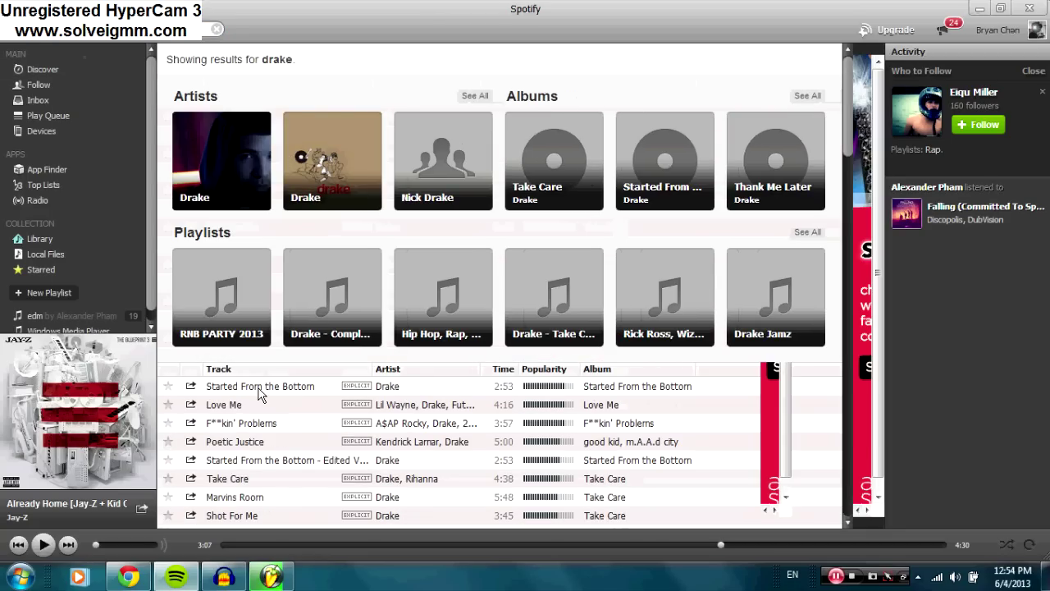
pyautogui.click(195, 197)
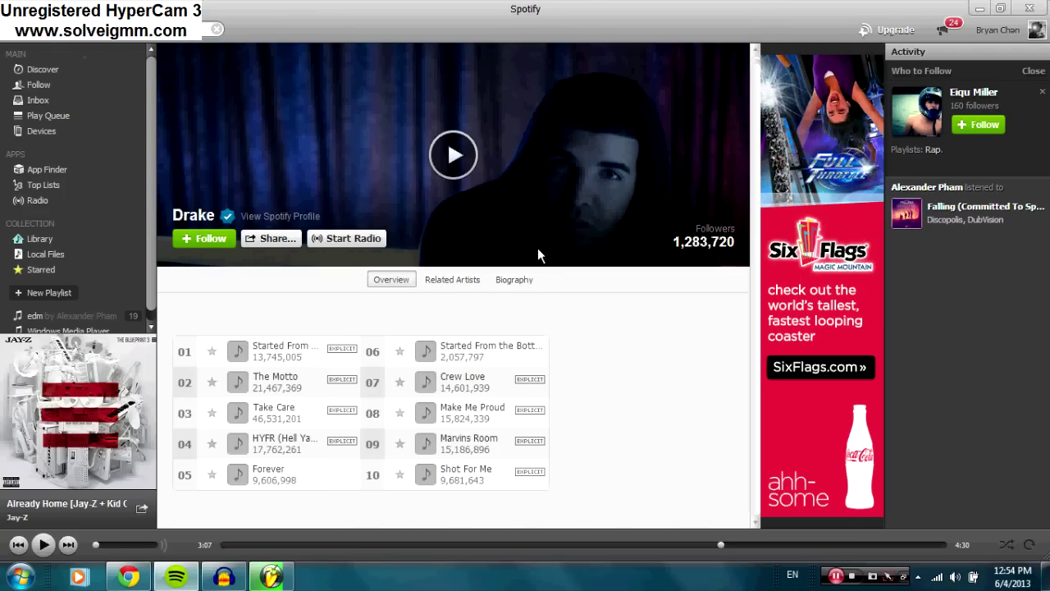
# Look through the track lists of Drake's albums Take Care and Thank Me Later
pyautogui.scroll(-3, 418, 306)
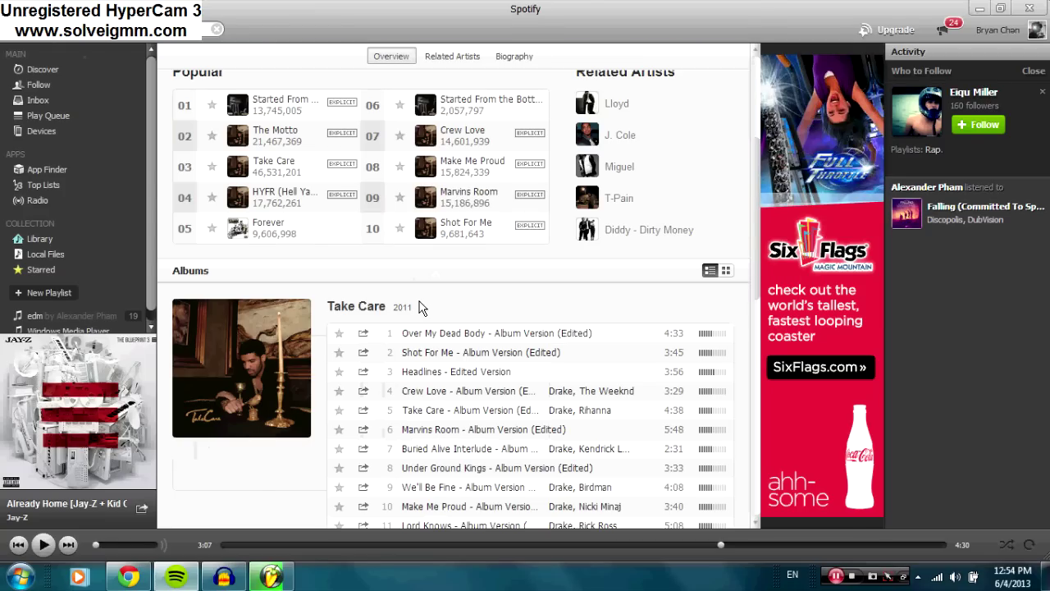
pyautogui.scroll(-5, 488, 253)
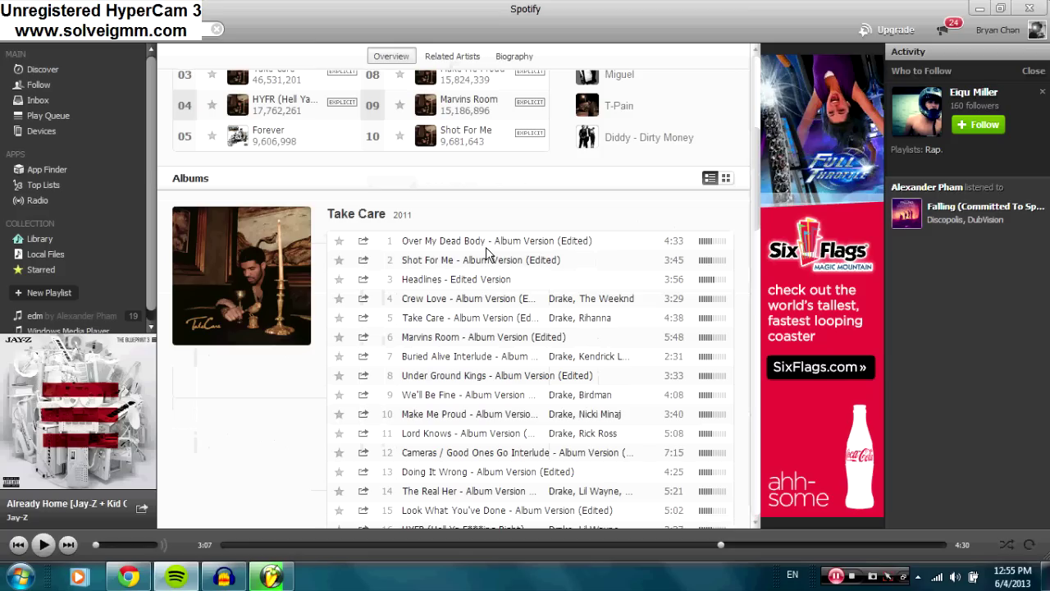
pyautogui.scroll(-5, 488, 253)
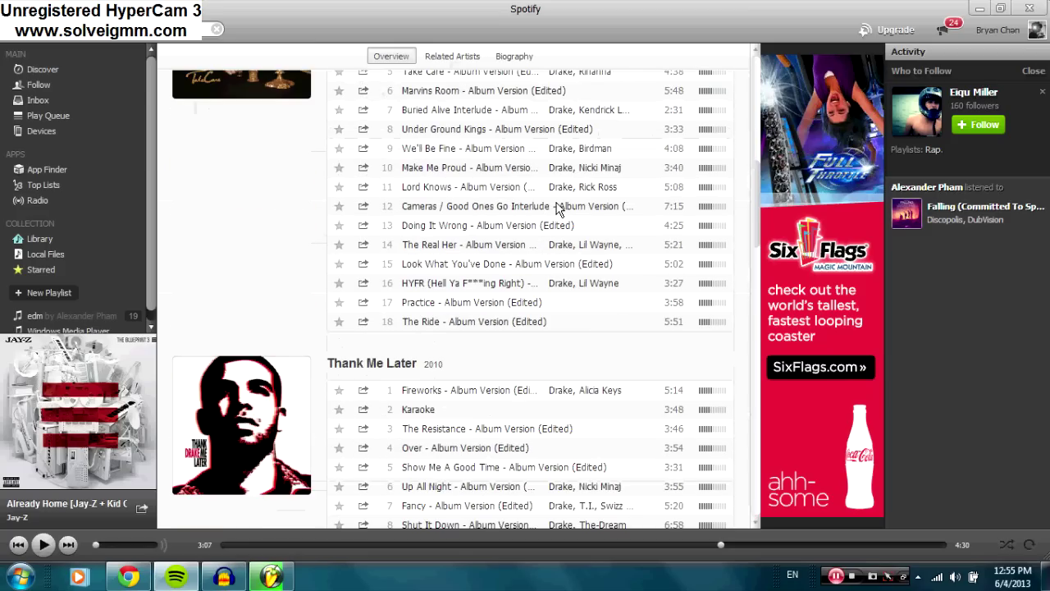
pyautogui.scroll(3, 558, 209)
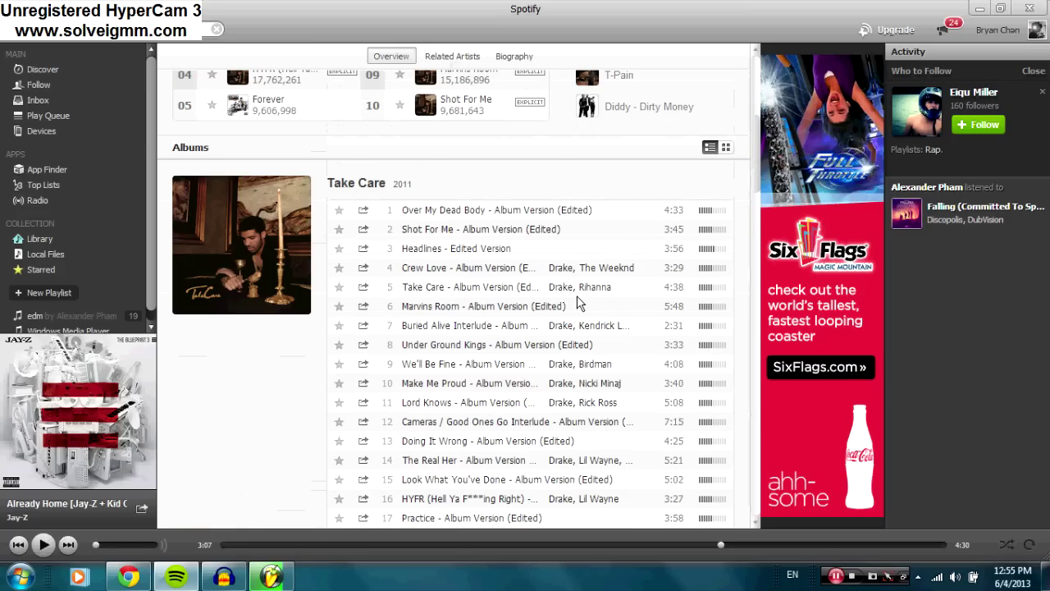
pyautogui.scroll(-2, 566, 300)
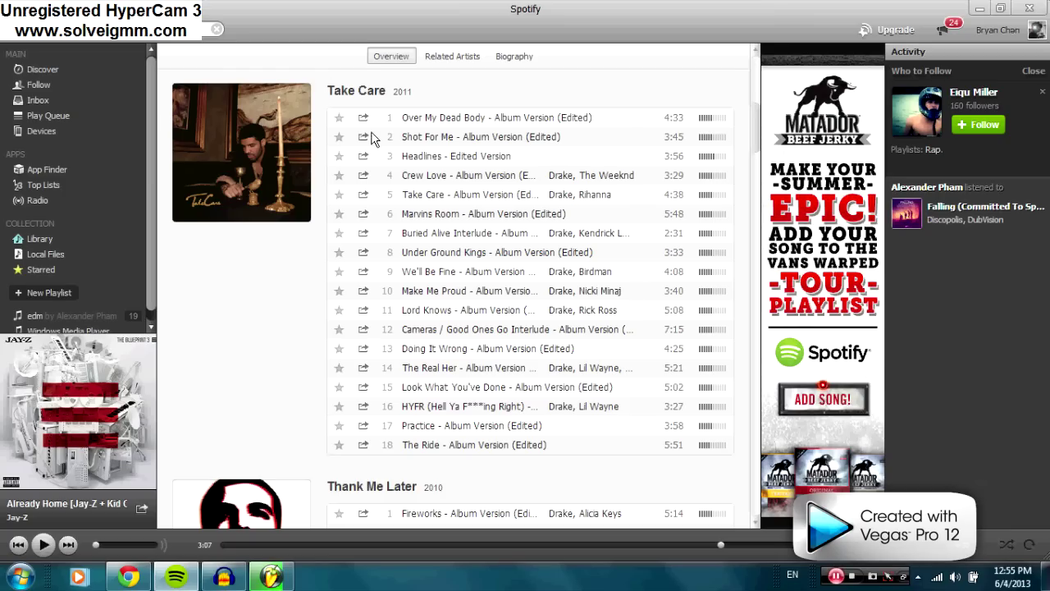
# Compare Drake's popular tracks and related artists with the songs and featured artists on the Take Care album
pyautogui.scroll(3, 443, 246)
pyautogui.scroll(6, 496, 287)
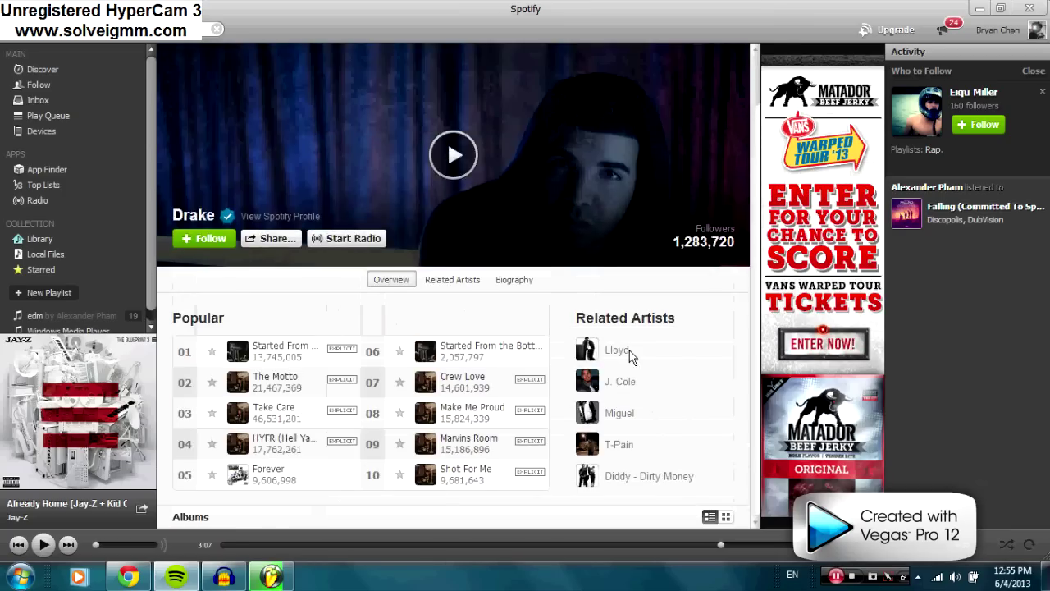
pyautogui.scroll(-9, 623, 361)
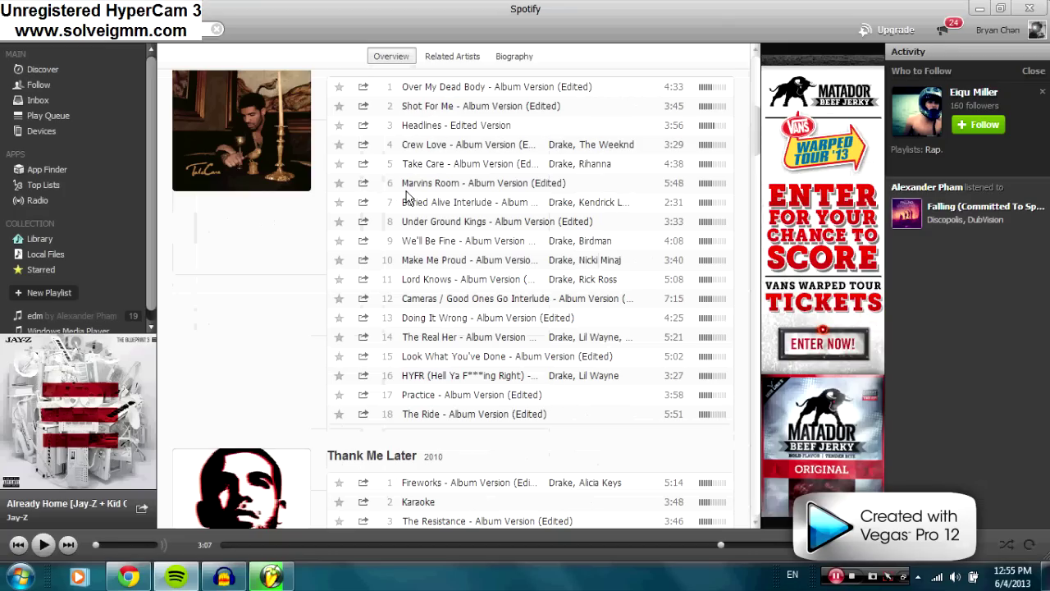
pyautogui.scroll(10, 544, 385)
pyautogui.scroll(-11, 527, 303)
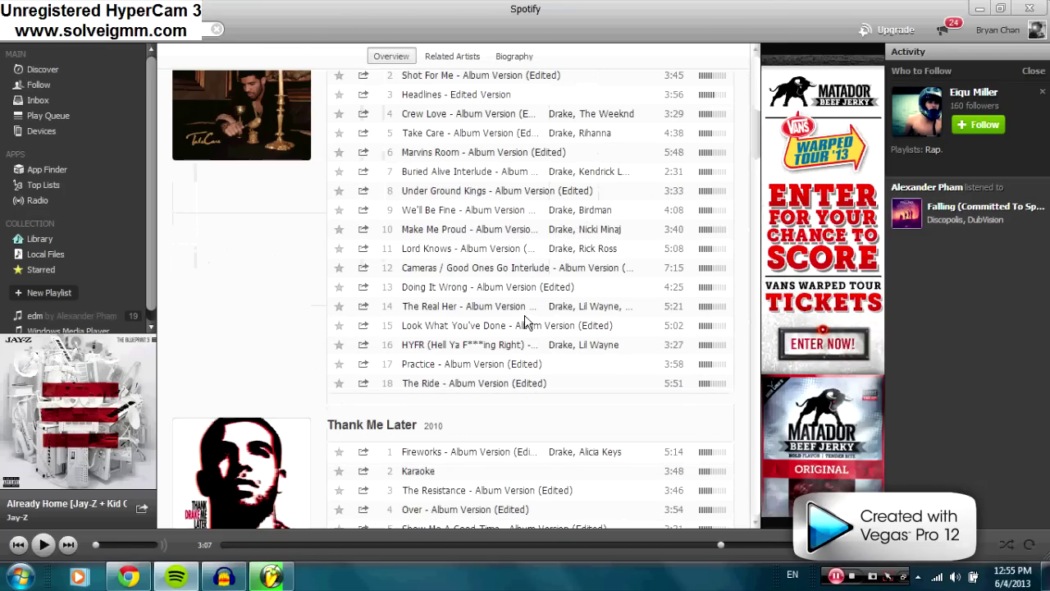
pyautogui.scroll(2, 560, 332)
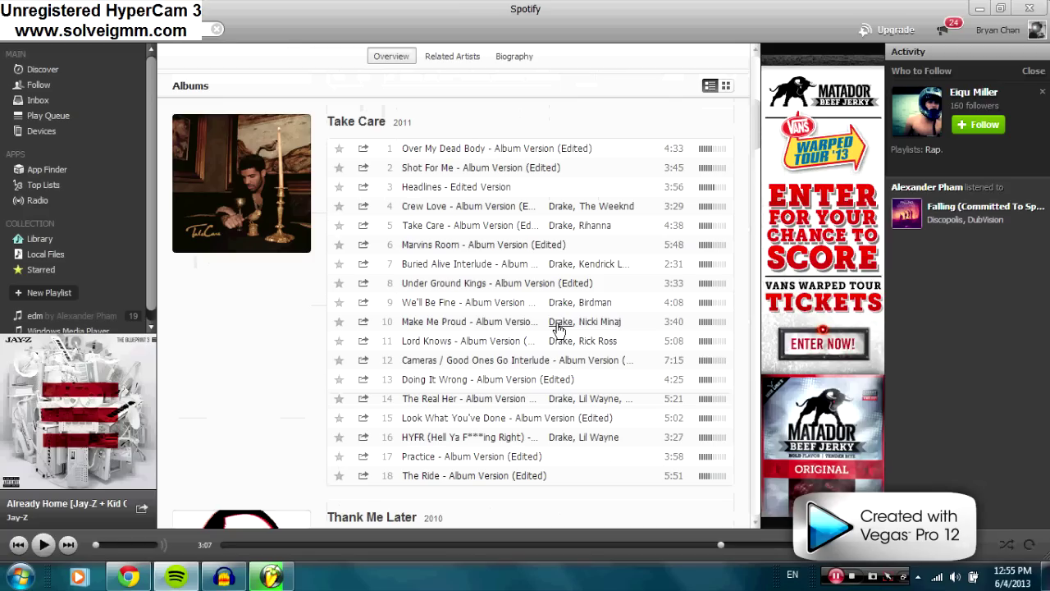
pyautogui.scroll(9, 415, 329)
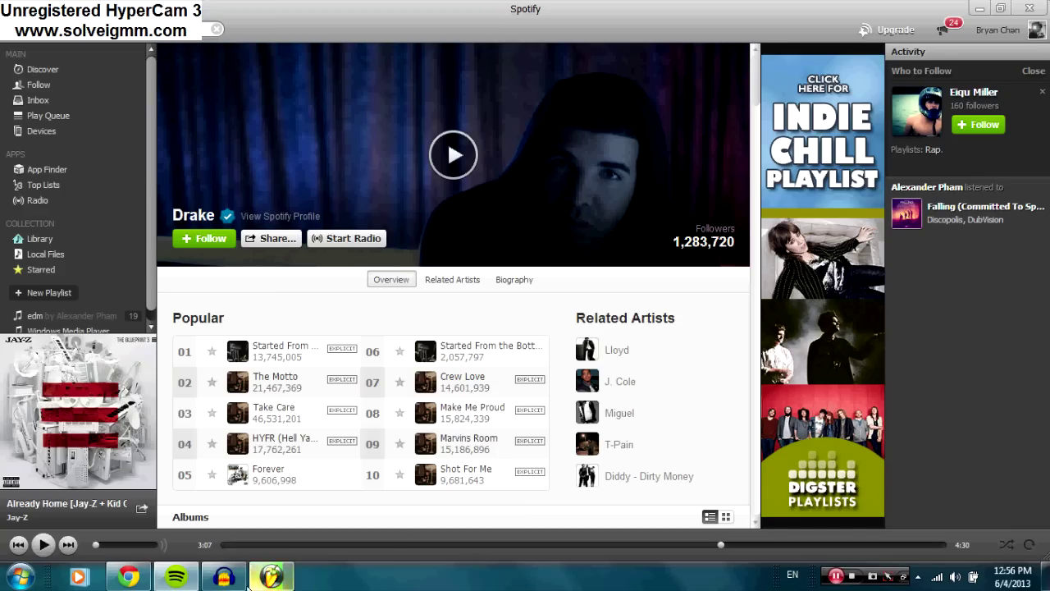
# Check the ongoing voice recording in Audacity and switch back to the FL Studio playlist
pyautogui.click(224, 577)
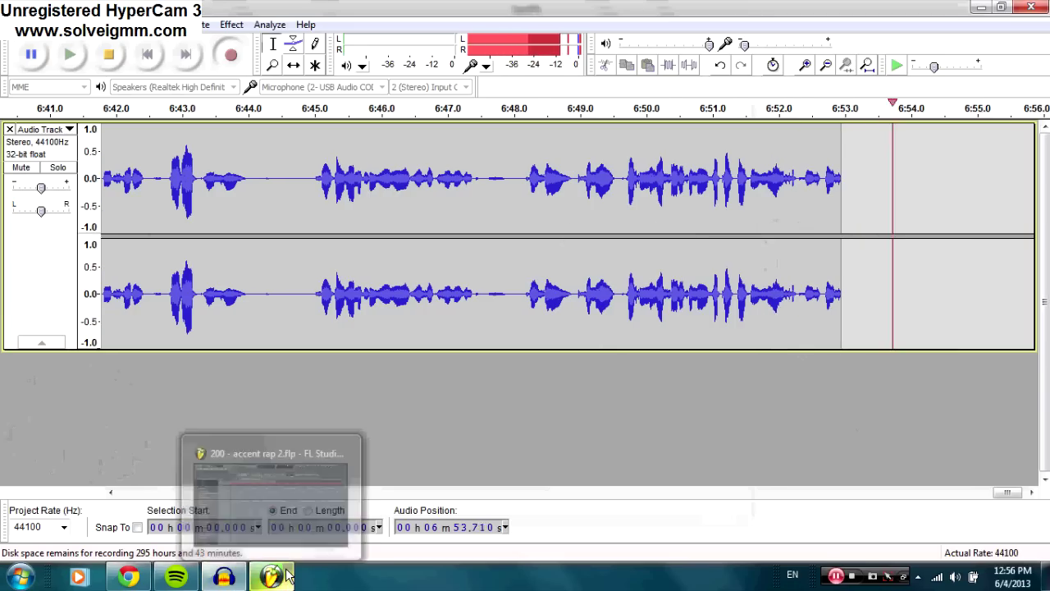
pyautogui.click(286, 574)
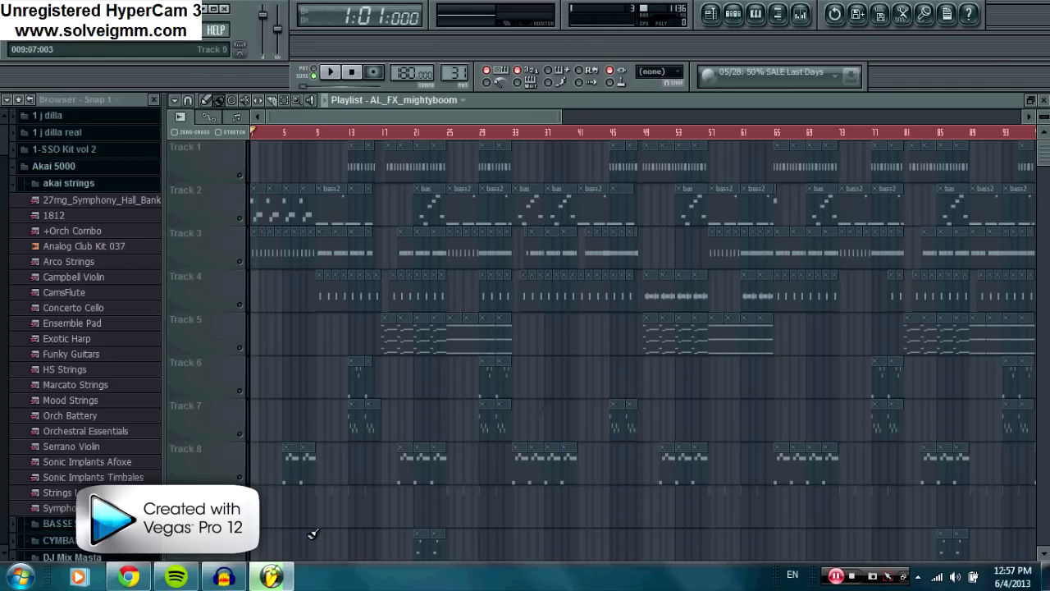
# Return to Drake's page in Spotify and show the complete Take Care track list again
pyautogui.click(176, 577)
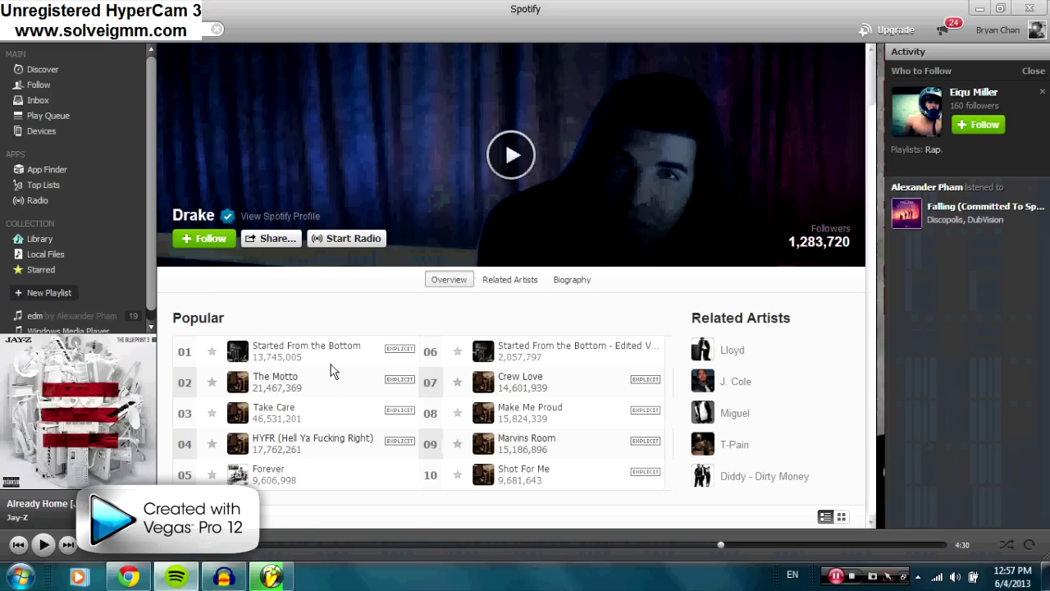
pyautogui.scroll(-10, 344, 366)
pyautogui.scroll(2, 358, 364)
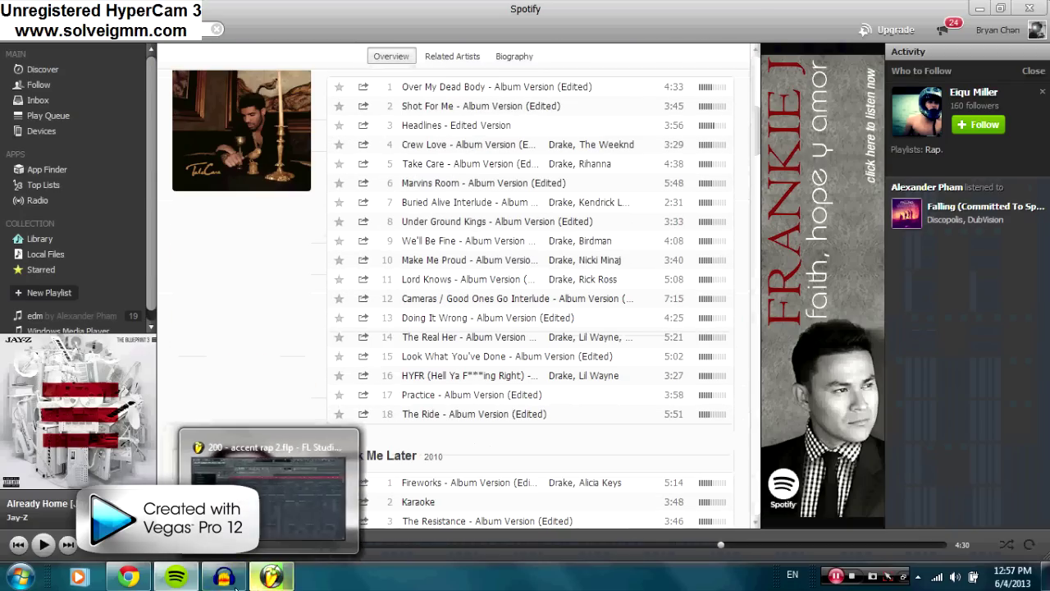
pyautogui.moveTo(223, 577)
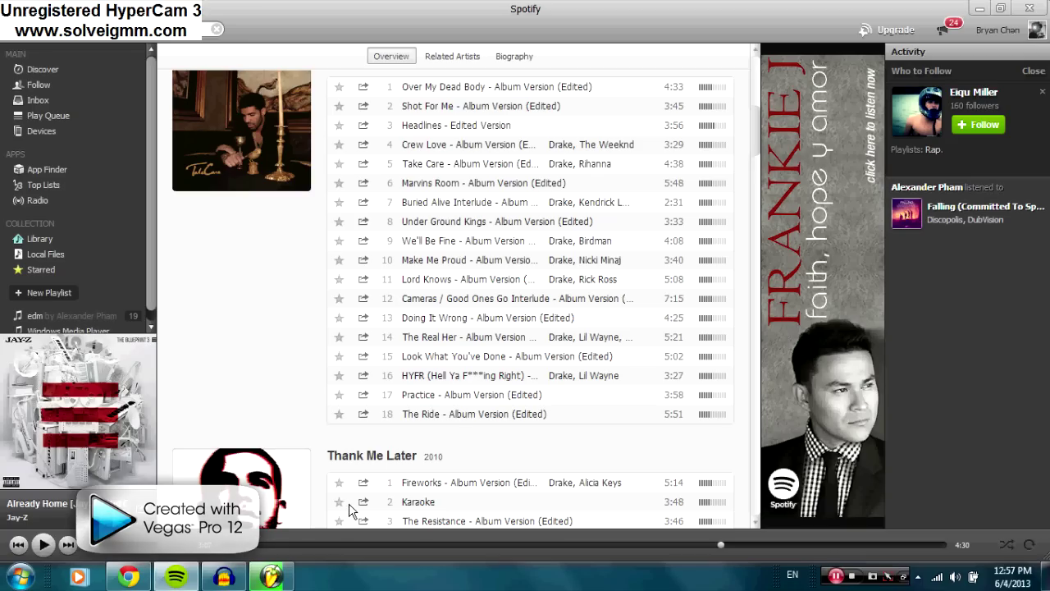
# Look through Drake's albums, singles and guest appearances, including Started From the Bottom, The Motto and No New Friends
pyautogui.scroll(-2, 510, 373)
pyautogui.scroll(-5, 510, 384)
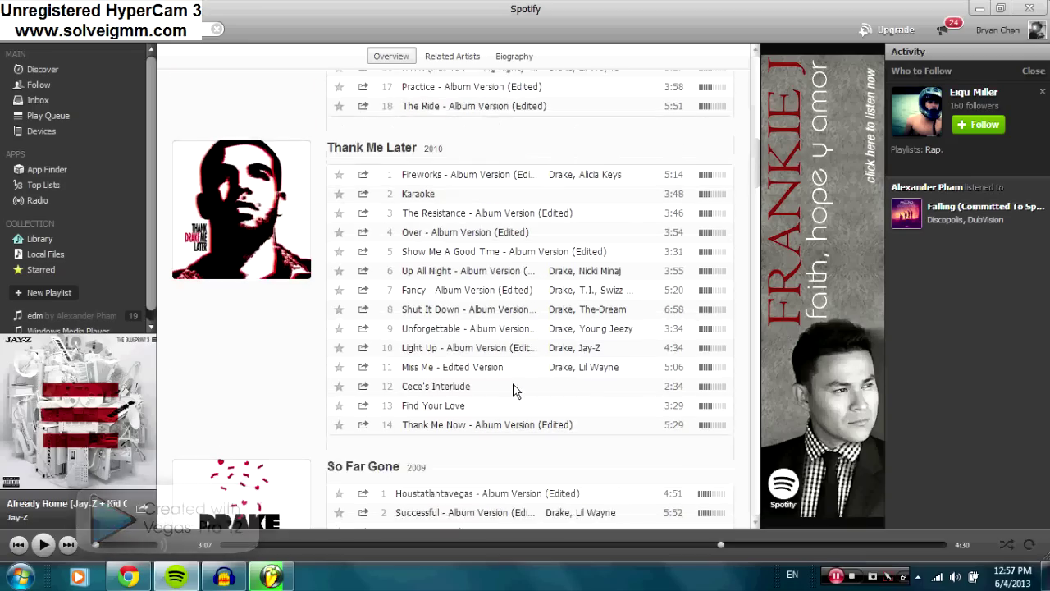
pyautogui.scroll(-4, 516, 393)
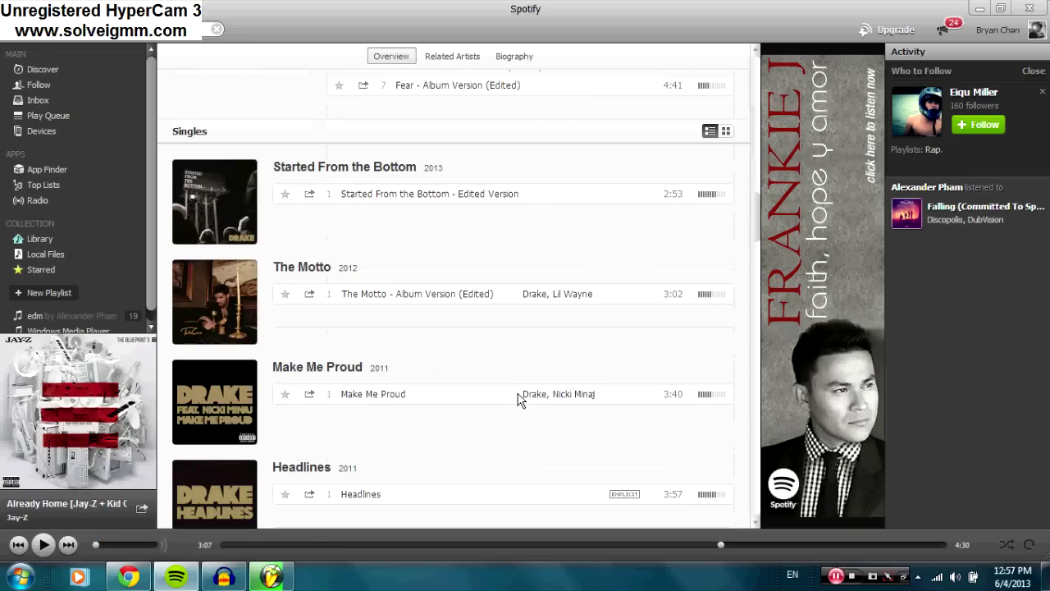
pyautogui.scroll(-8, 518, 399)
pyautogui.scroll(-6, 518, 400)
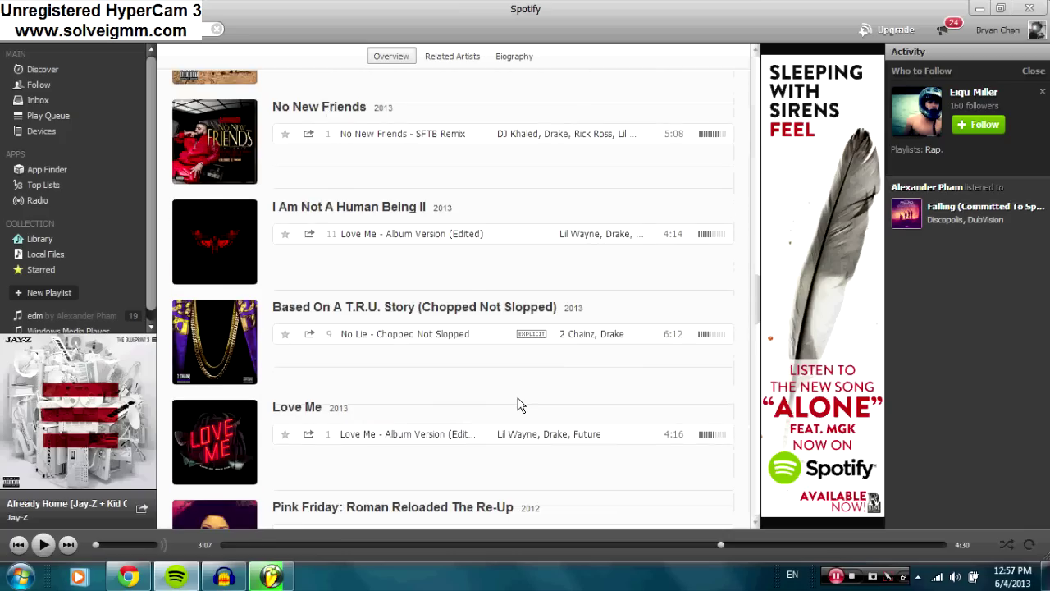
pyautogui.scroll(3, 496, 398)
pyautogui.scroll(7, 459, 369)
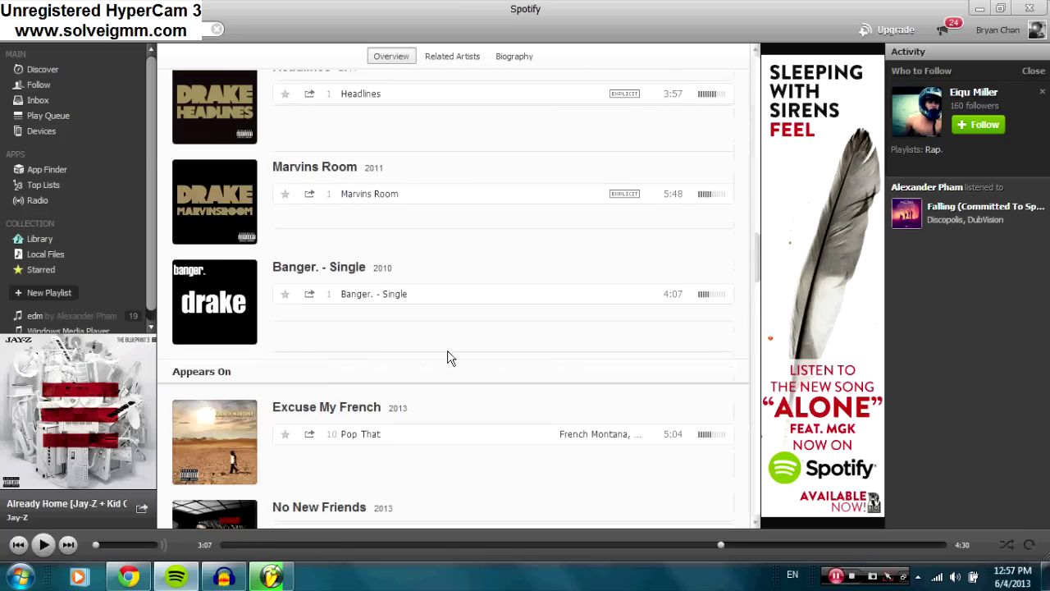
pyautogui.scroll(-6, 426, 390)
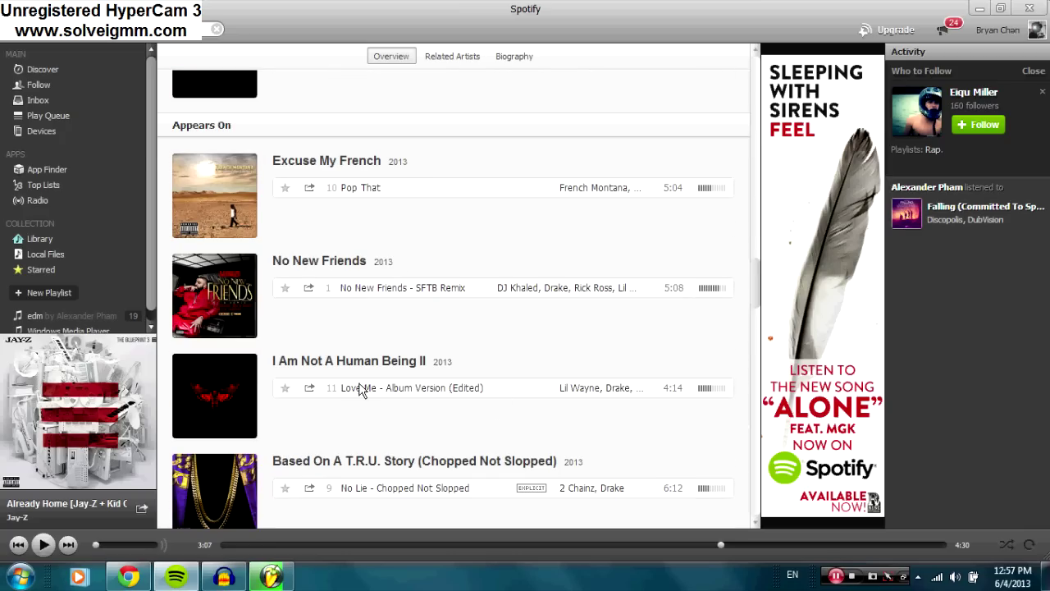
pyautogui.scroll(3, 558, 410)
pyautogui.scroll(8, 548, 333)
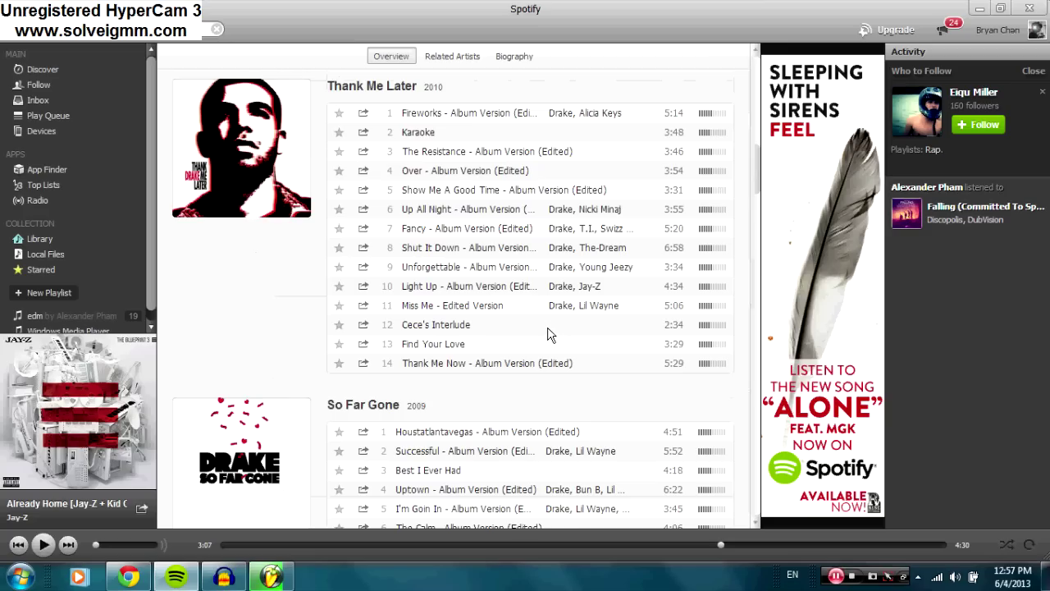
# Compare the track lists of the Take Care and Thank Me Later albums
pyautogui.scroll(1, 543, 332)
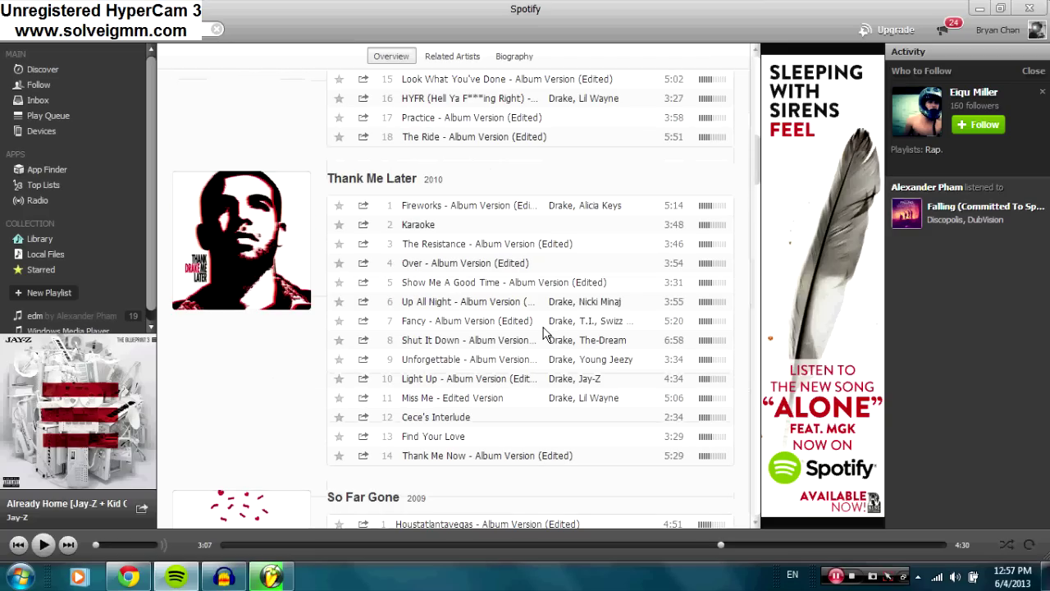
pyautogui.scroll(5, 549, 320)
pyautogui.scroll(-2, 558, 310)
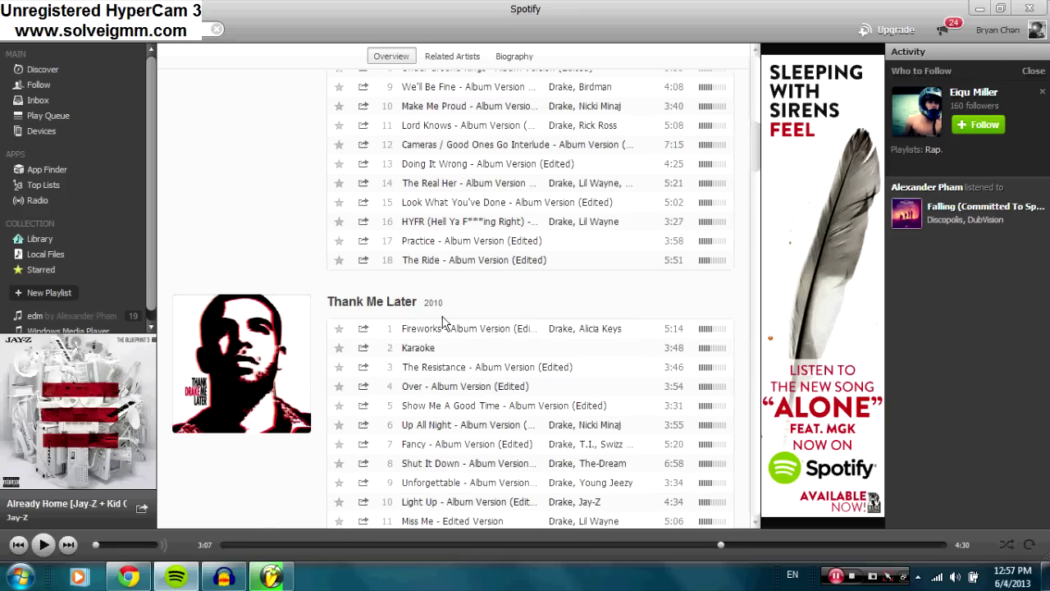
pyautogui.scroll(-9, 509, 332)
pyautogui.scroll(18, 495, 341)
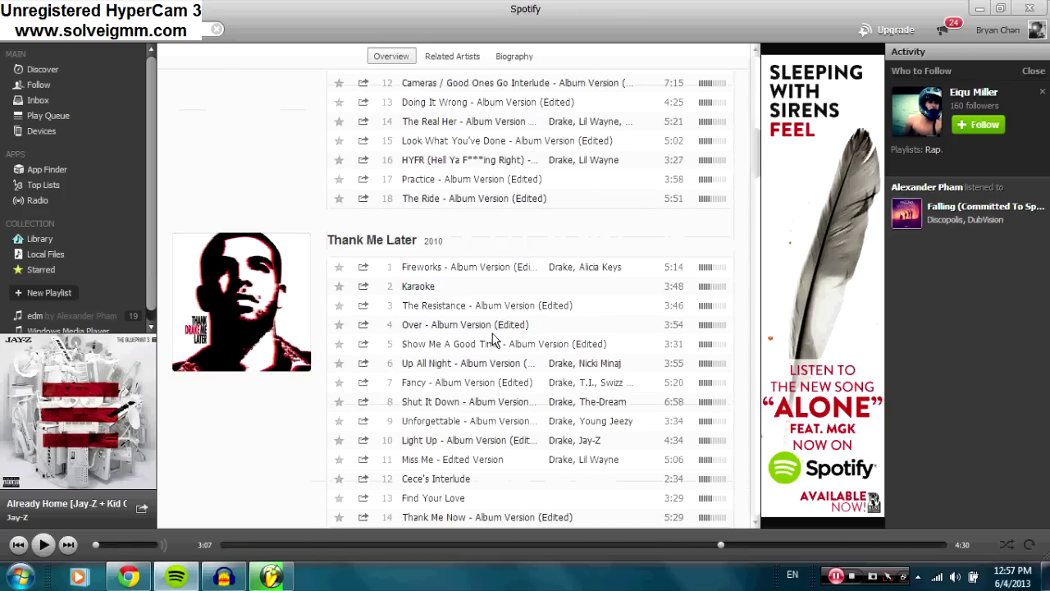
pyautogui.scroll(-9, 494, 340)
pyautogui.scroll(-2, 495, 339)
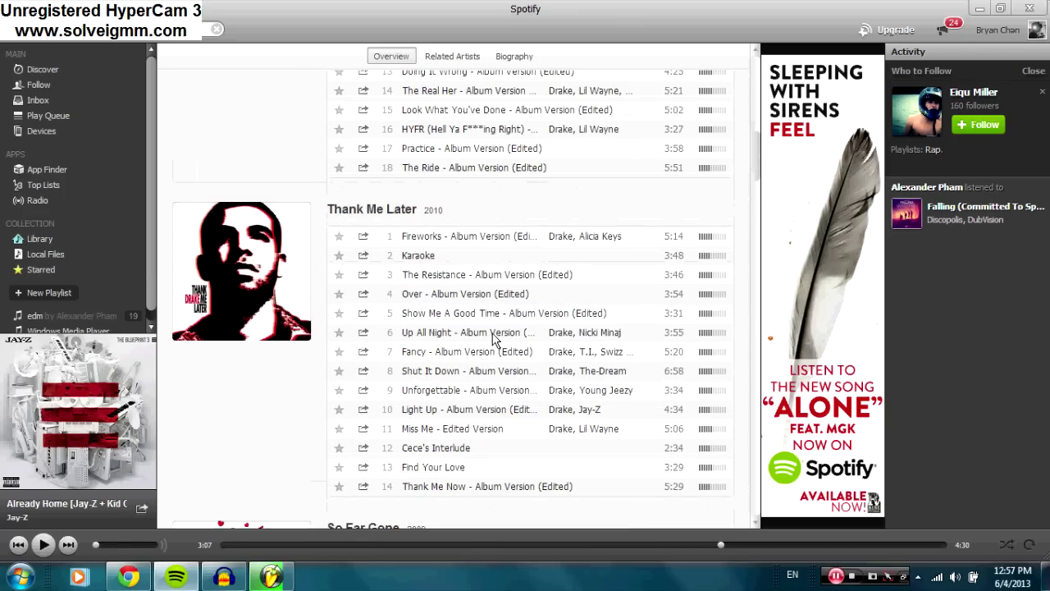
pyautogui.write('drake')
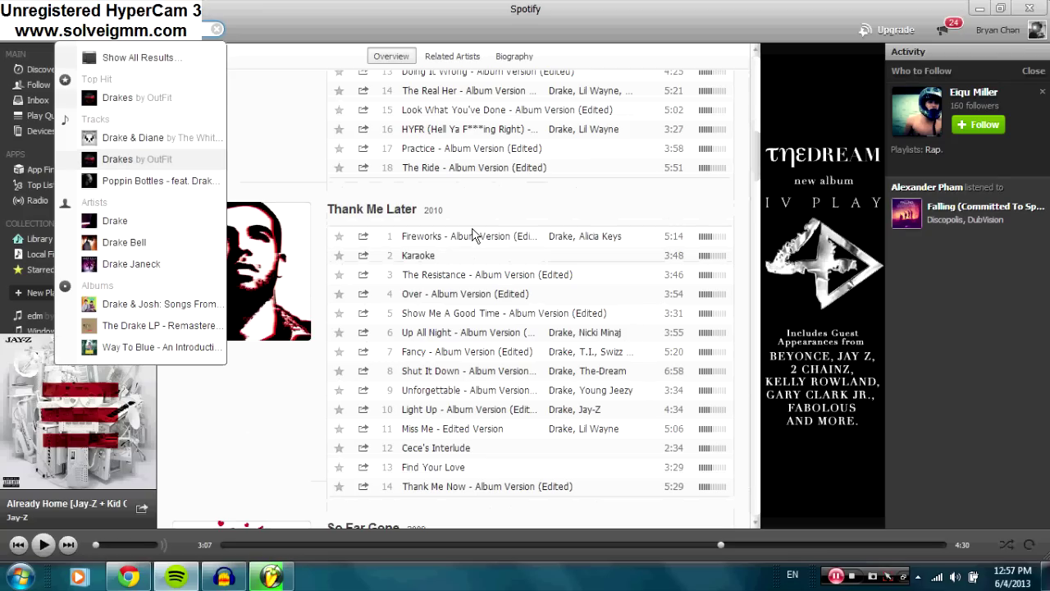
pyautogui.click(265, 129)
pyautogui.click(120, 41)
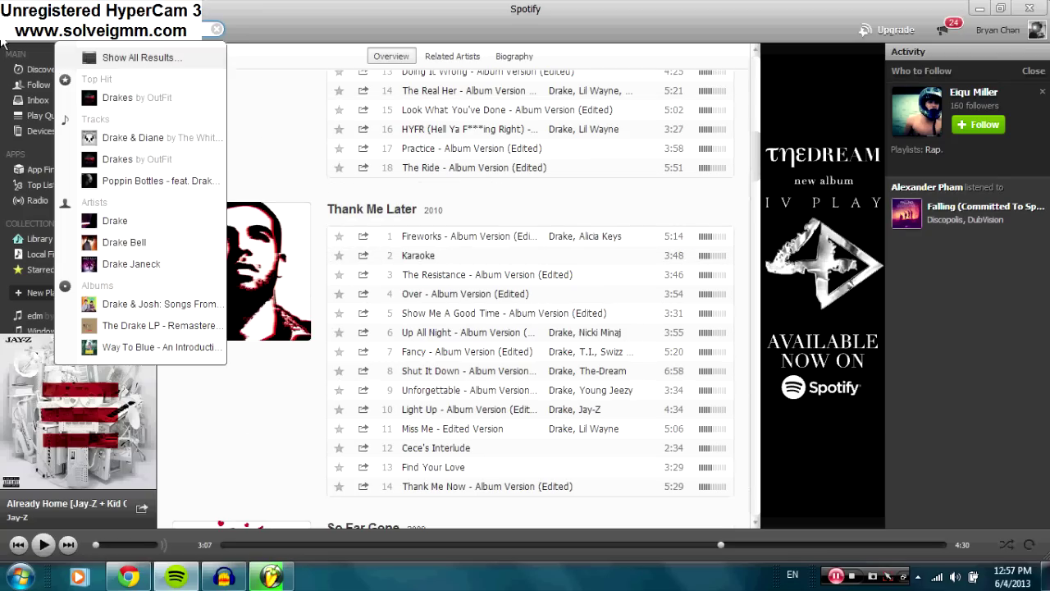
pyautogui.click(312, 127)
# Review Drake's catalogue from So Far Gone back to his popular tracks and related artists
pyautogui.scroll(-5, 316, 321)
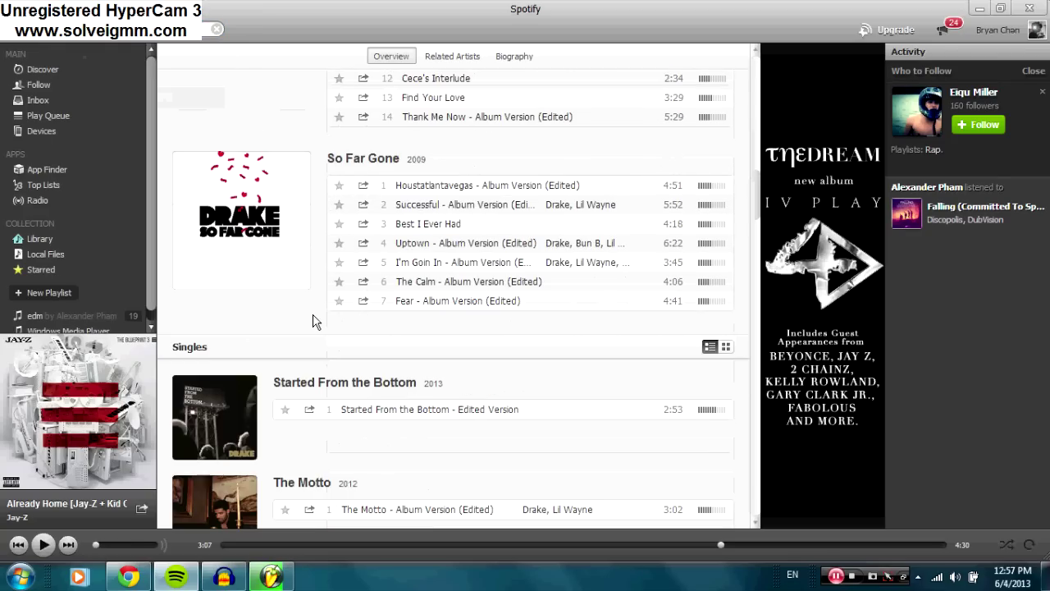
pyautogui.scroll(8, 315, 322)
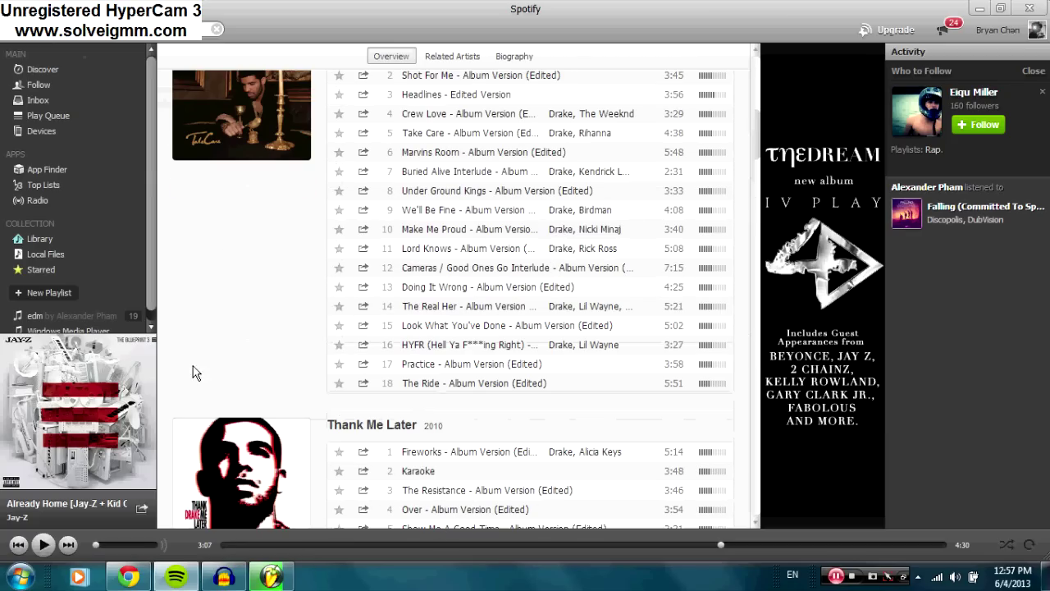
pyautogui.scroll(-3, 285, 376)
pyautogui.scroll(9, 238, 385)
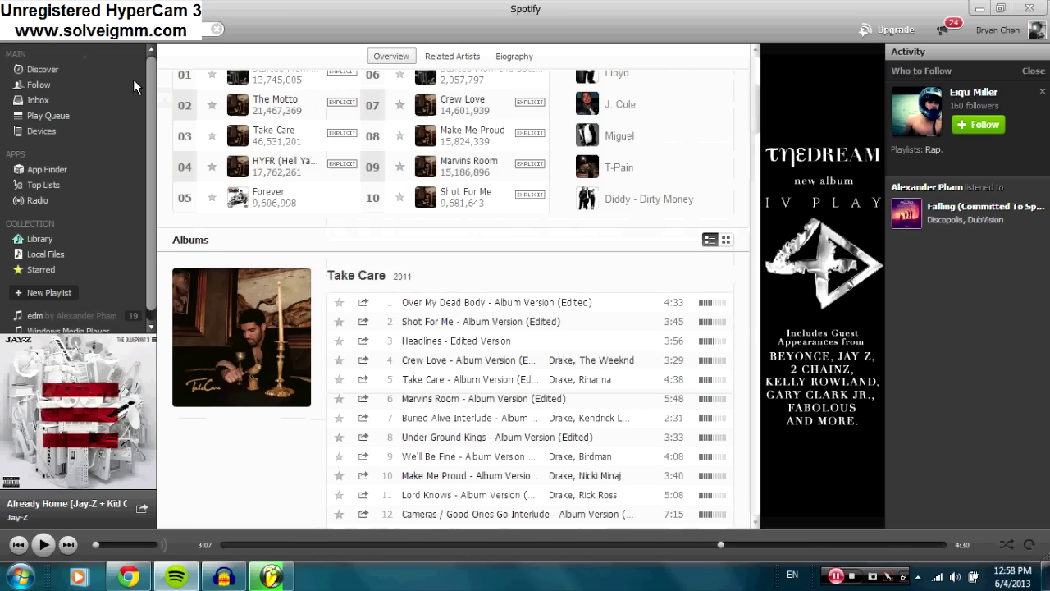
pyautogui.scroll(4, 442, 239)
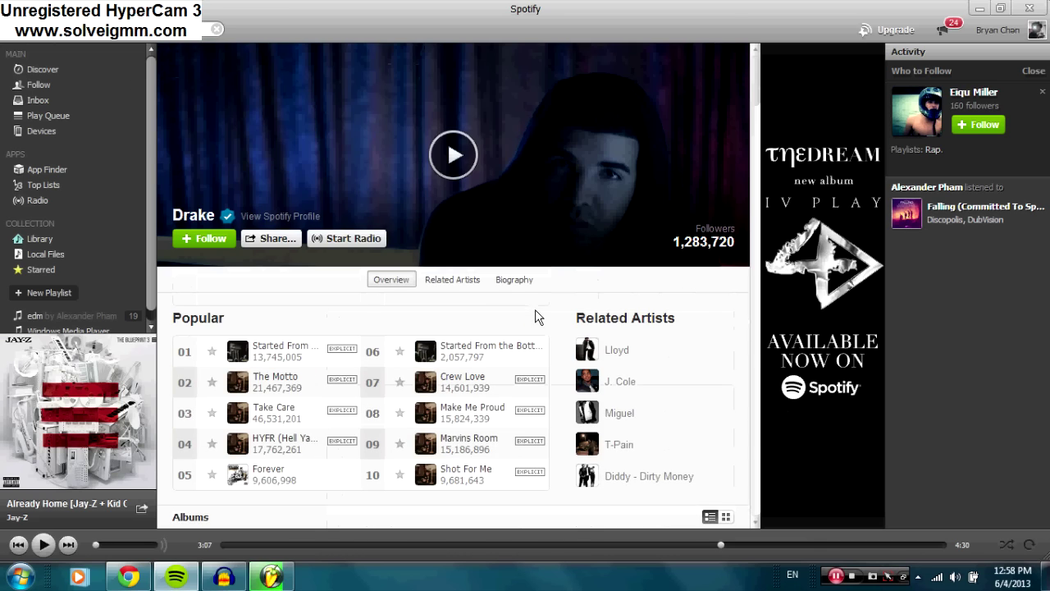
pyautogui.scroll(-8, 537, 317)
pyautogui.scroll(-5, 574, 310)
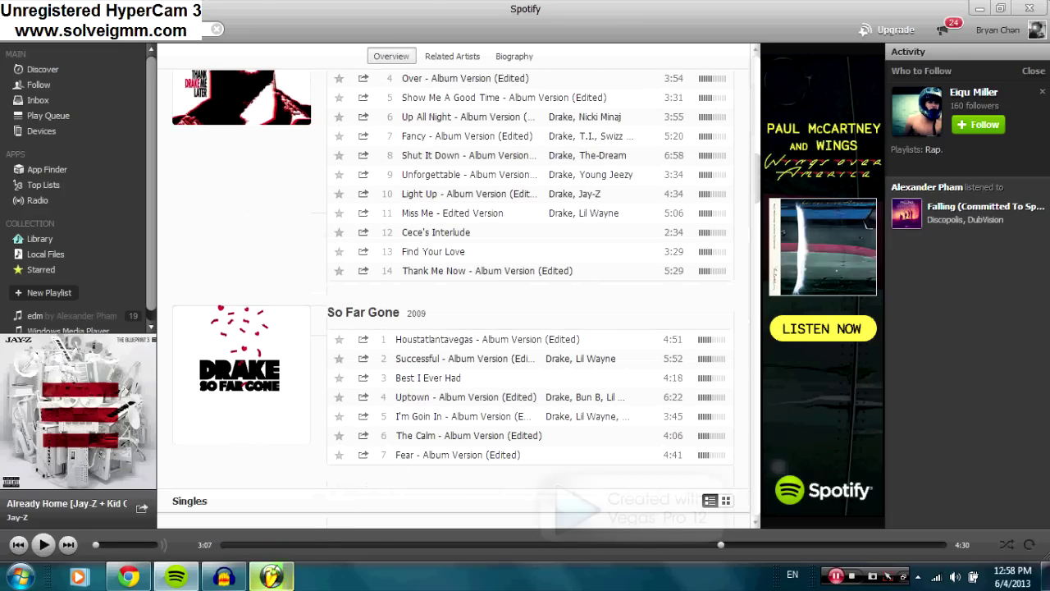
# Switch to the FL Studio playlist and leave only Track 2 with the bass patterns unmuted
pyautogui.click(265, 580)
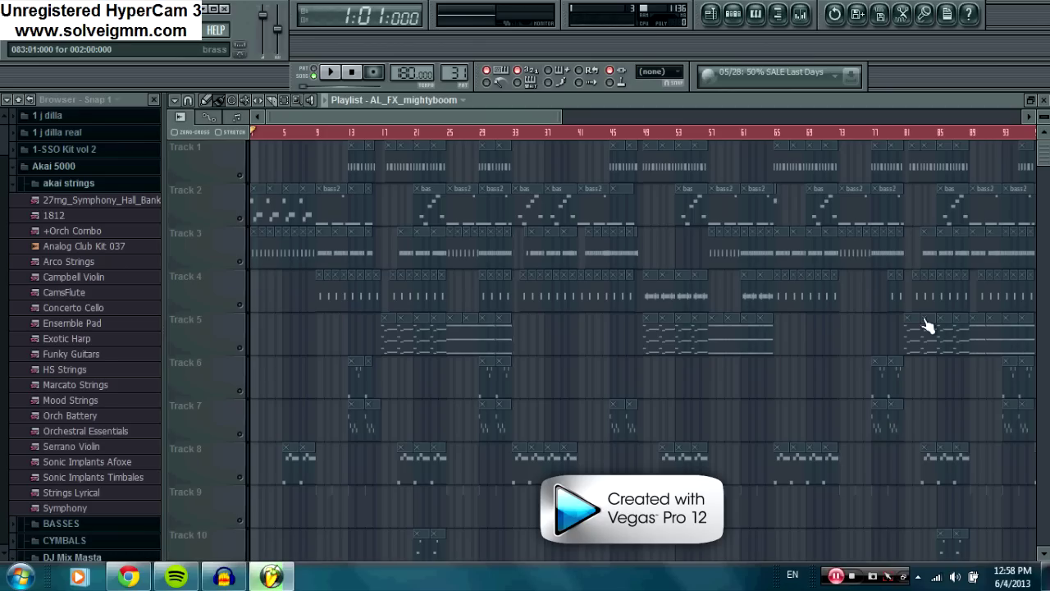
pyautogui.click(247, 214)
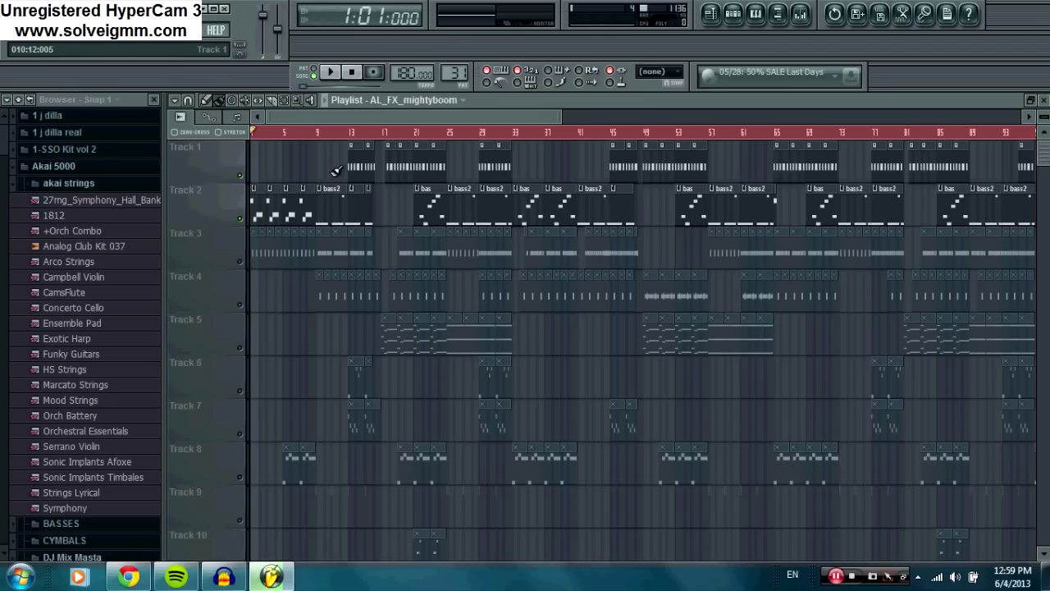
pyautogui.click(955, 576)
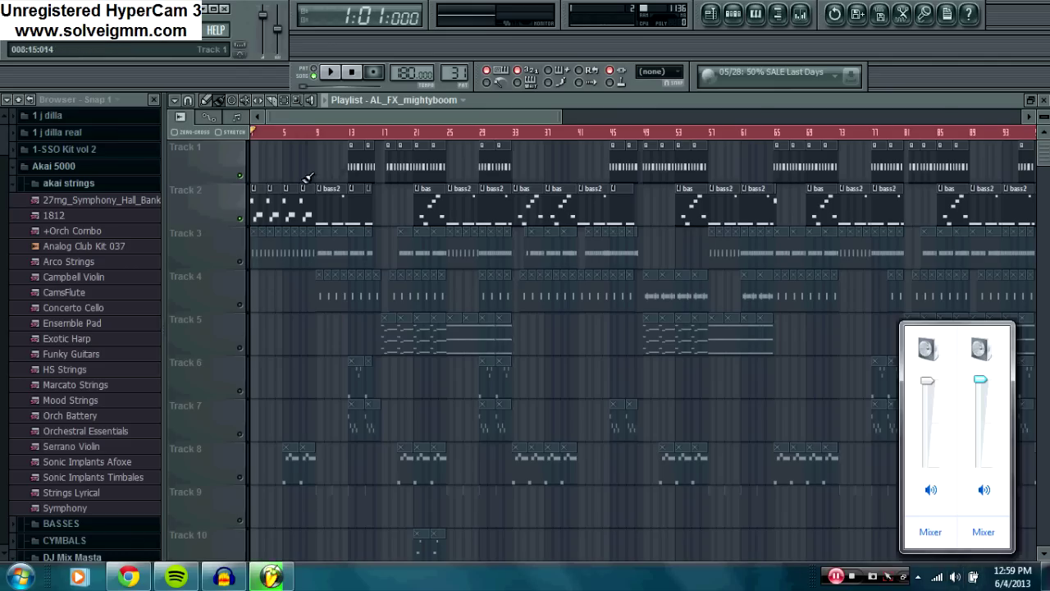
pyautogui.click(246, 180)
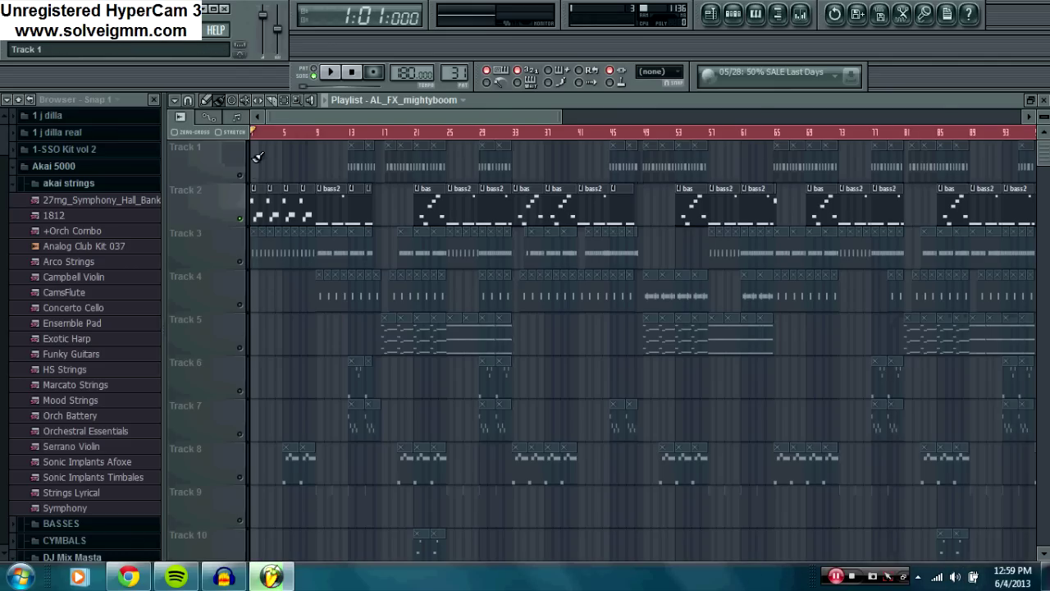
# Play the soloed bass on Track 2 from the song start and from bar 9, and stop playback
pyautogui.click(331, 72)
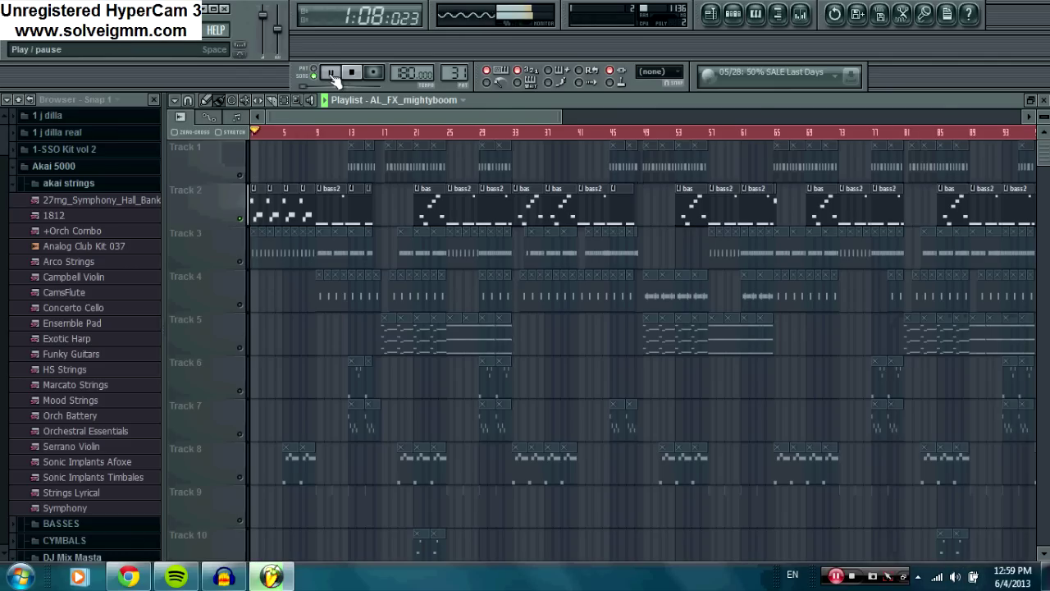
pyautogui.click(320, 136)
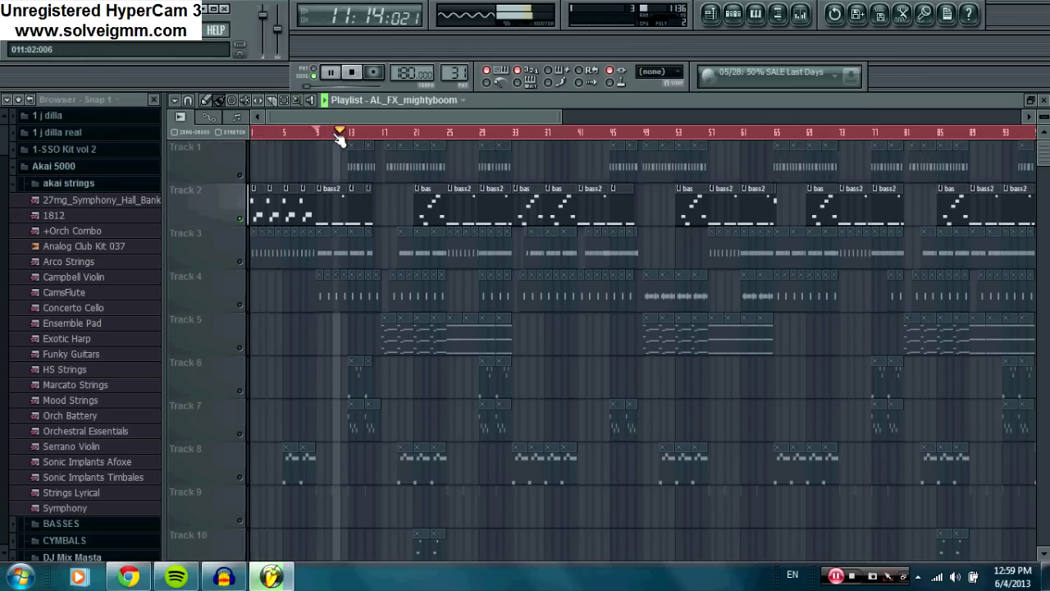
pyautogui.click(353, 72)
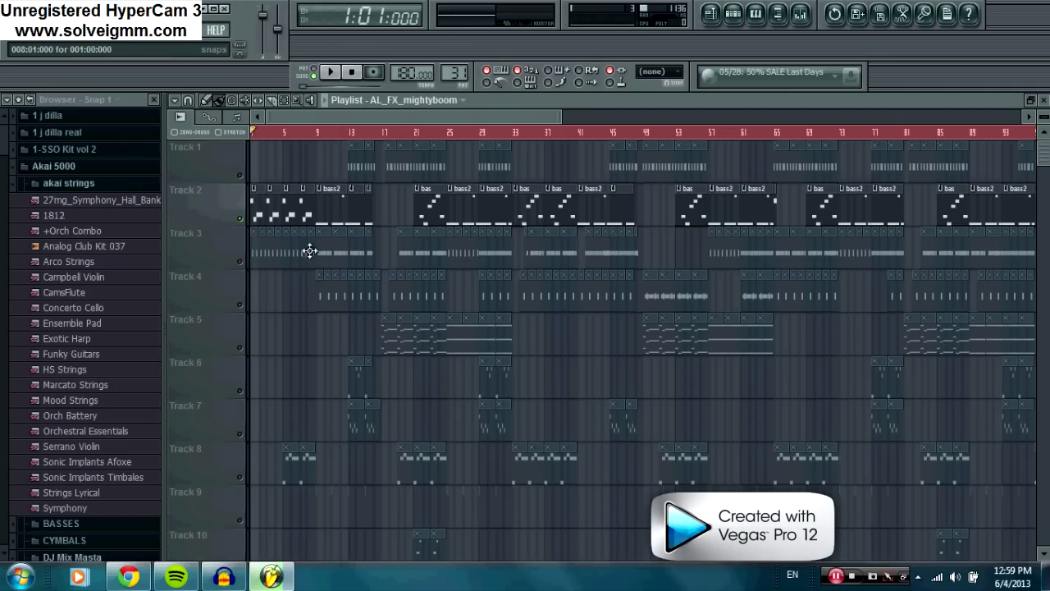
# Unmute Track 1 and open the bass pattern from Track 2 to examine its 808 channels and notes
pyautogui.click(240, 174)
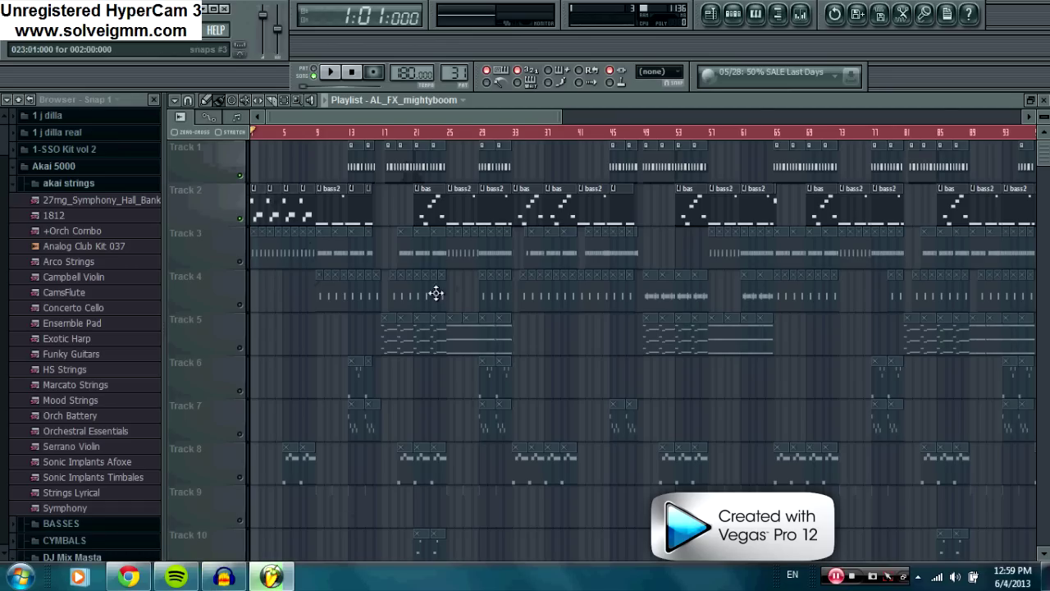
pyautogui.moveTo(225, 585)
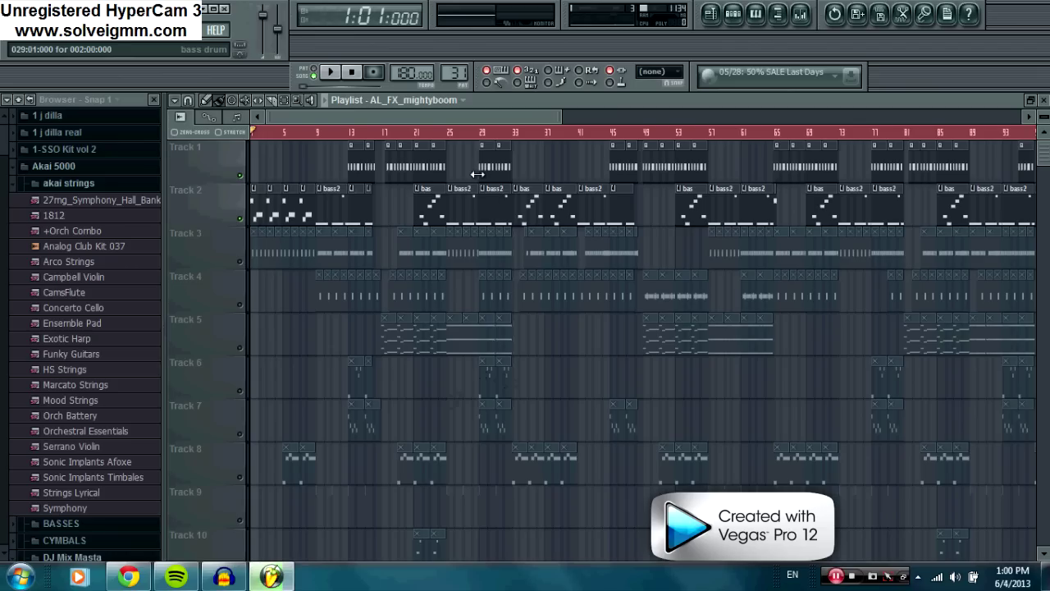
pyautogui.doubleClick(303, 206)
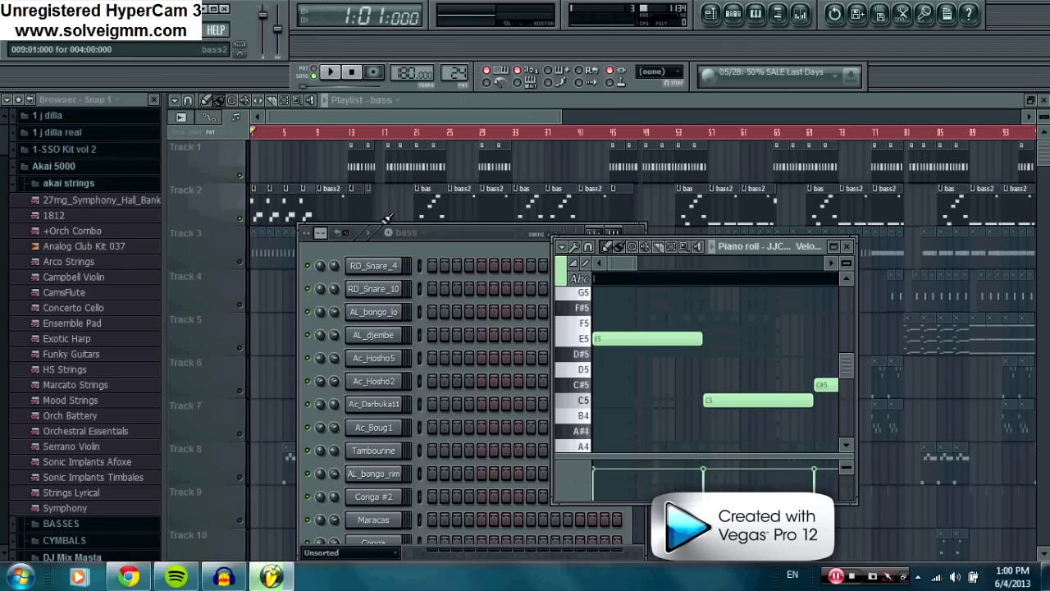
pyautogui.scroll(-5, 480, 267)
pyautogui.scroll(5, 475, 335)
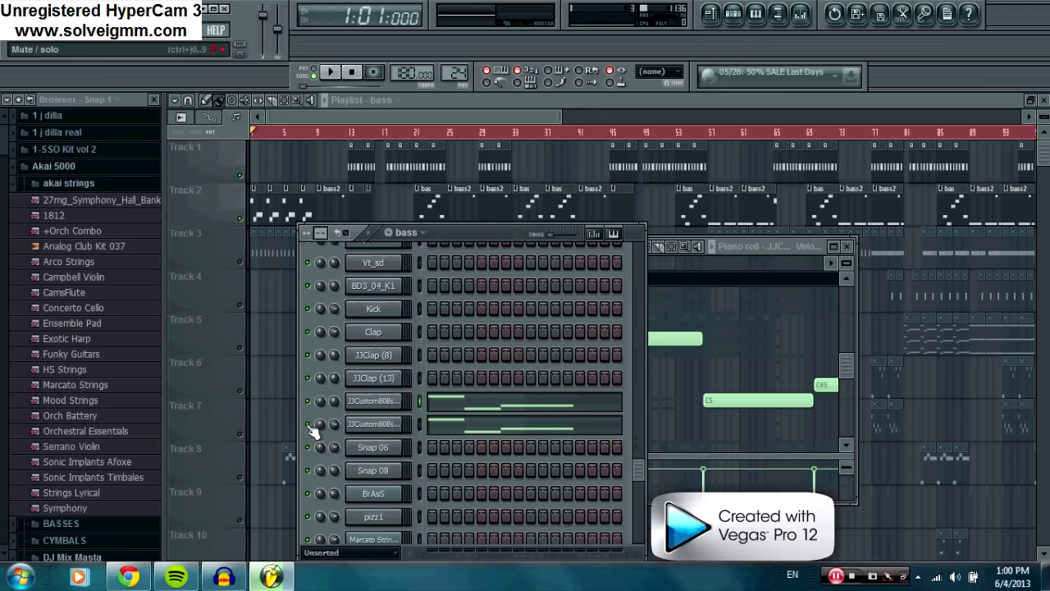
# Play the song from the start with the bass pattern's channels open, and stop playback
pyautogui.click(332, 73)
pyautogui.click(333, 74)
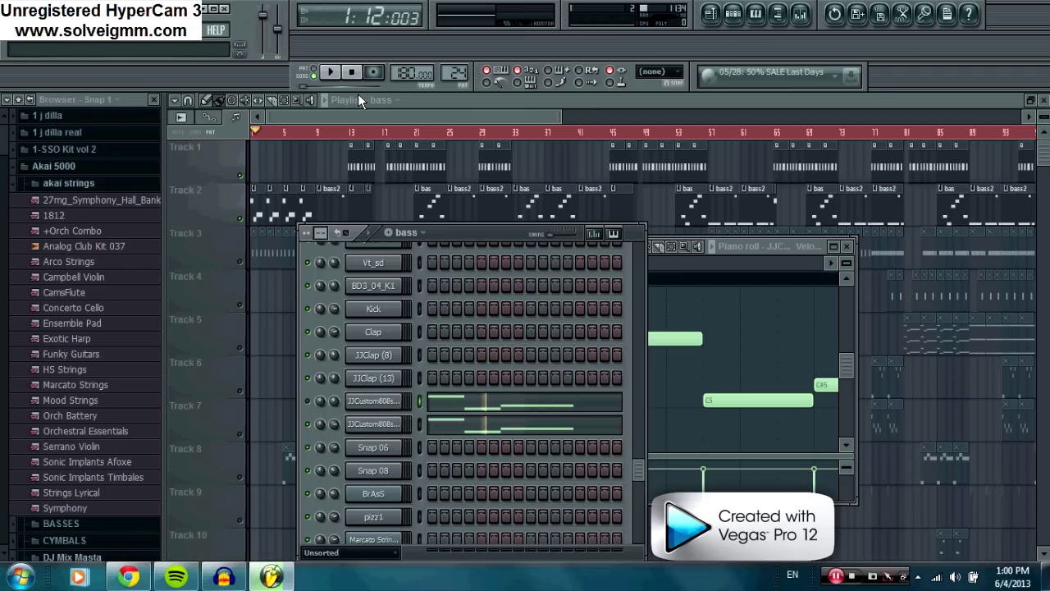
pyautogui.click(332, 73)
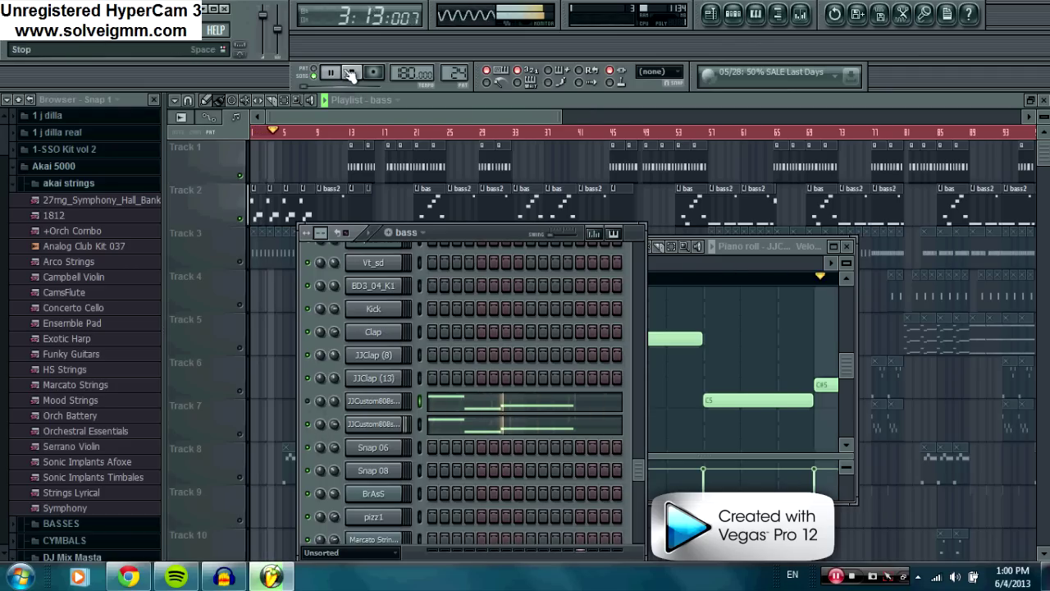
pyautogui.press('space')
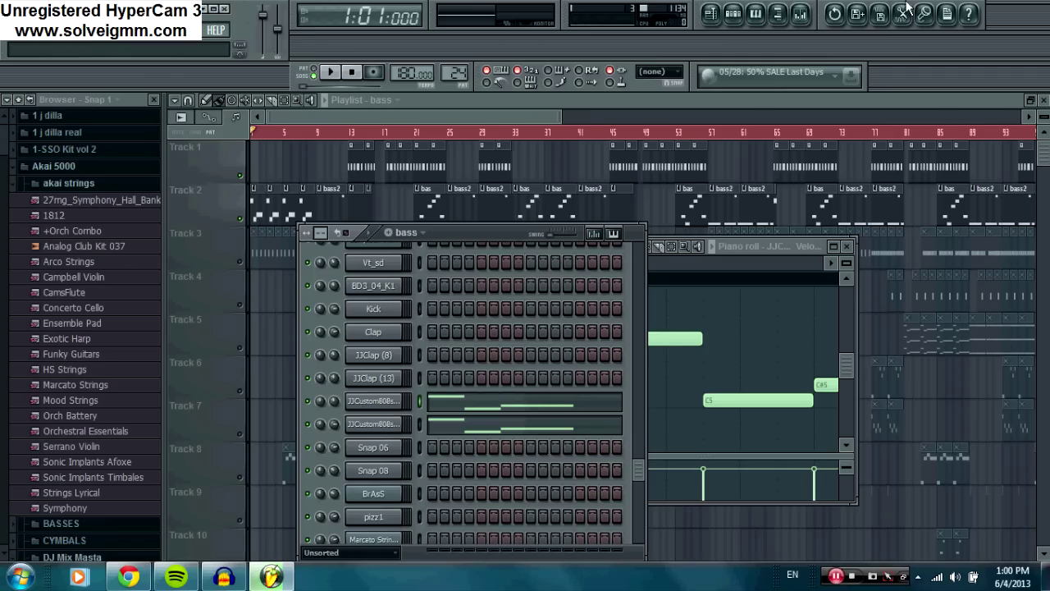
# Mute Track 2 and play the drum patterns on Track 1 alone from bar 14
pyautogui.click(358, 134)
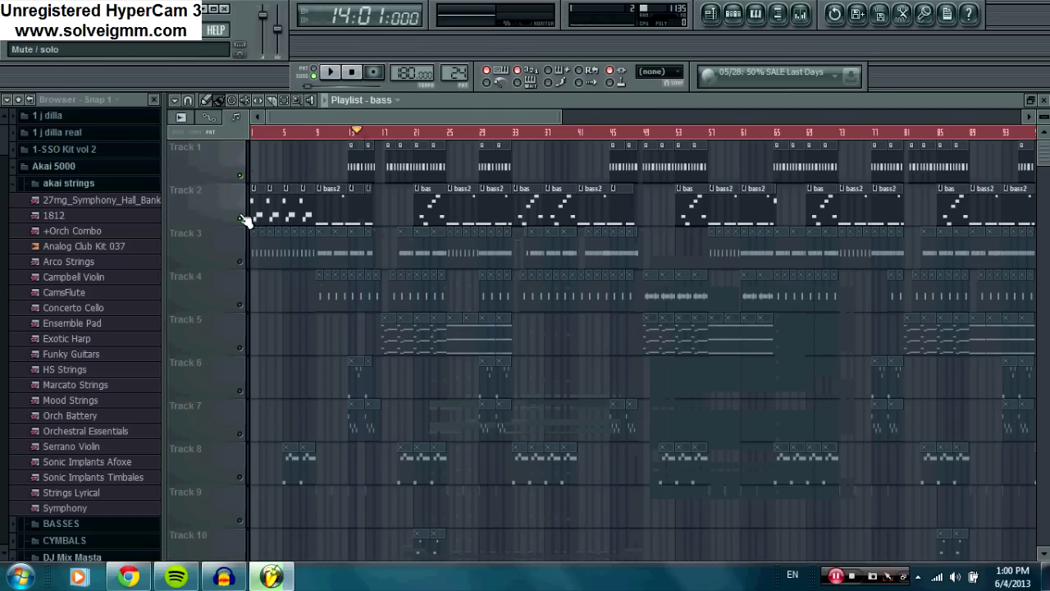
pyautogui.click(241, 218)
pyautogui.click(328, 72)
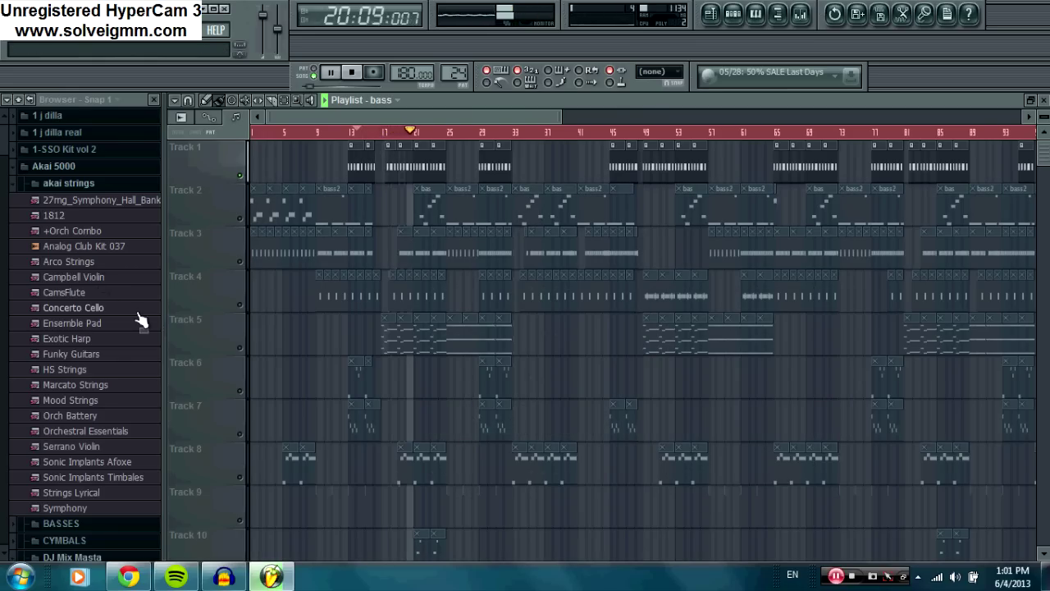
pyautogui.click(353, 73)
# Look through the sample files and beat folders in the FL Studio browser
pyautogui.moveTo(2, 158); pyautogui.dragTo(15, 267)
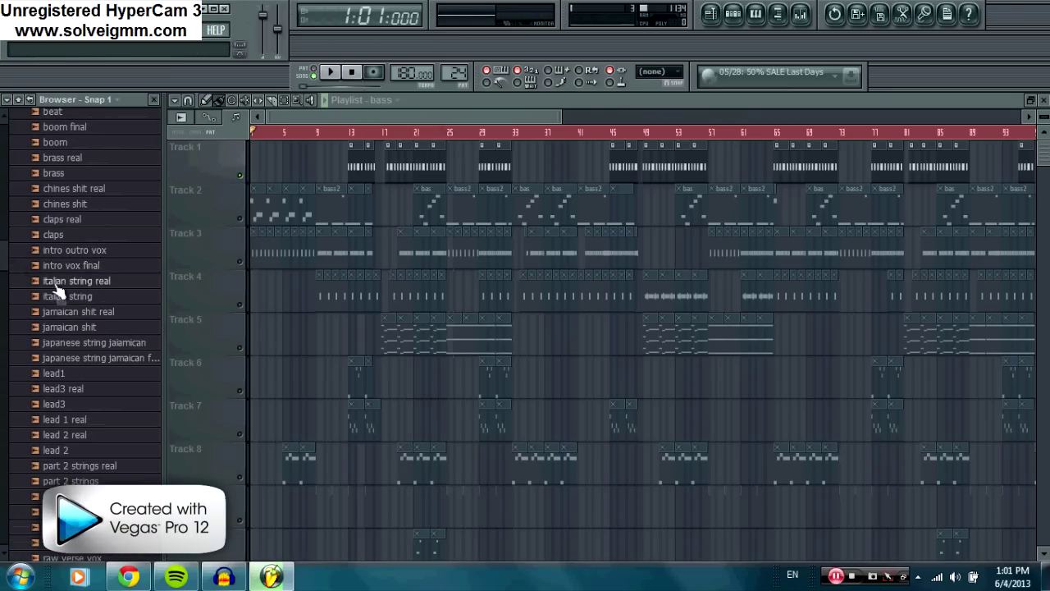
pyautogui.scroll(-15, 54, 293)
pyautogui.scroll(-2, 96, 355)
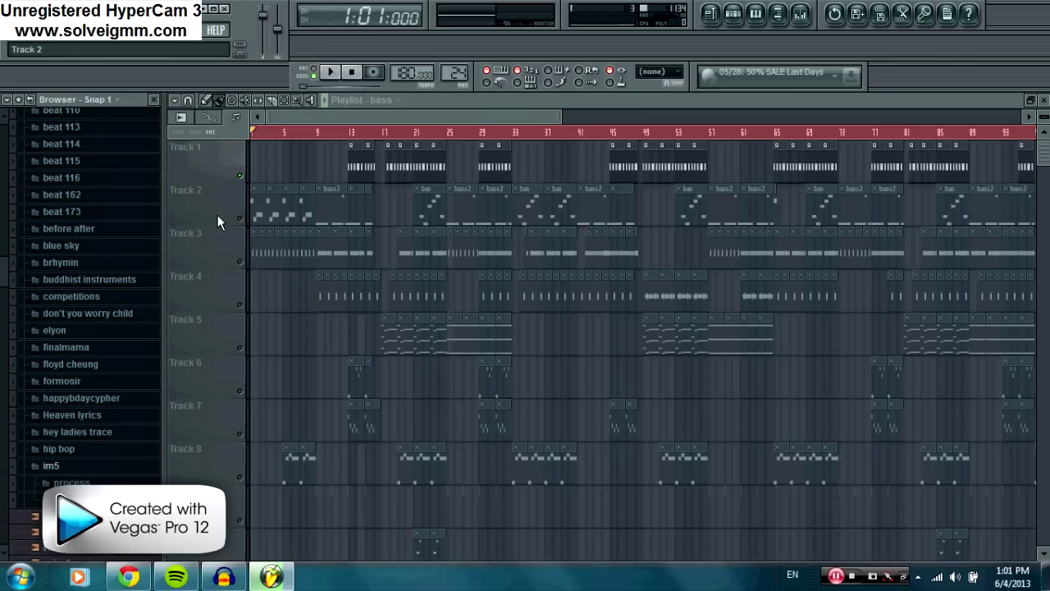
# Look through the drum kit folders under kits in the browser, toggling Track 2 on and off again
pyautogui.click(238, 216)
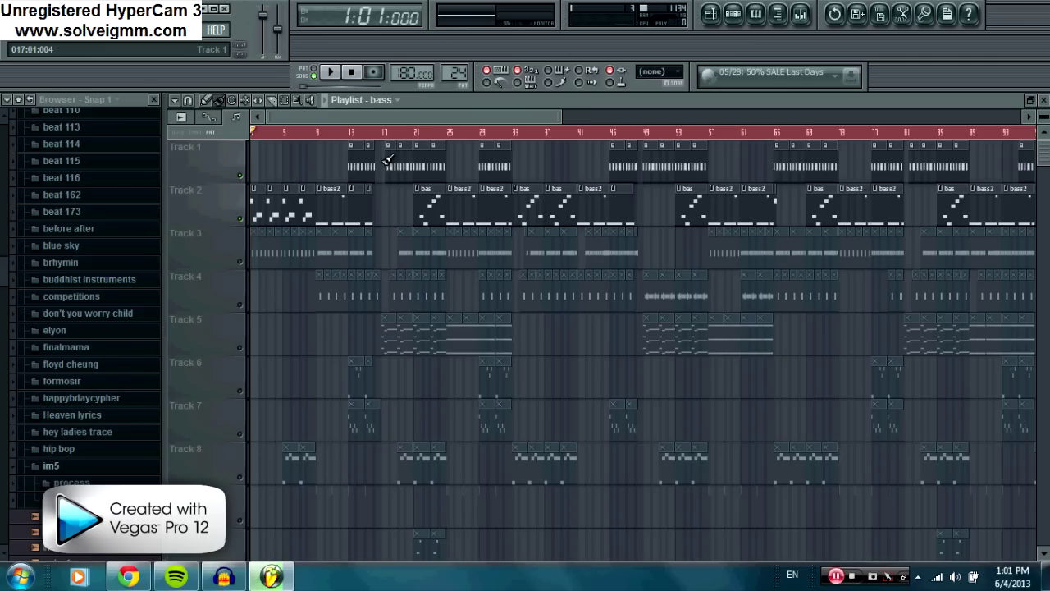
pyautogui.moveTo(6, 392); pyautogui.dragTo(20, 484)
pyautogui.scroll(-15, 20, 484)
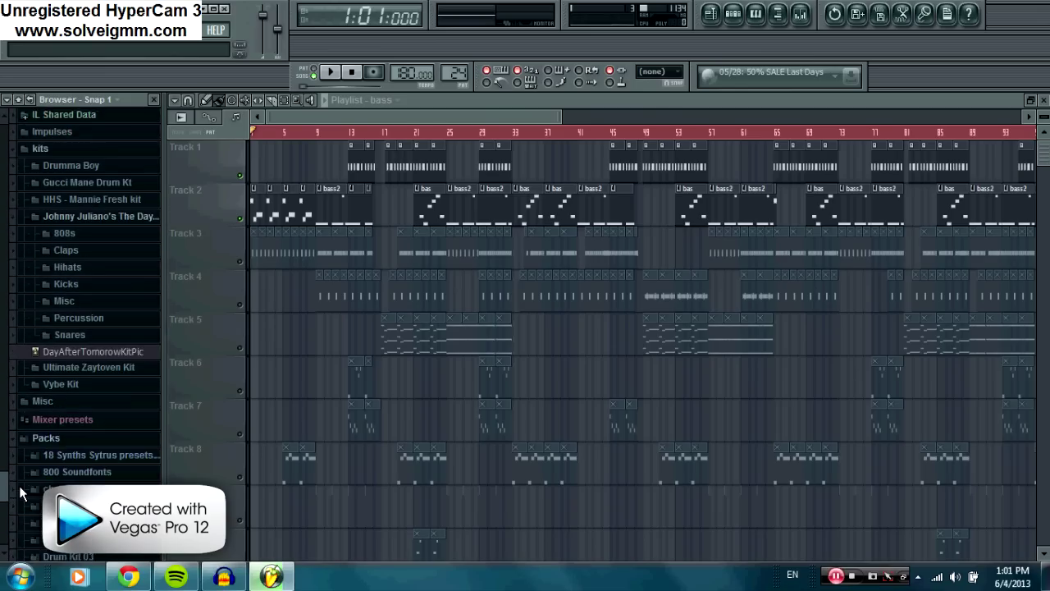
pyautogui.scroll(4, 87, 433)
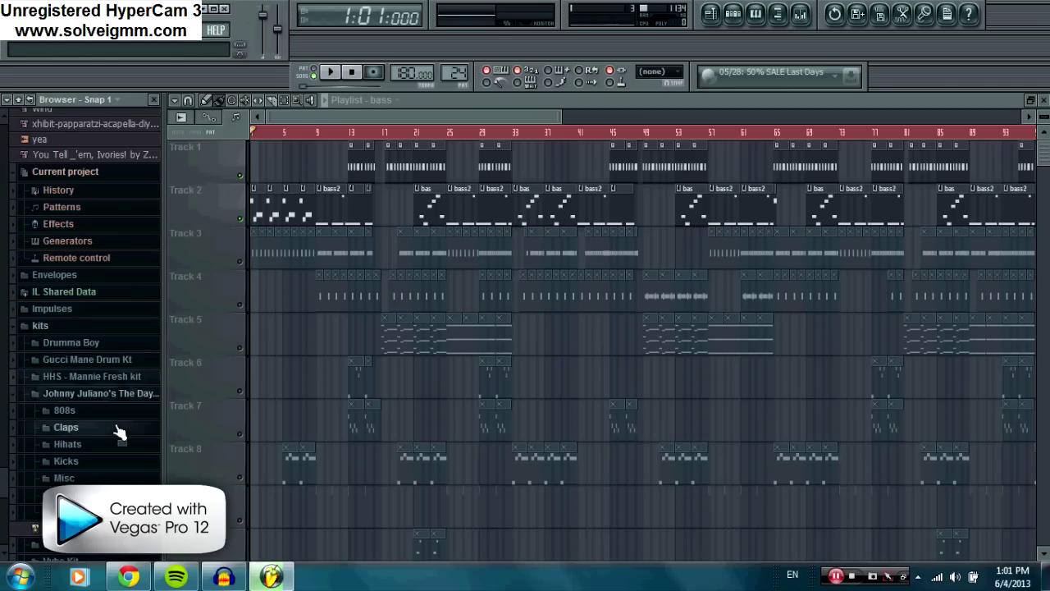
pyautogui.scroll(-2, 114, 429)
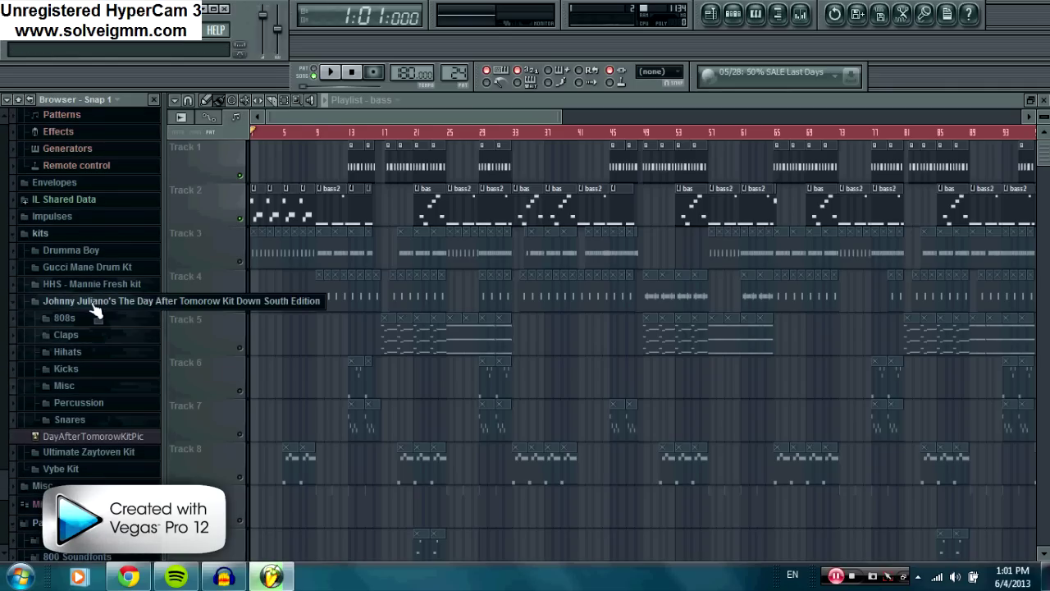
pyautogui.scroll(-2, 99, 345)
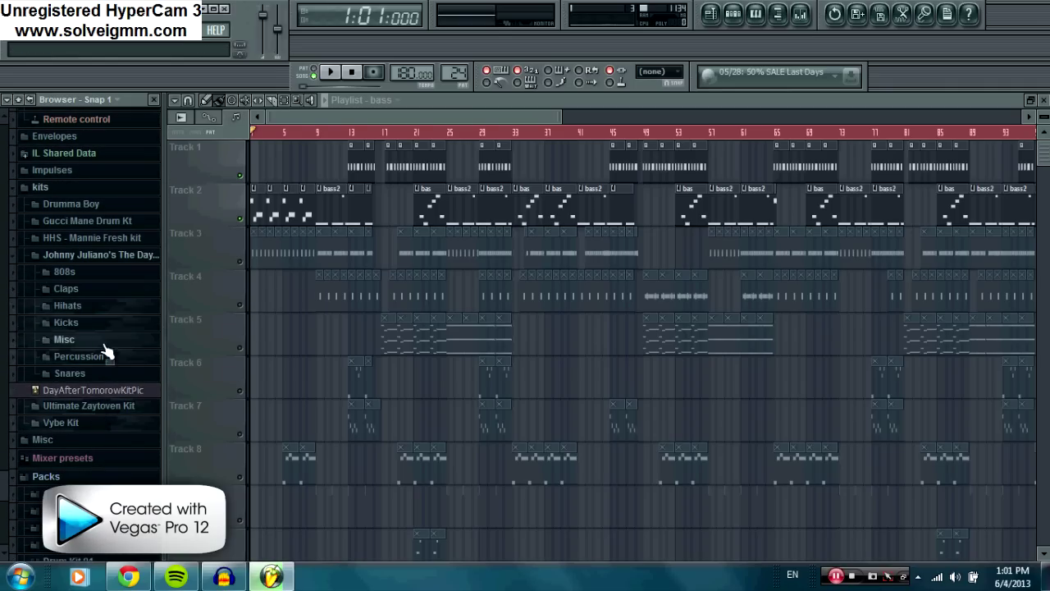
pyautogui.click(239, 220)
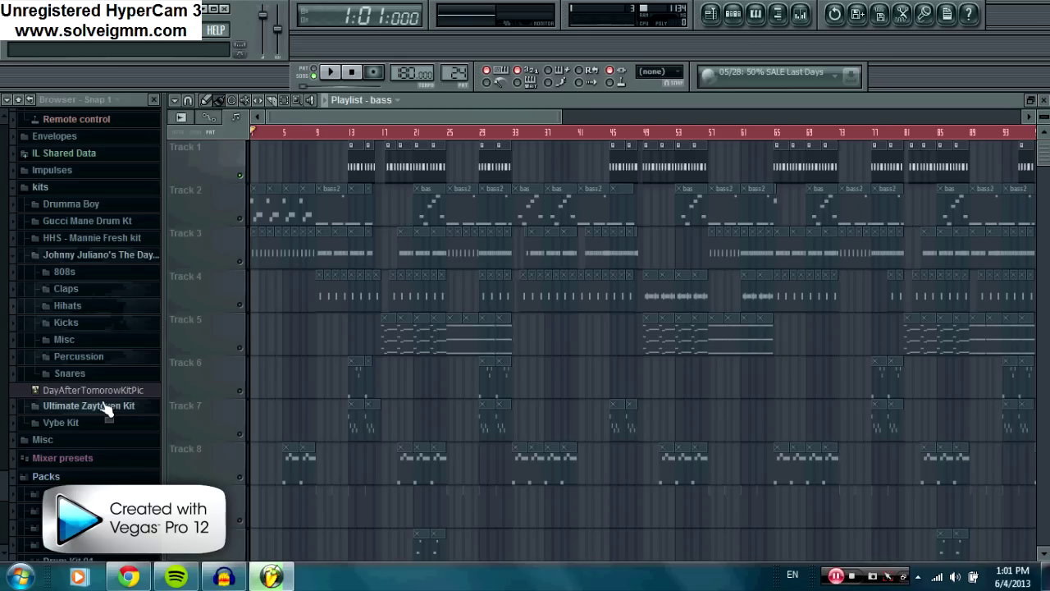
# Look inside the HHS - Mannie Fresh kit, Gucci Mane Drum Kt and Drumma Boy folders, and collapse the last two
pyautogui.click(111, 237)
pyautogui.click(112, 223)
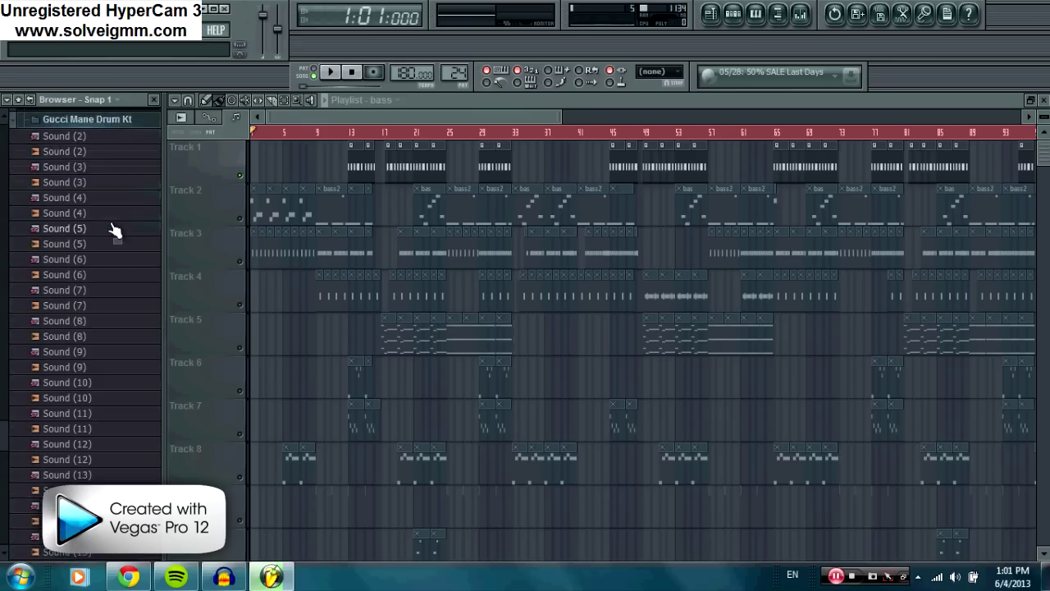
pyautogui.scroll(3, 103, 235)
pyautogui.click(94, 247)
pyautogui.click(88, 238)
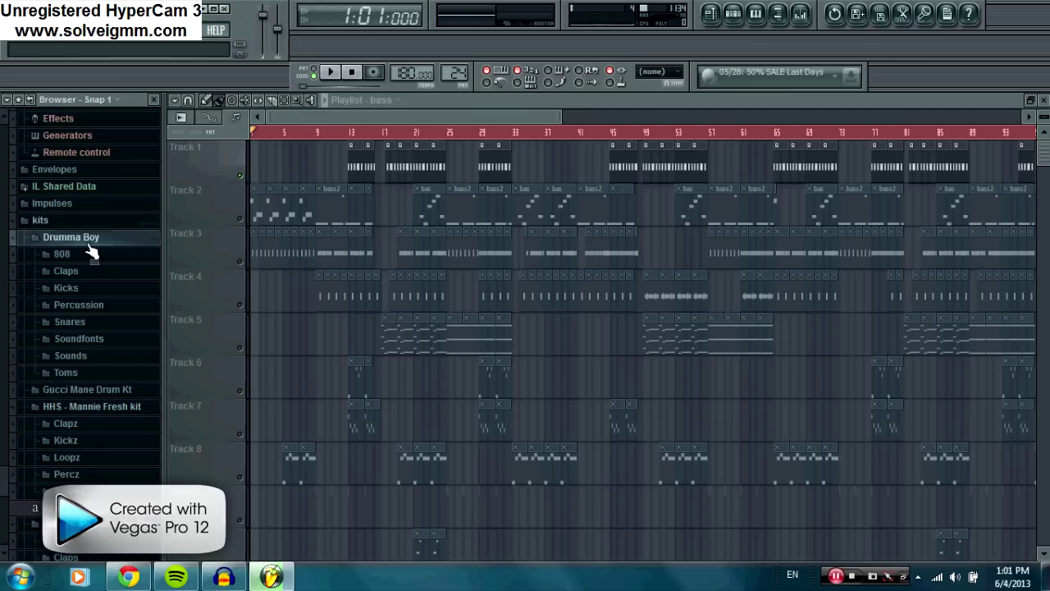
pyautogui.click(94, 253)
pyautogui.click(97, 259)
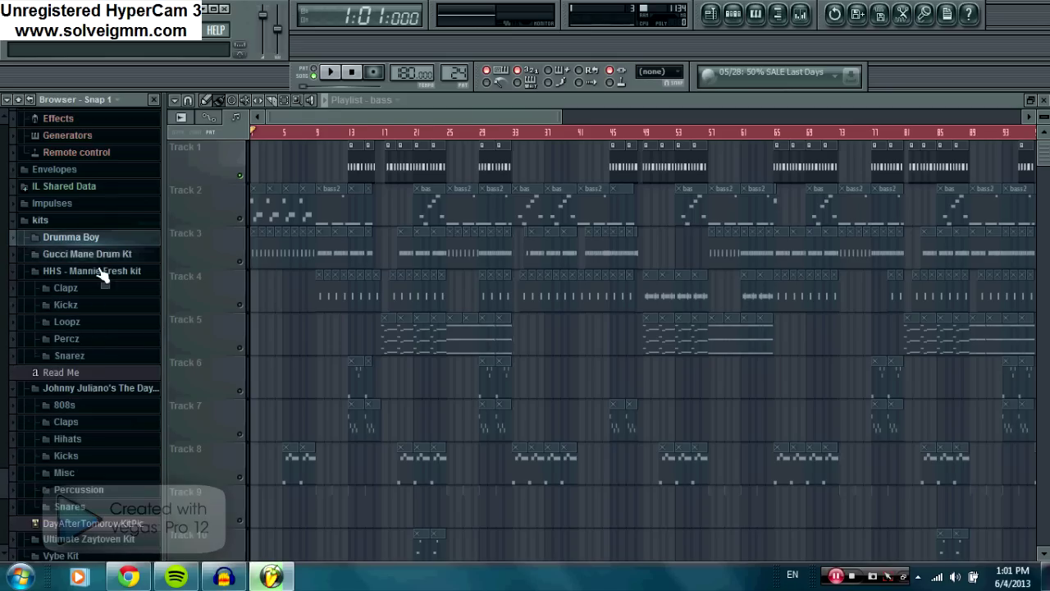
# Audition several JJCustom808s samples, including 10 and 1, from the 808s folder of Johnny Juliano's kit, and collapse the folder
pyautogui.scroll(-5, 93, 352)
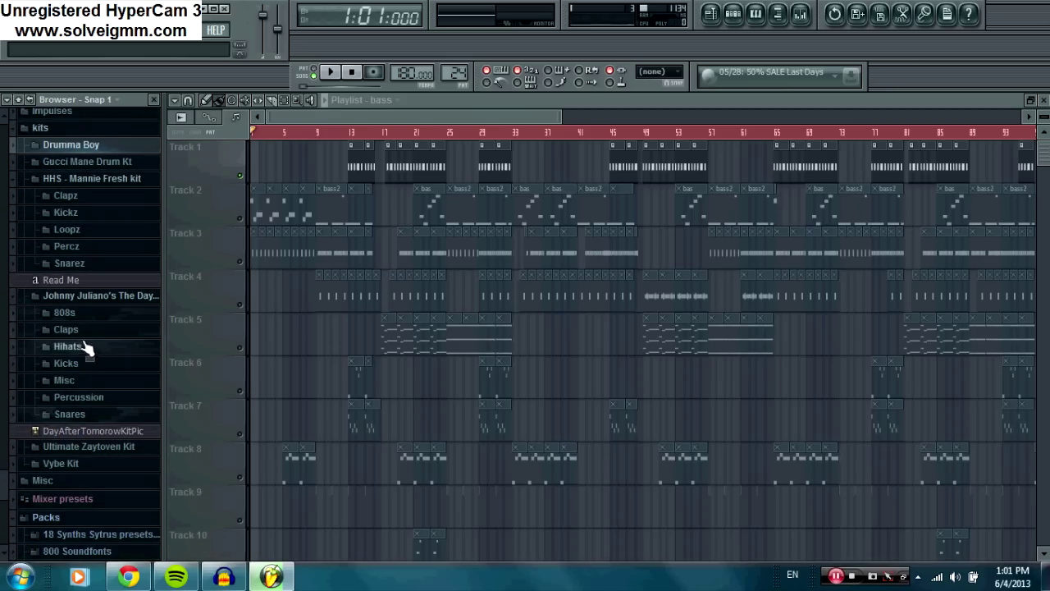
pyautogui.click(72, 313)
pyautogui.scroll(-6, 90, 296)
pyautogui.scroll(4, 90, 266)
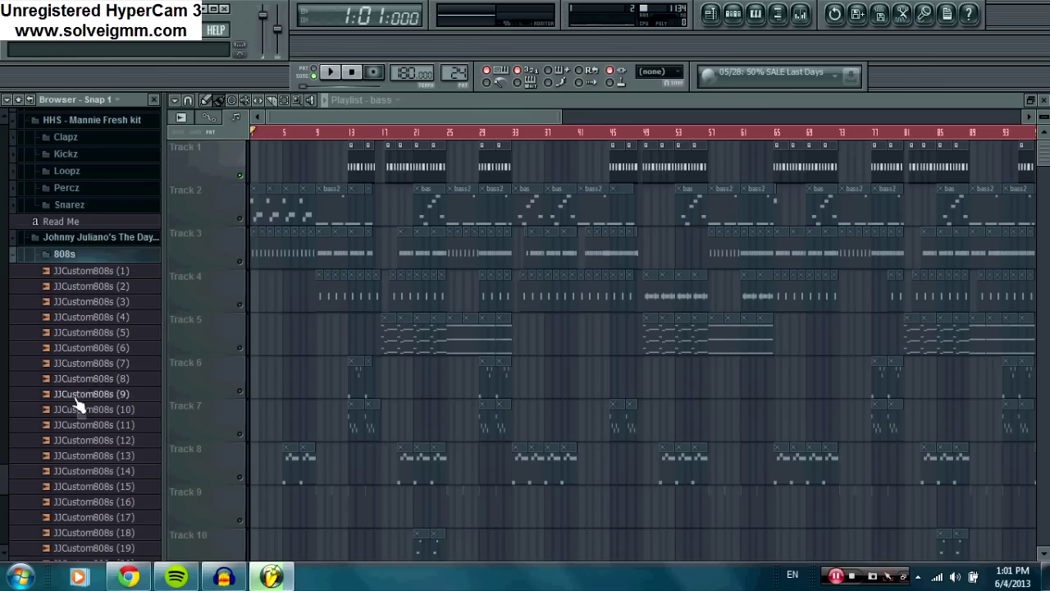
pyautogui.click(97, 379)
pyautogui.click(103, 409)
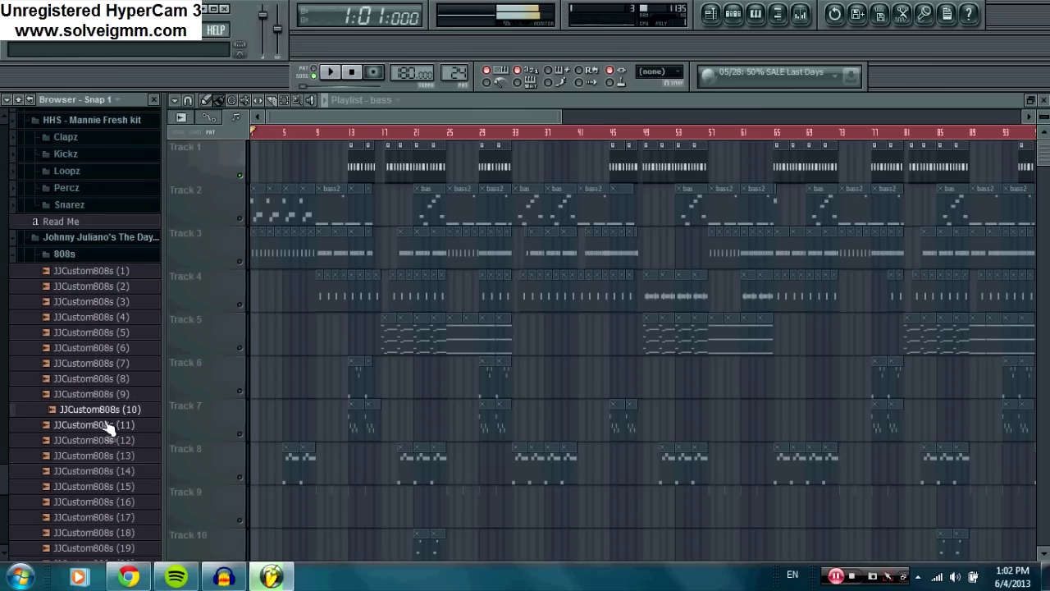
pyautogui.click(111, 332)
pyautogui.click(113, 301)
pyautogui.click(113, 286)
pyautogui.click(111, 272)
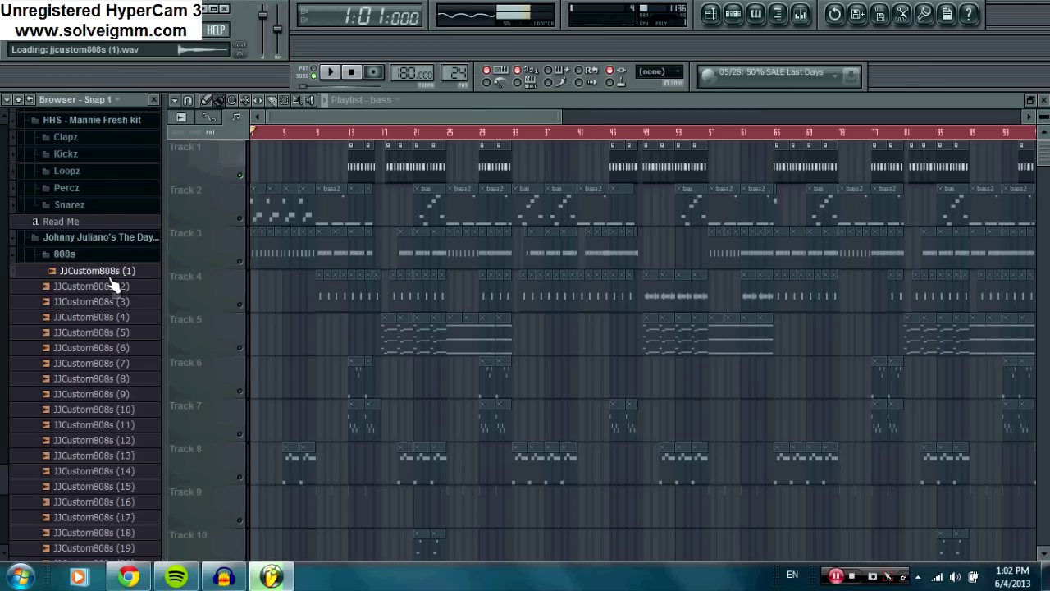
pyautogui.click(107, 254)
pyautogui.scroll(8, 82, 361)
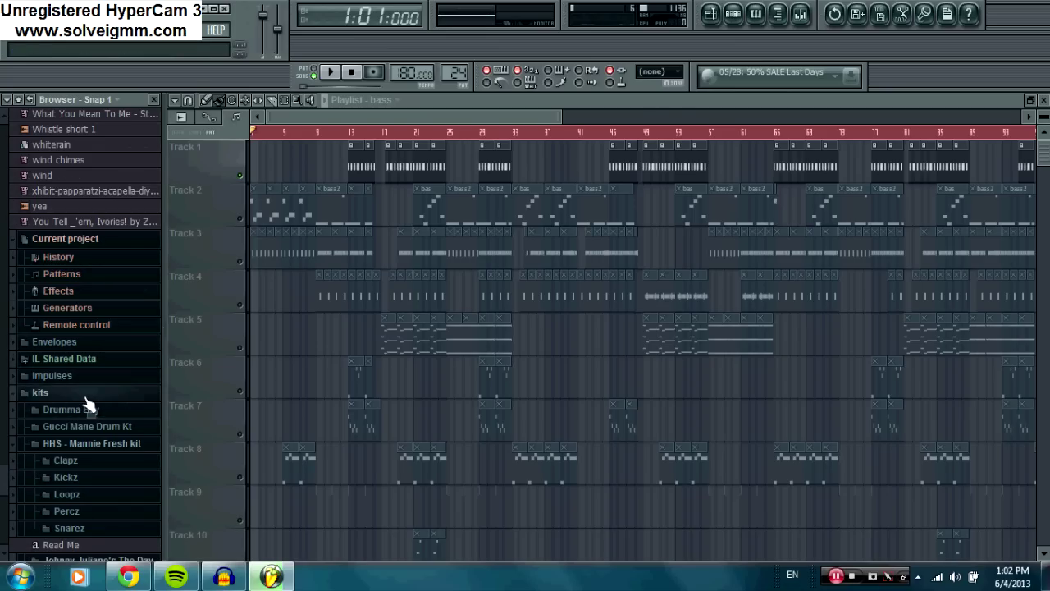
# Unmute Track 2, Track 3 and Track 4 in the playlist
pyautogui.click(224, 218)
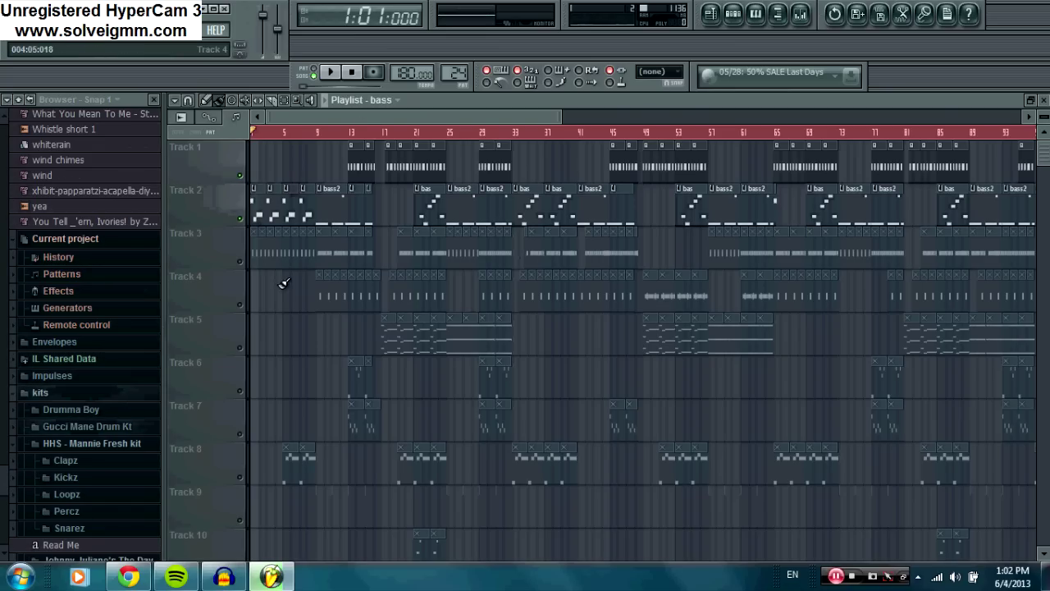
pyautogui.click(236, 261)
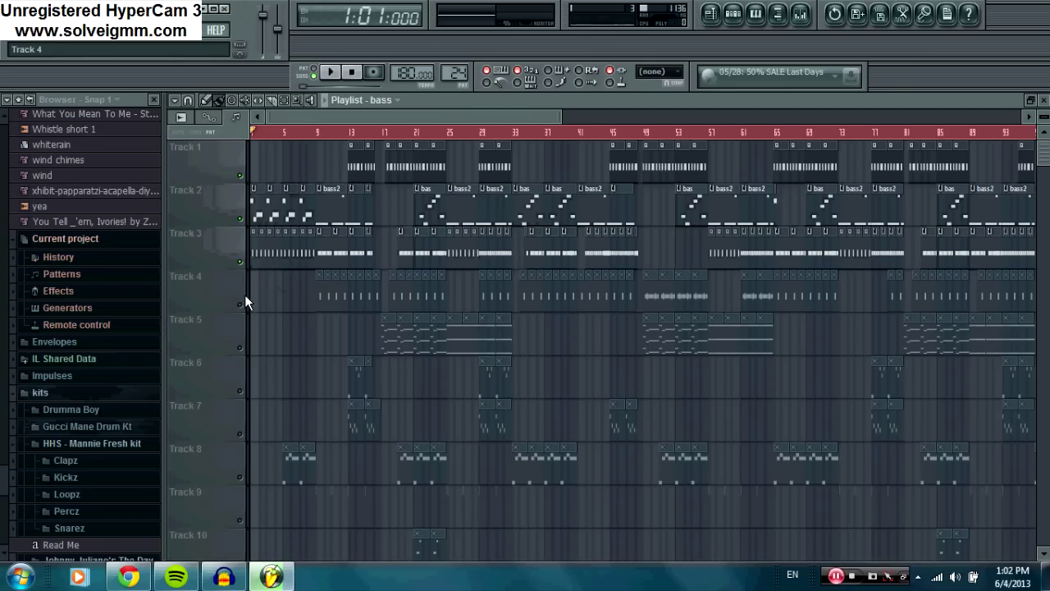
pyautogui.click(240, 302)
# Play the four unmuted tracks from about bar 8 and again from about bar 19, and stop playback
pyautogui.click(391, 132)
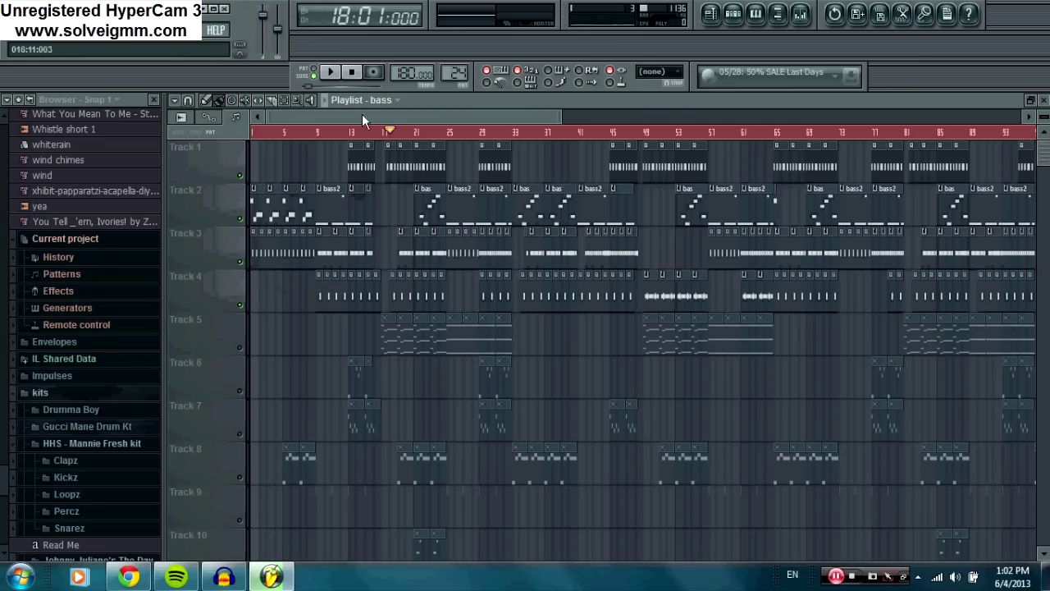
pyautogui.click(332, 73)
pyautogui.click(309, 132)
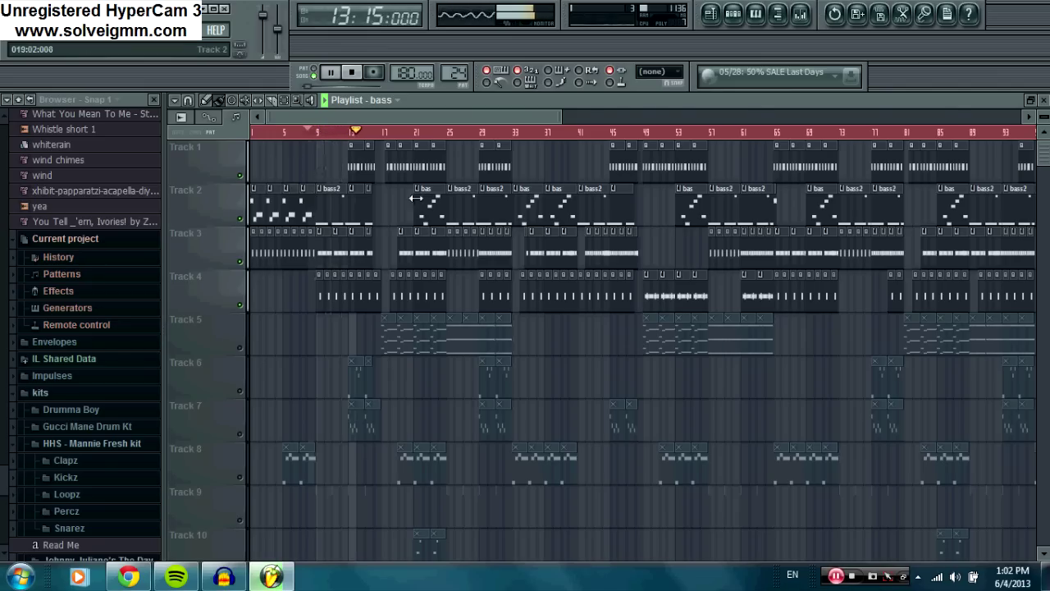
pyautogui.click(402, 134)
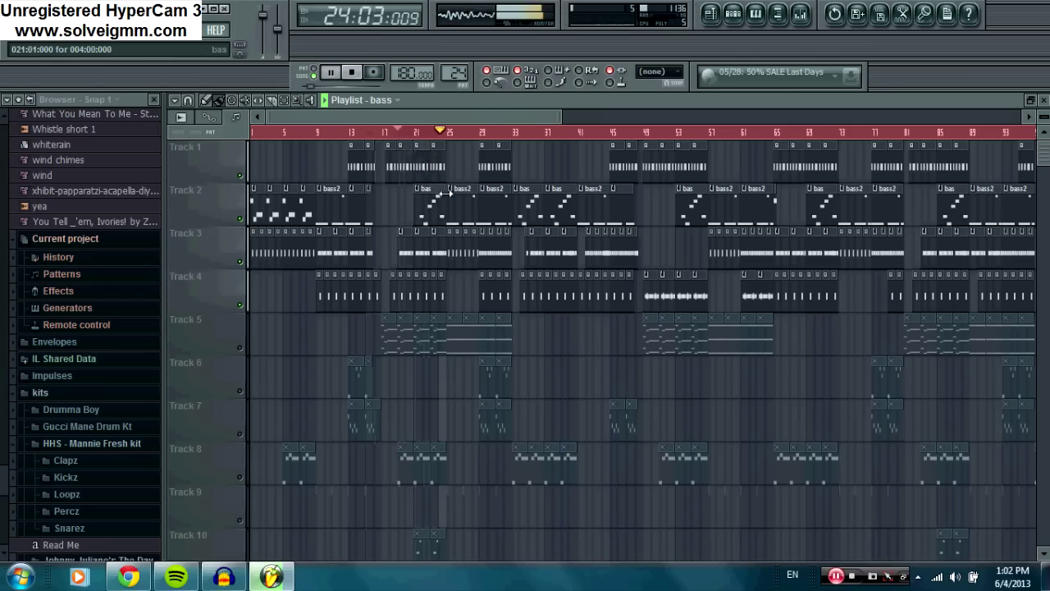
pyautogui.click(351, 72)
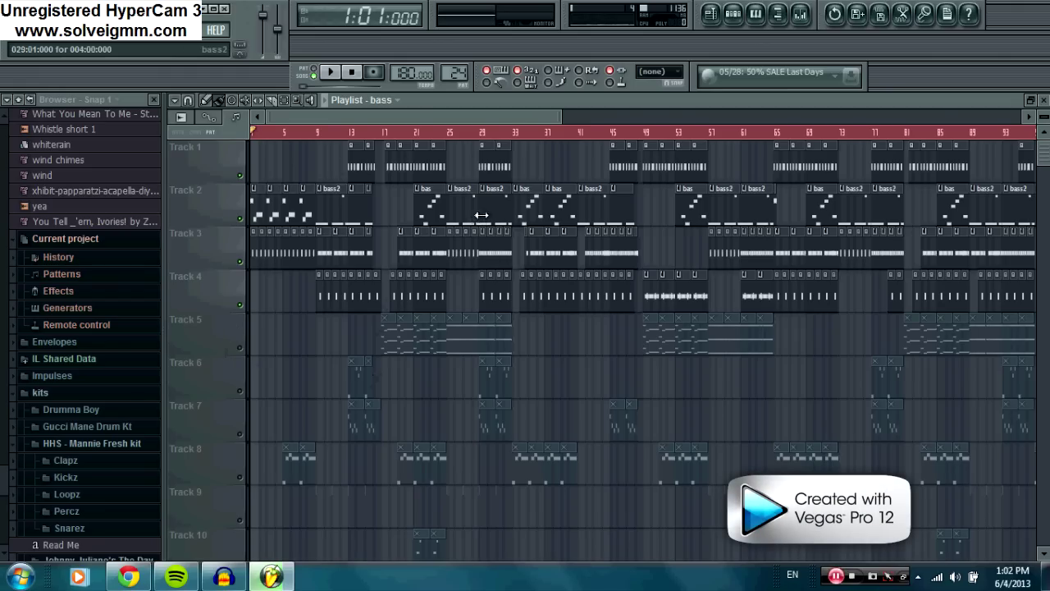
# Unmute Track 5, play the arrangement from bar 16 to hear its part, and stop playback
pyautogui.click(238, 348)
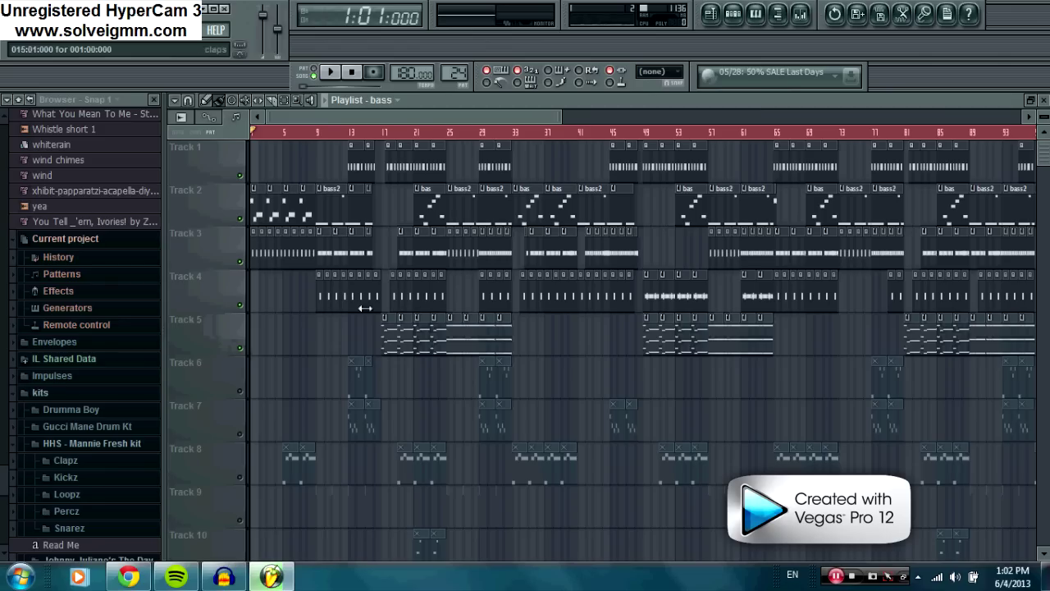
pyautogui.click(374, 133)
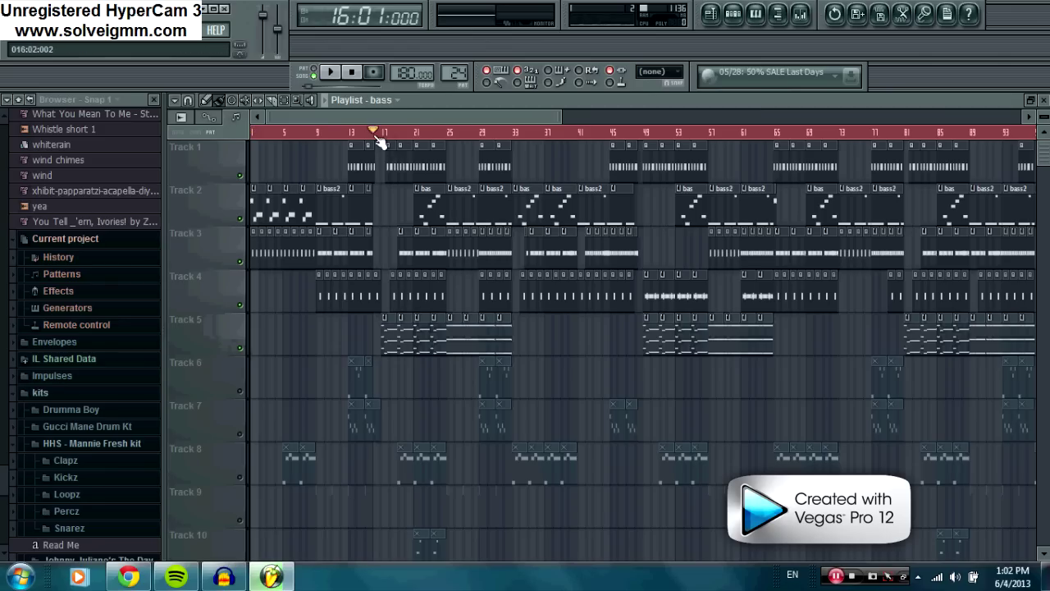
pyautogui.click(330, 72)
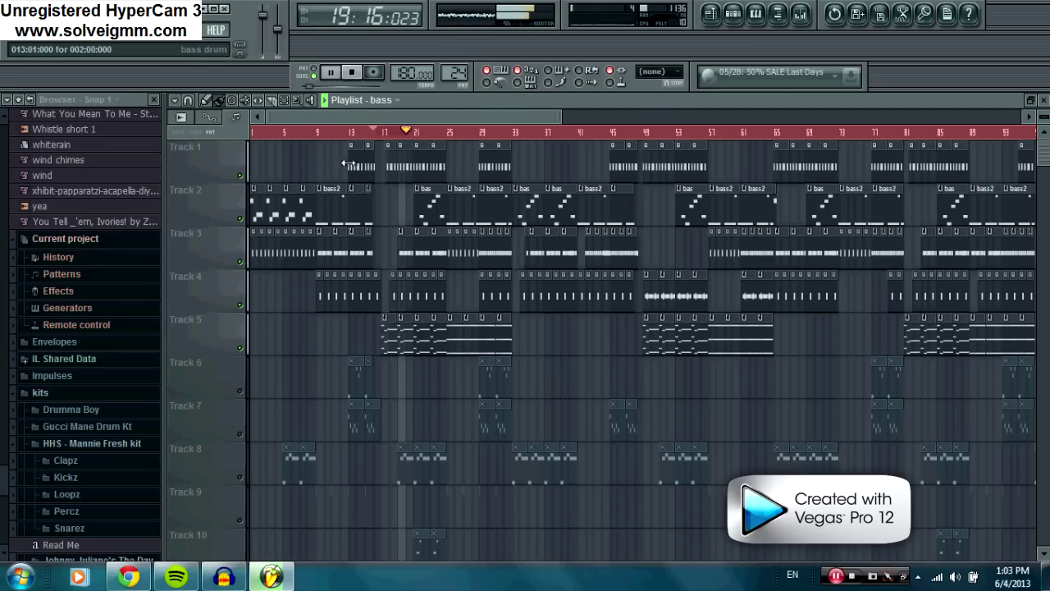
pyautogui.click(351, 72)
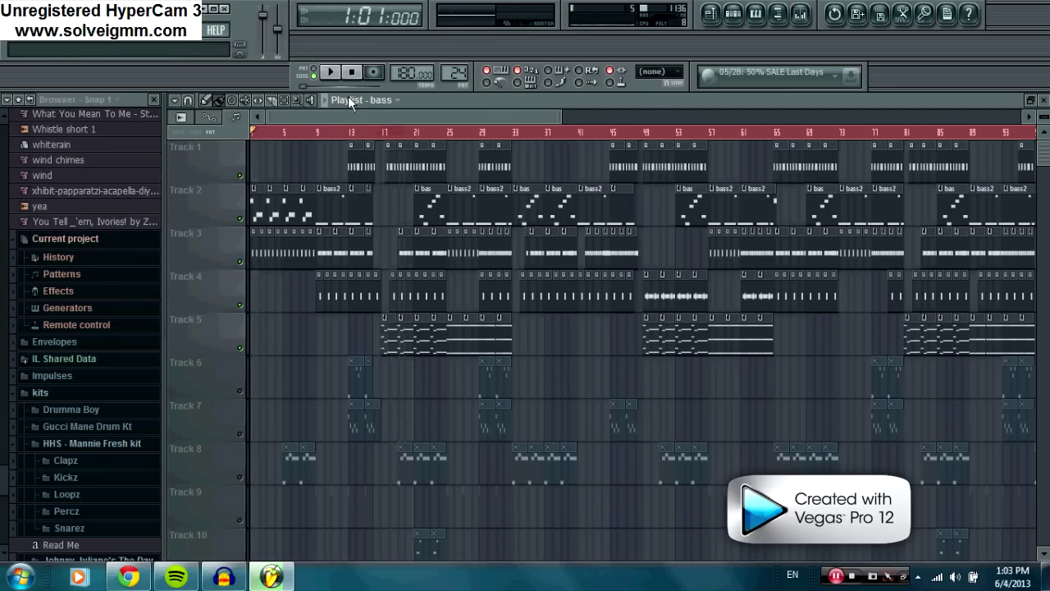
# Open the brass pattern from Track 5, examine the BrAsS notes in the enlarged piano roll, and return to the playlist
pyautogui.doubleClick(390, 331)
pyautogui.click(474, 233)
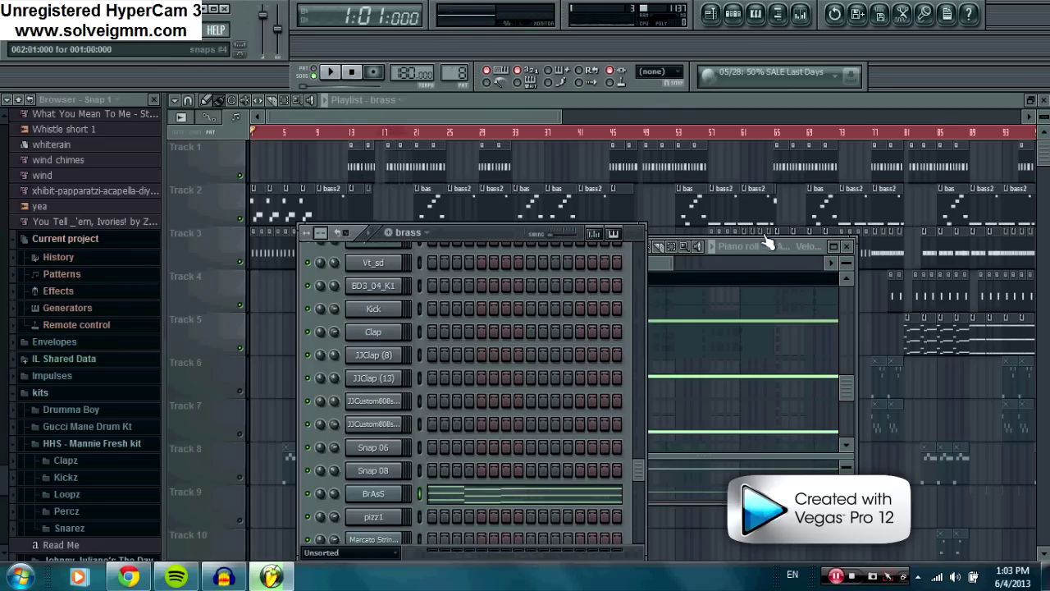
pyautogui.click(834, 248)
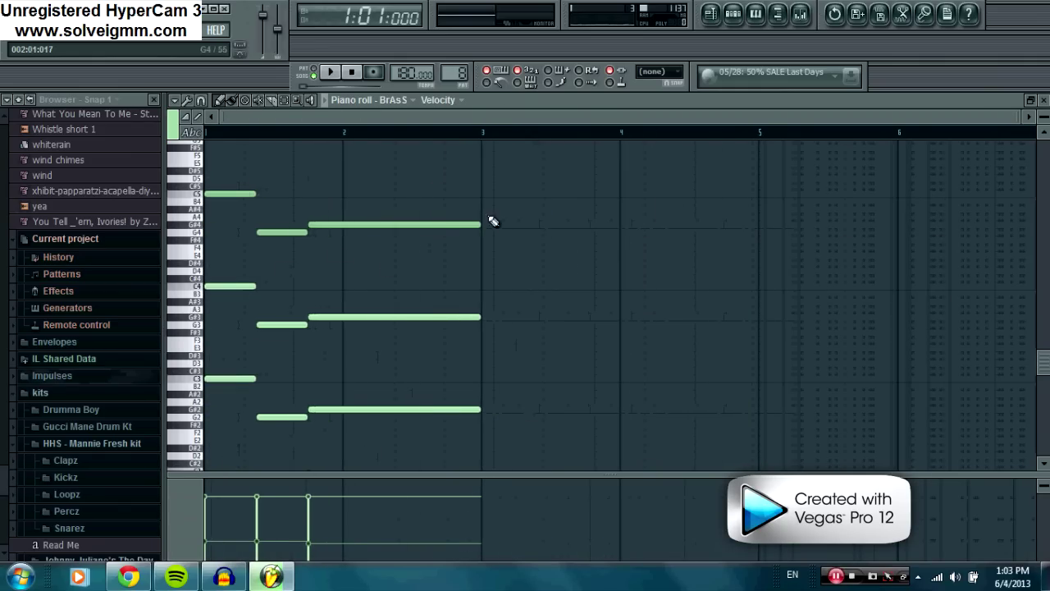
pyautogui.click(1030, 100)
pyautogui.click(459, 233)
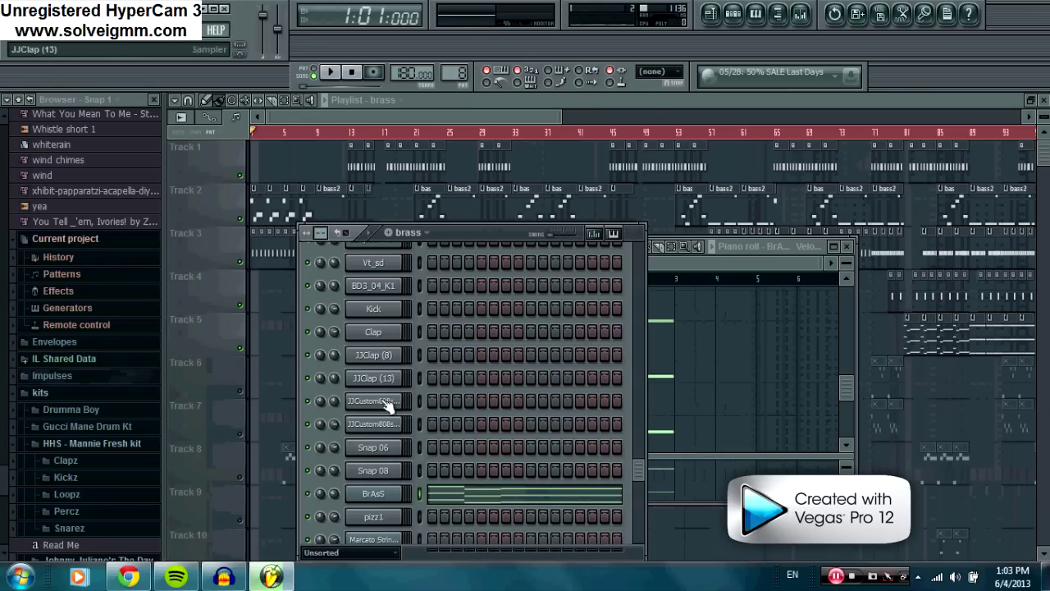
pyautogui.click(392, 493)
pyautogui.click(461, 119)
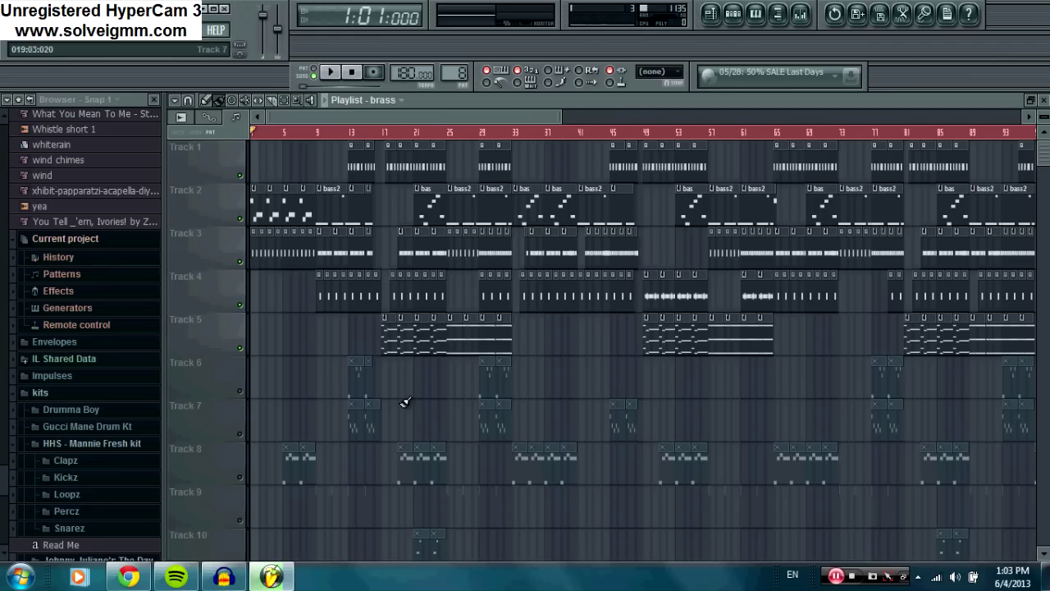
pyautogui.click(241, 392)
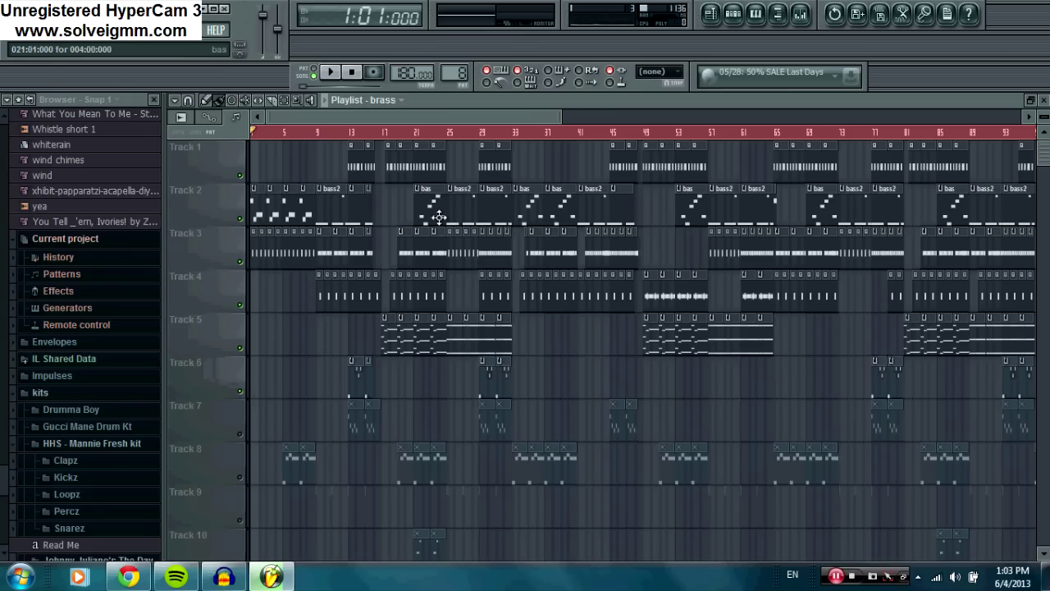
pyautogui.scroll(-2, 440, 216)
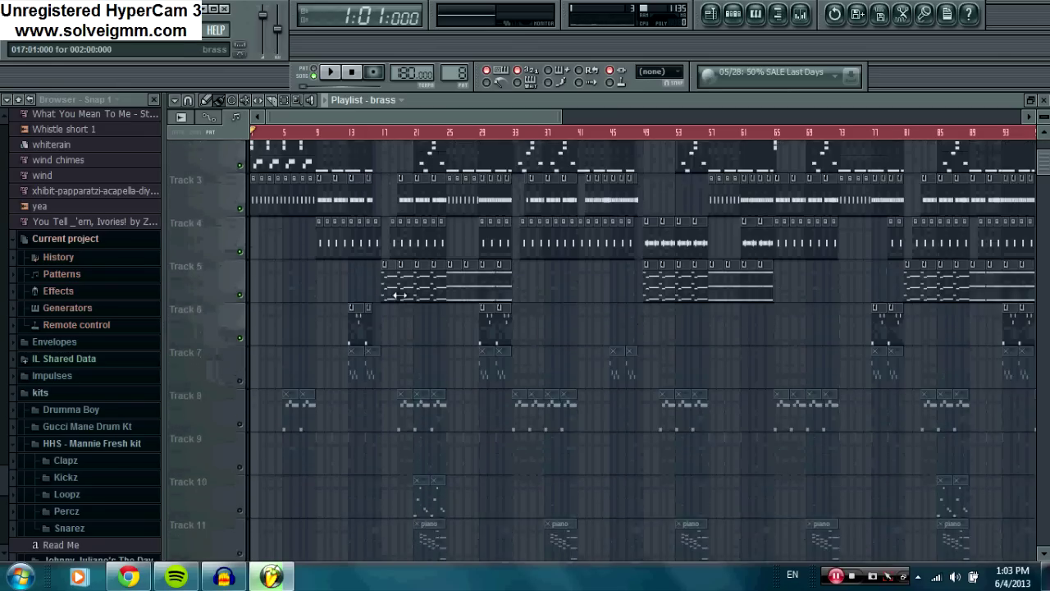
pyautogui.scroll(1, 399, 295)
pyautogui.click(240, 348)
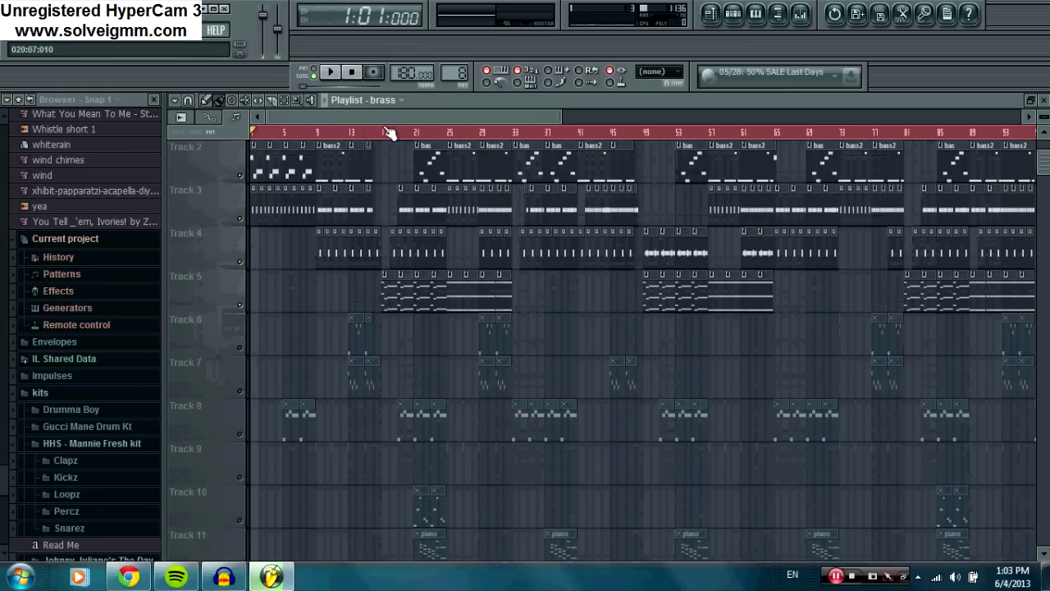
# Open the bas pattern on Track 2 and the brass pattern on Track 5 in turn to compare their notes
pyautogui.scroll(1, 399, 165)
pyautogui.scroll(2, 398, 197)
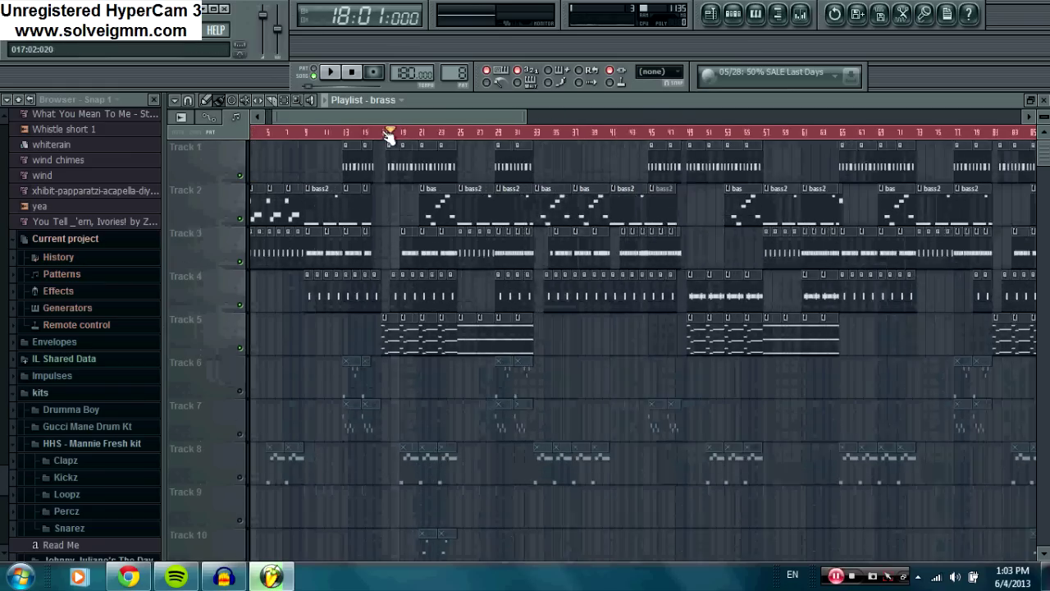
pyautogui.doubleClick(463, 198)
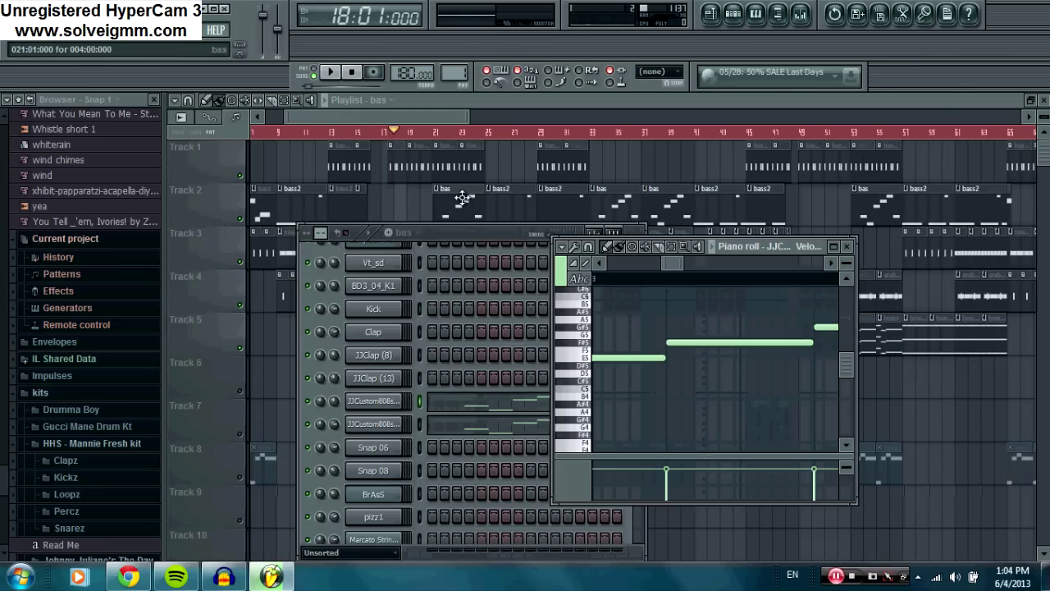
pyautogui.click(436, 122)
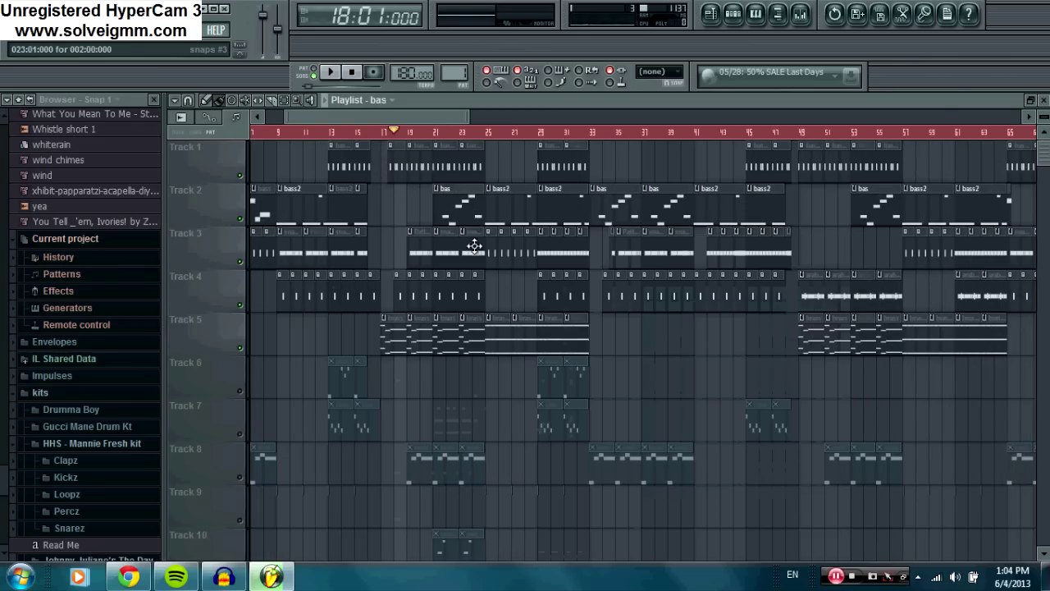
pyautogui.doubleClick(418, 356)
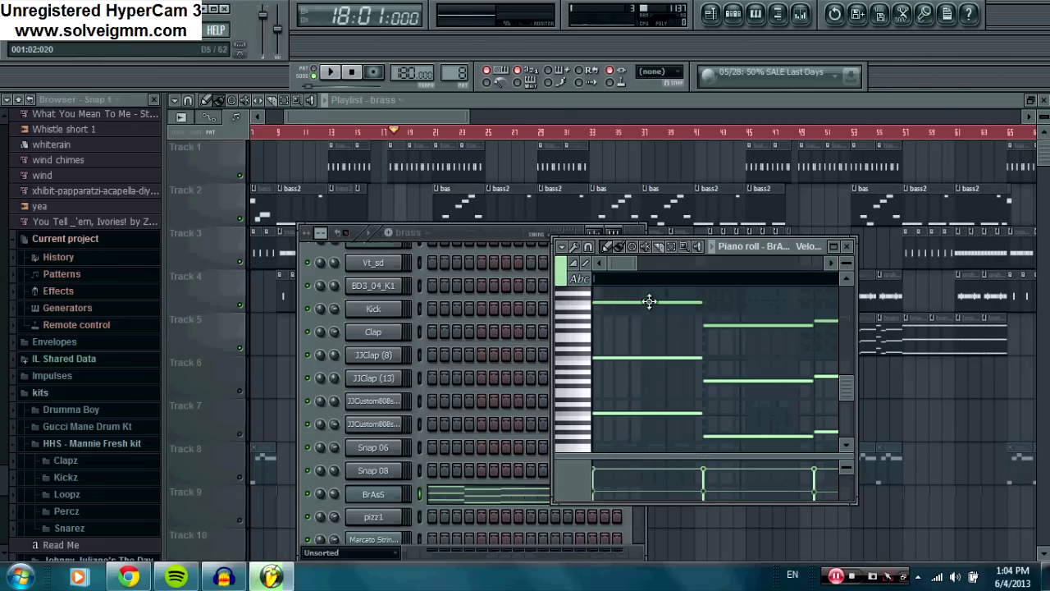
# Return to the playlist, play the five unmuted tracks from bar 21, and stop playback
pyautogui.click(396, 113)
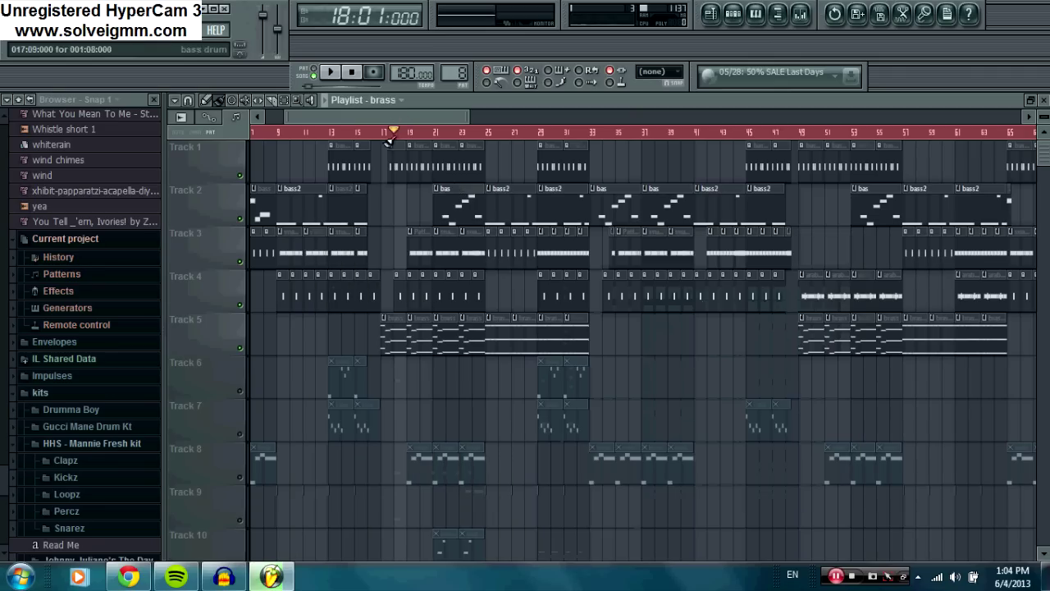
pyautogui.moveTo(408, 140); pyautogui.dragTo(434, 140)
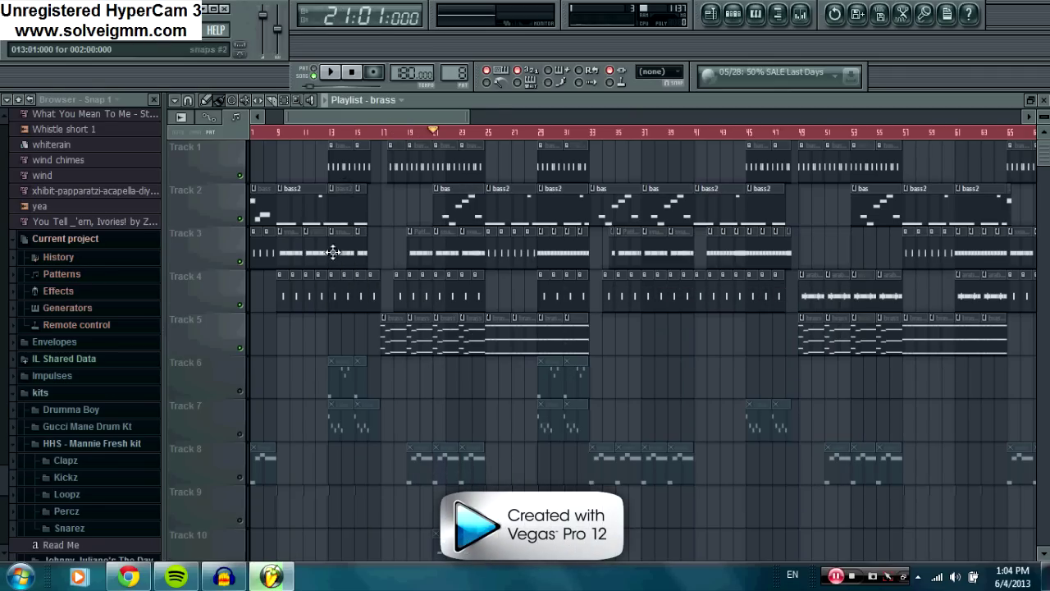
pyautogui.click(331, 72)
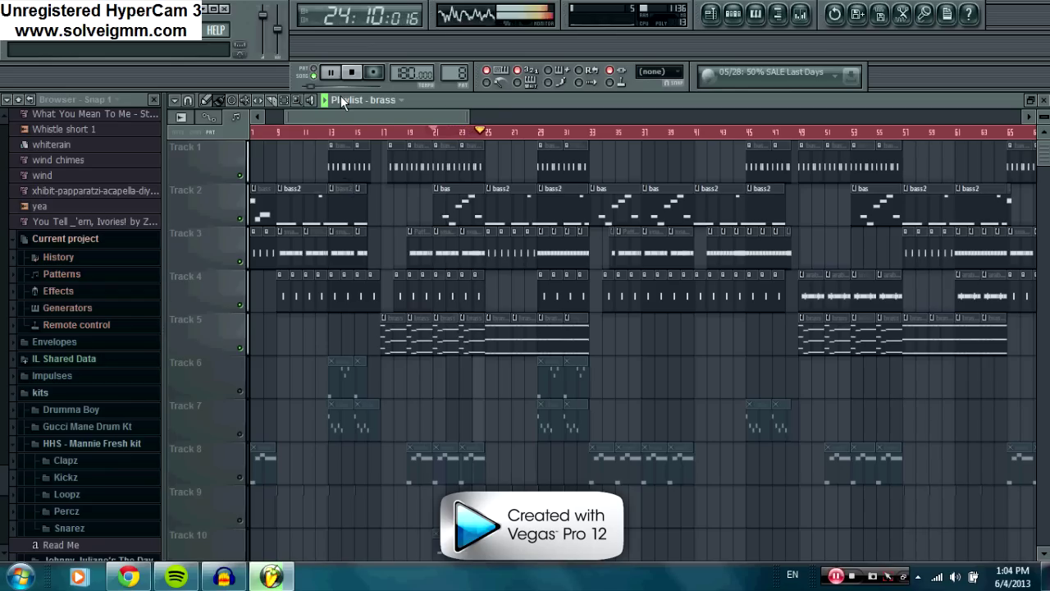
pyautogui.click(352, 73)
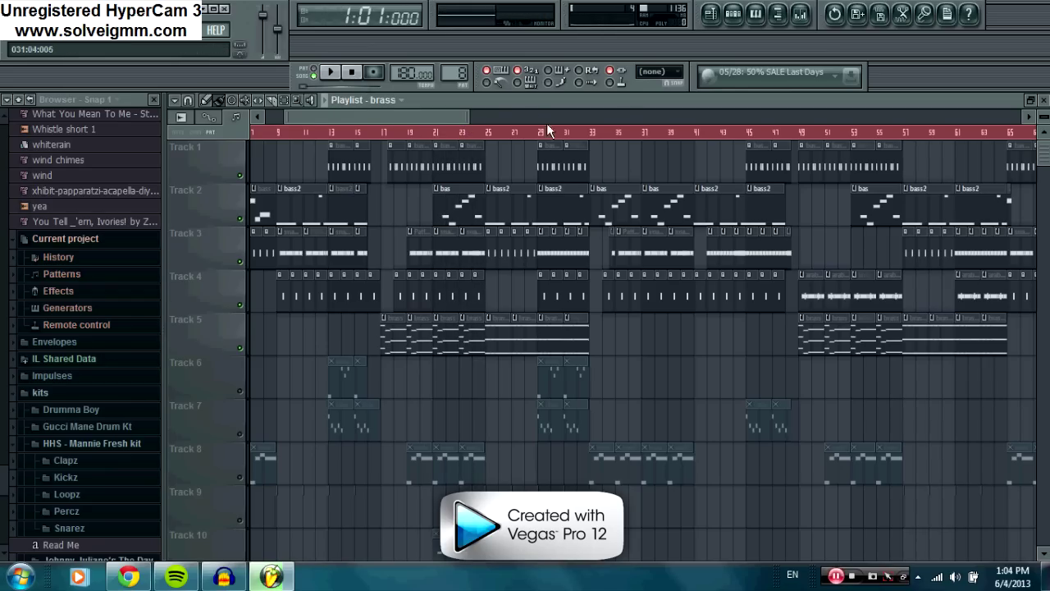
# Play the opening of the arrangement from bar 1 and pause playback
pyautogui.moveTo(290, 117); pyautogui.dragTo(316, 123)
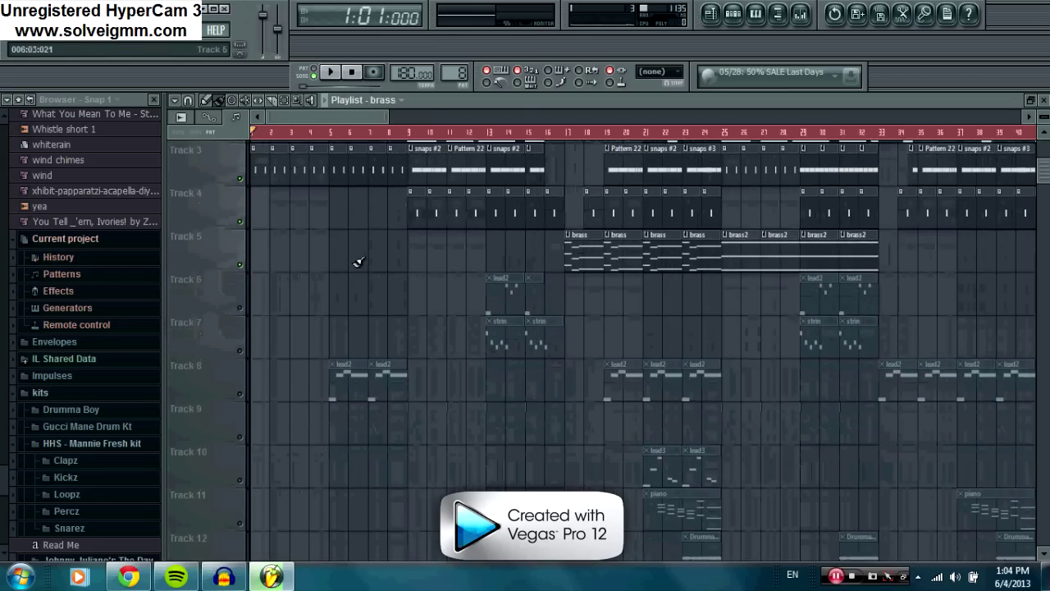
pyautogui.scroll(-2, 356, 258)
pyautogui.scroll(2, 376, 347)
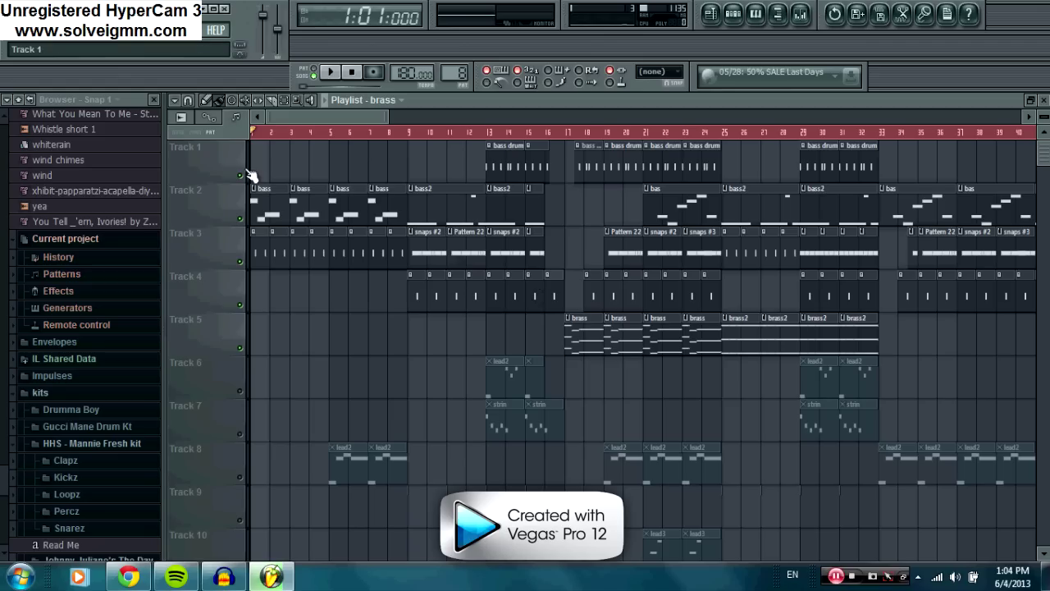
pyautogui.click(330, 74)
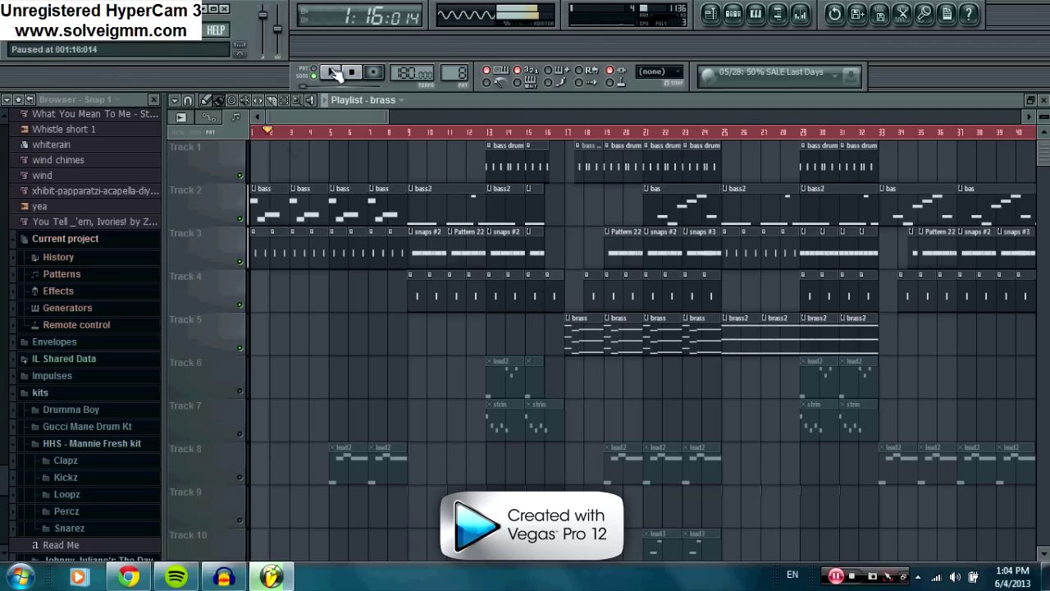
# Unmute Tracks 6, 7 and 8 to bring in the lead2 and strin patterns
pyautogui.scroll(-5, 333, 127)
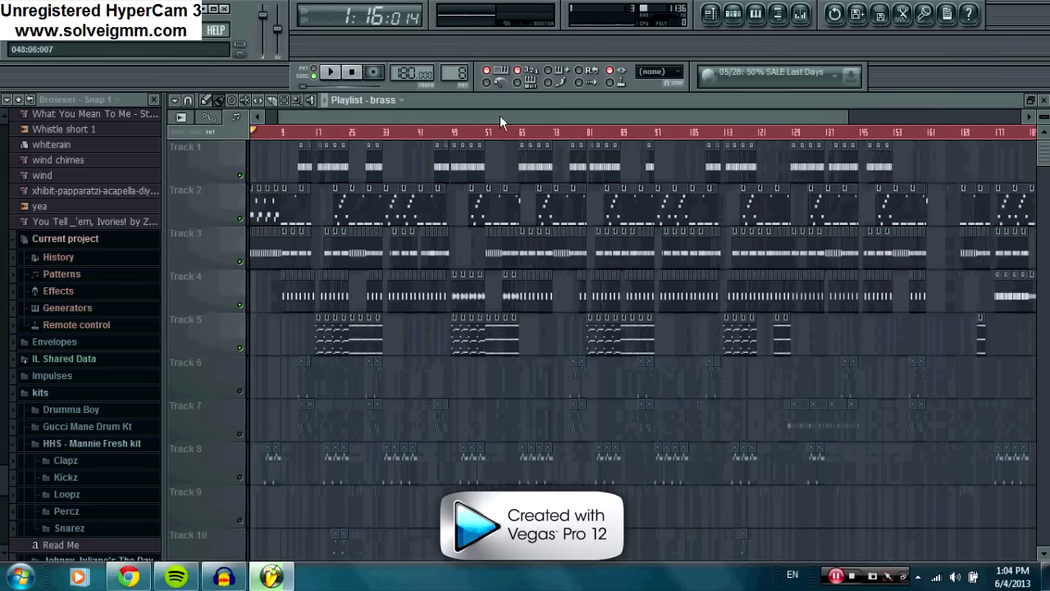
pyautogui.moveTo(500, 115); pyautogui.dragTo(181, 158)
pyautogui.scroll(3, 337, 125)
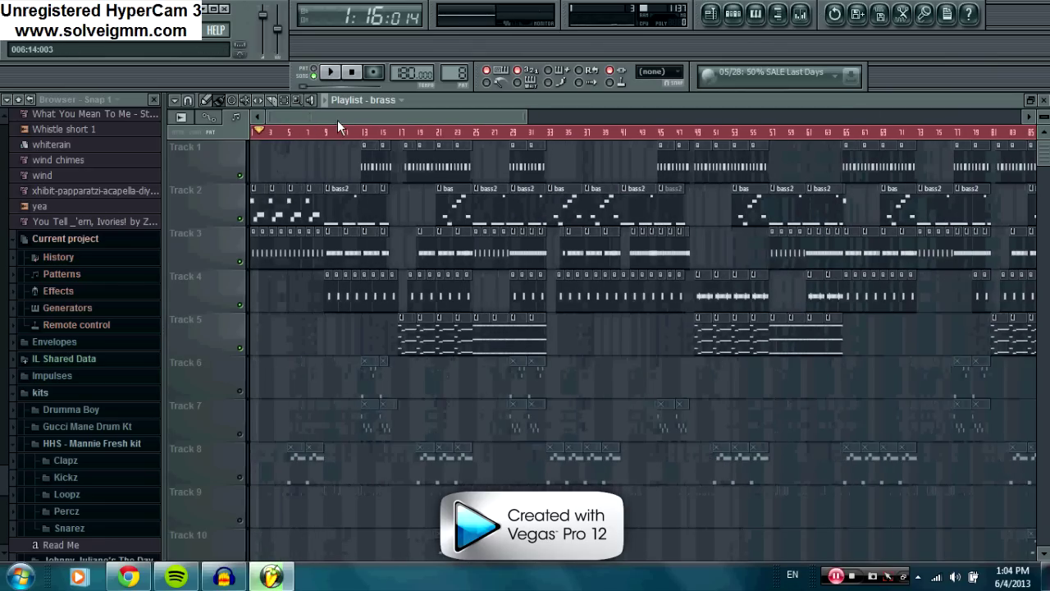
pyautogui.scroll(3, 324, 140)
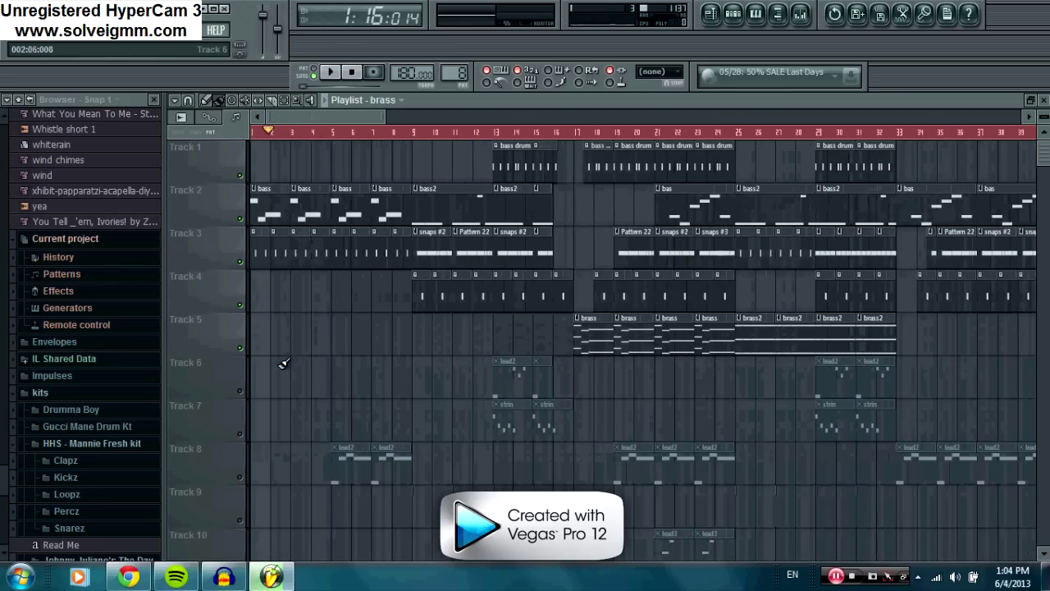
pyautogui.click(239, 390)
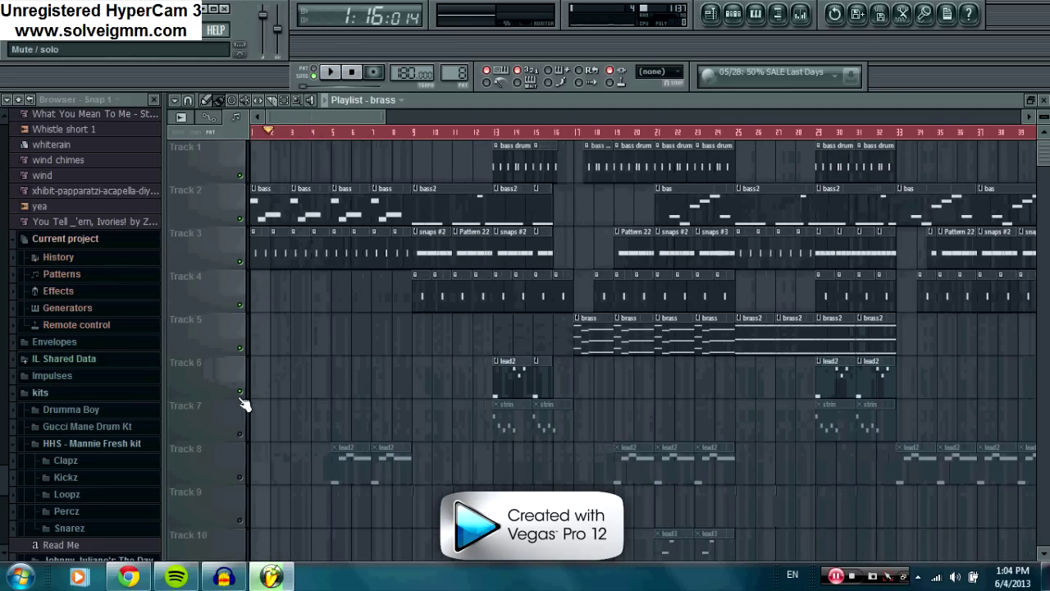
pyautogui.click(239, 434)
pyautogui.click(239, 477)
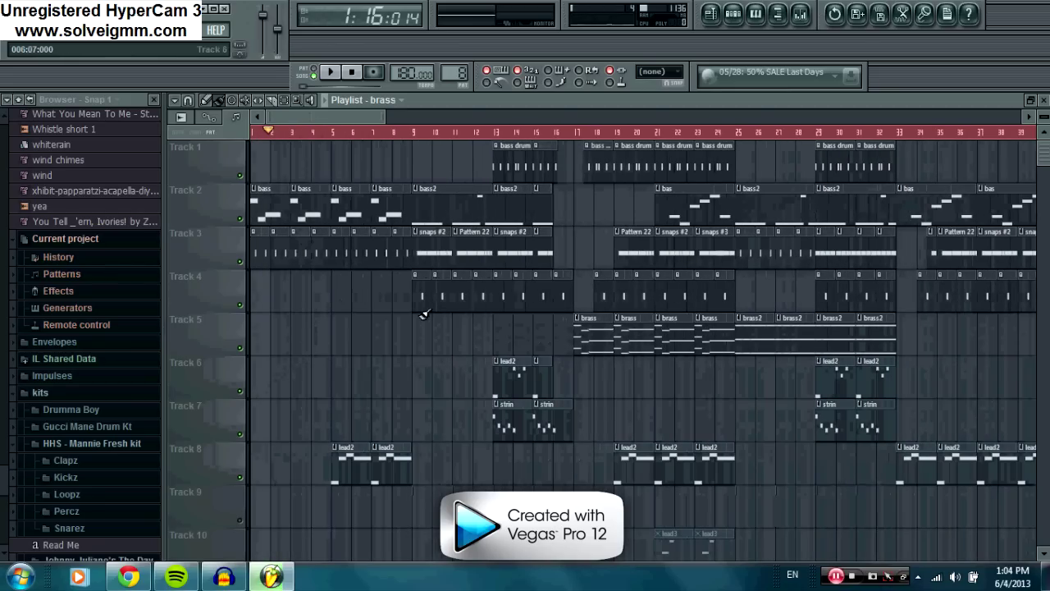
# Play the arrangement from bar 13 and mute Track 6 during playback
pyautogui.click(495, 133)
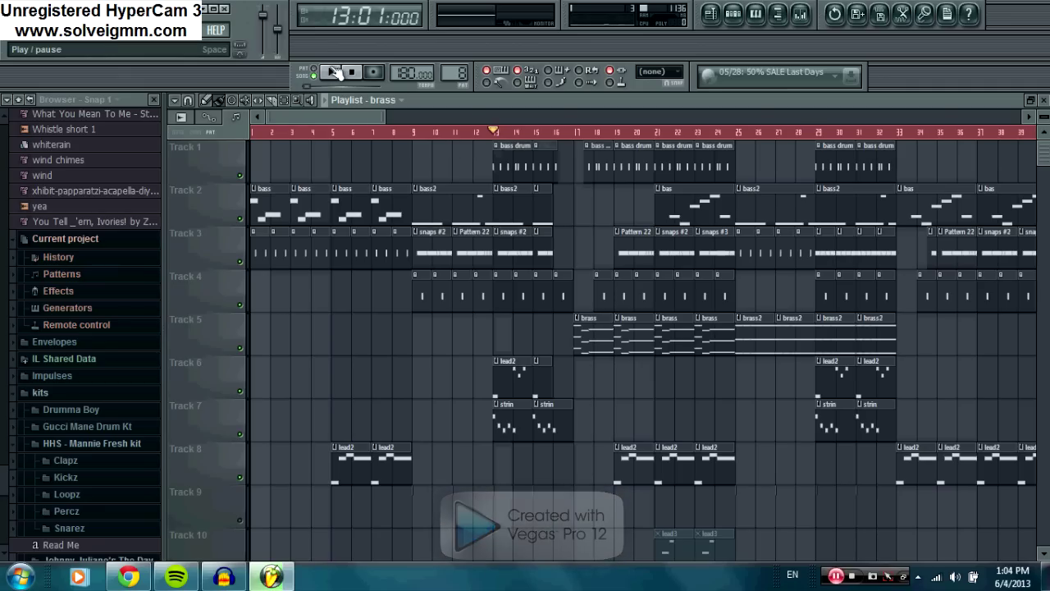
pyautogui.click(333, 72)
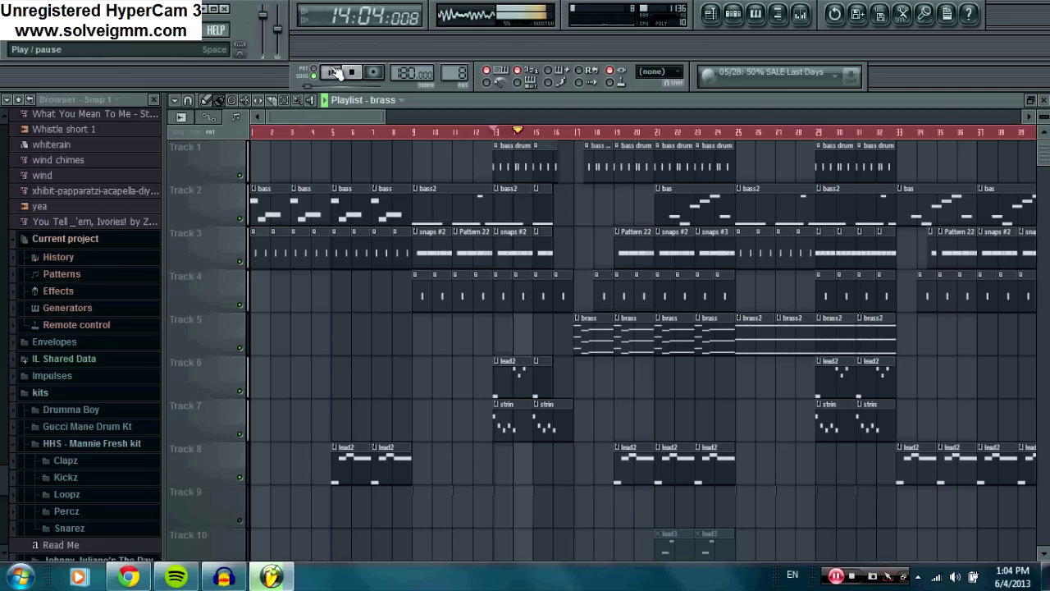
pyautogui.click(239, 391)
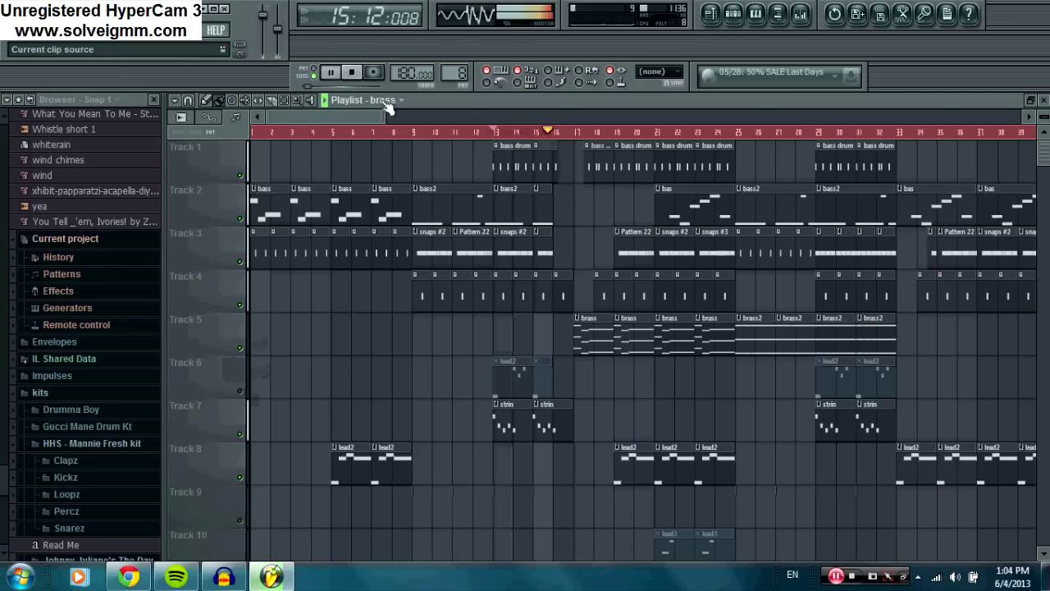
# Replay the arrangement from bar 4 while looking over the tracks, and check the Audacity recording before returning to FL Studio
pyautogui.click(329, 134)
pyautogui.click(314, 134)
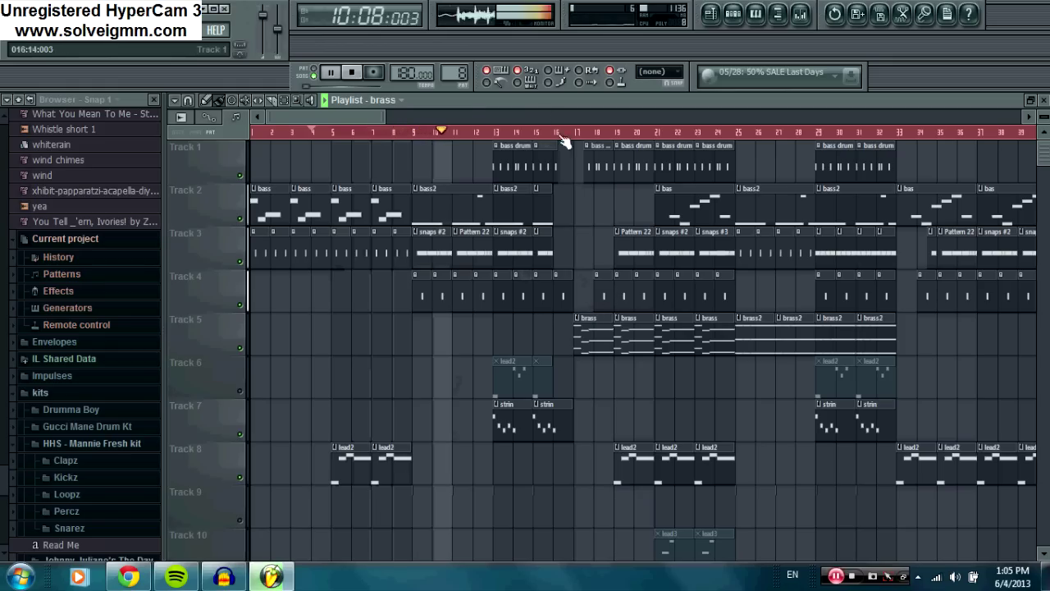
pyautogui.scroll(-3, 555, 133)
pyautogui.scroll(-3, 443, 206)
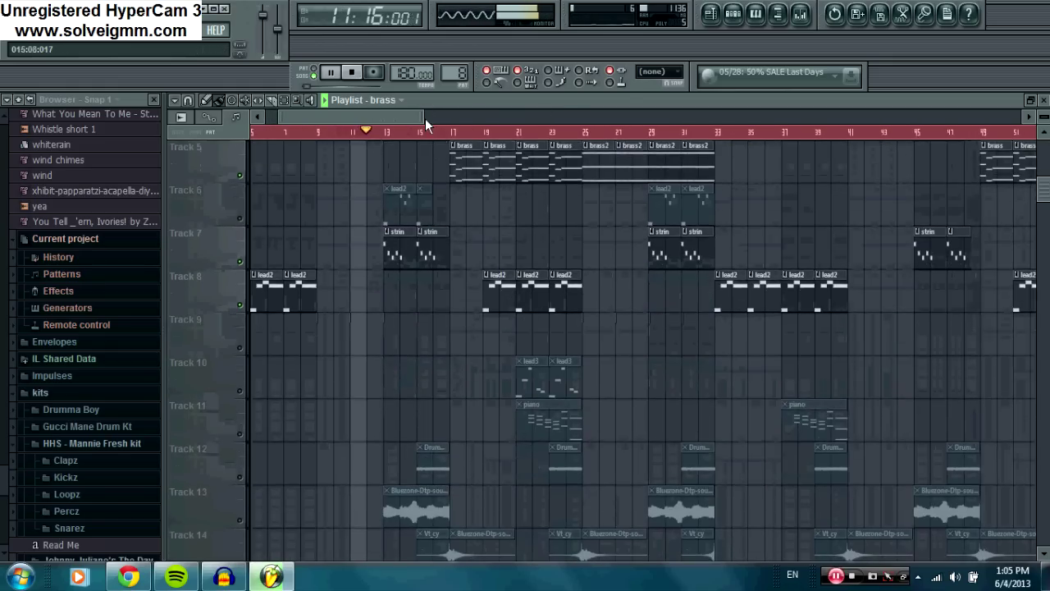
pyautogui.scroll(-2, 439, 136)
pyautogui.scroll(3, 460, 205)
pyautogui.scroll(-4, 583, 301)
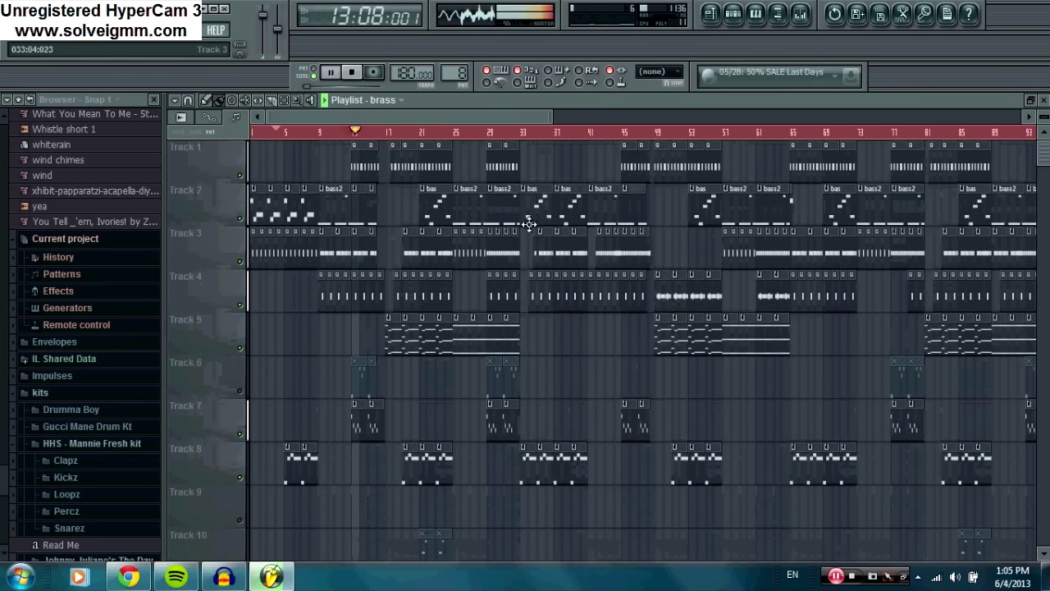
pyautogui.scroll(5, 566, 292)
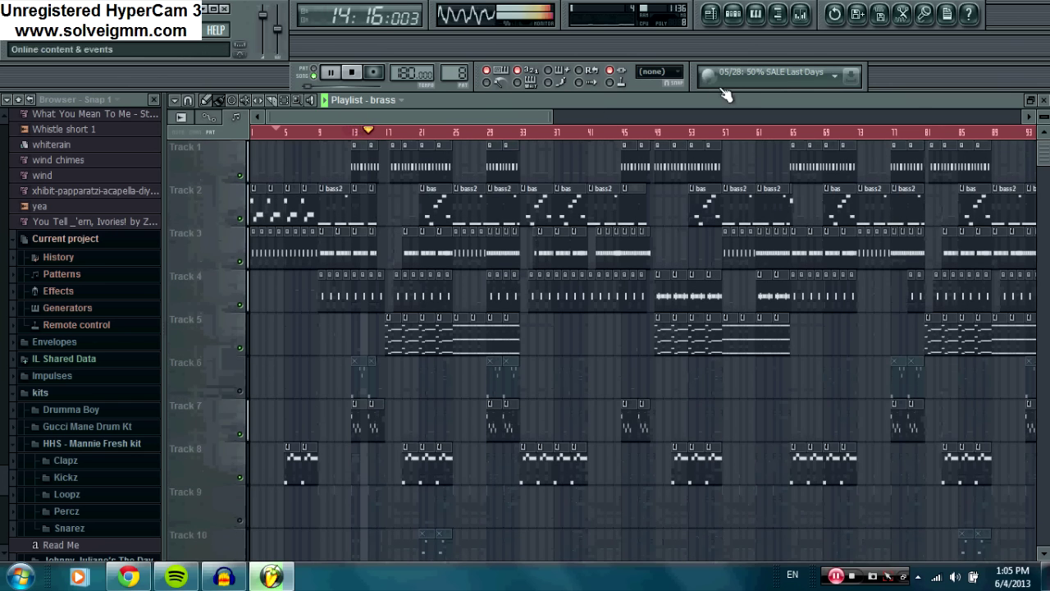
pyautogui.hotkey('alt', 'Tab')
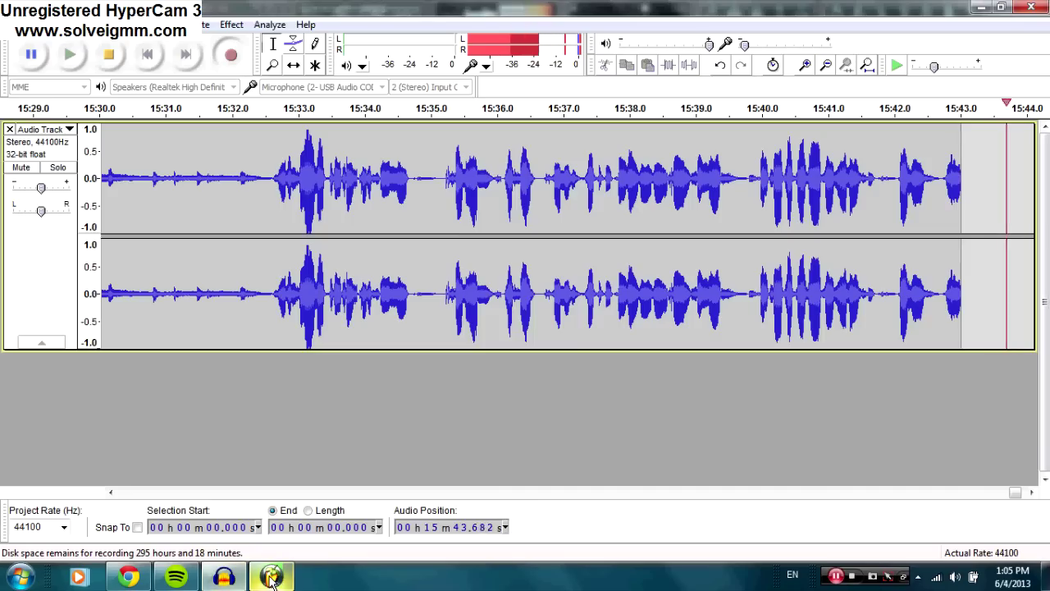
pyautogui.hotkey('alt', 'Tab')
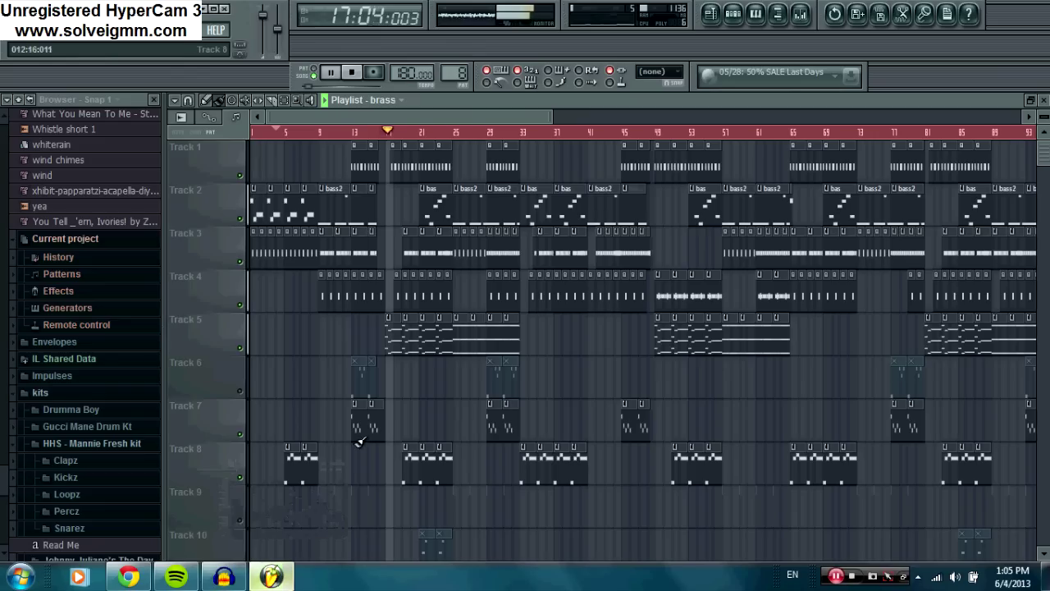
# Open the lead2 pattern from Track 8, examine the reFX Nexus #3 preset in its library, and return to the playlist
pyautogui.doubleClick(443, 466)
pyautogui.click(474, 239)
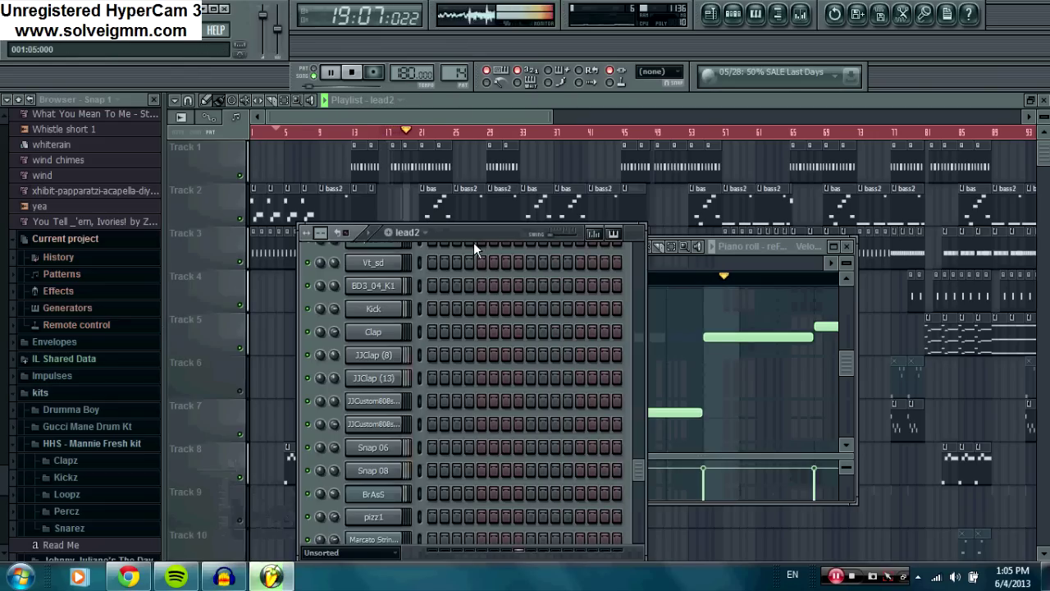
pyautogui.scroll(-9, 446, 393)
pyautogui.click(385, 377)
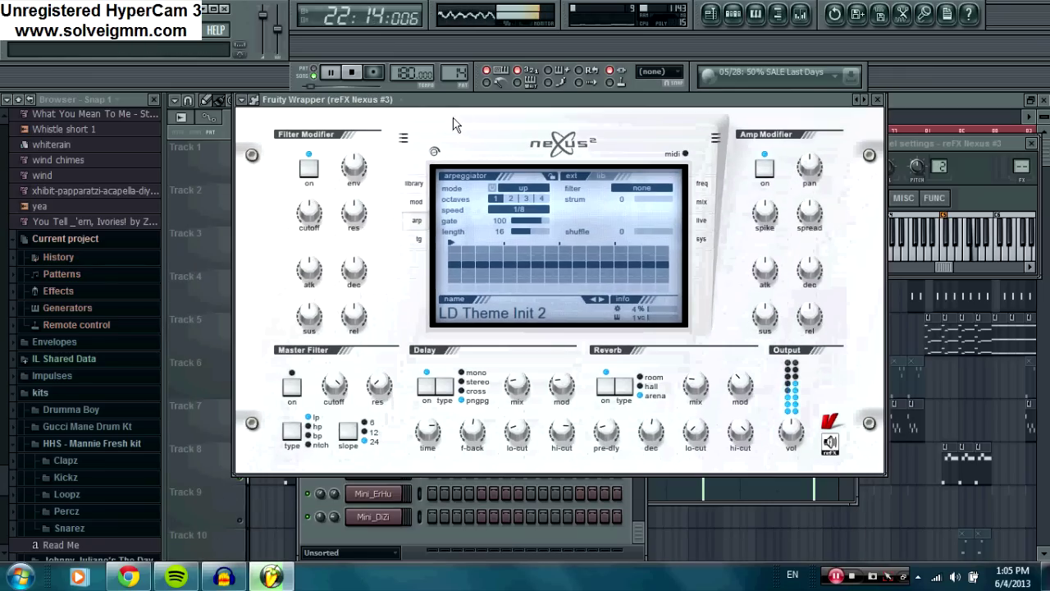
pyautogui.click(416, 188)
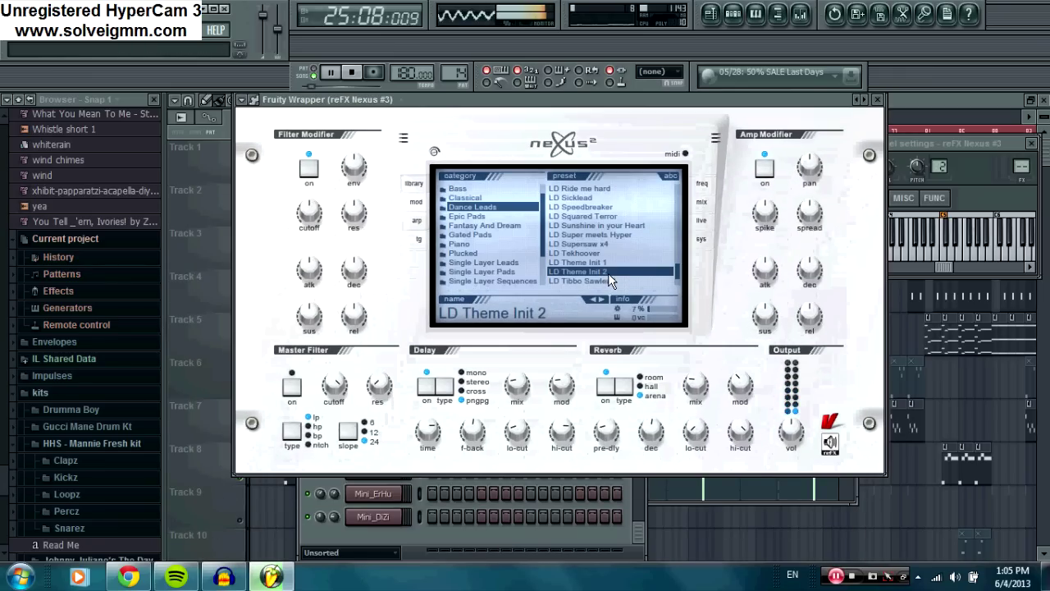
pyautogui.click(877, 100)
pyautogui.click(450, 114)
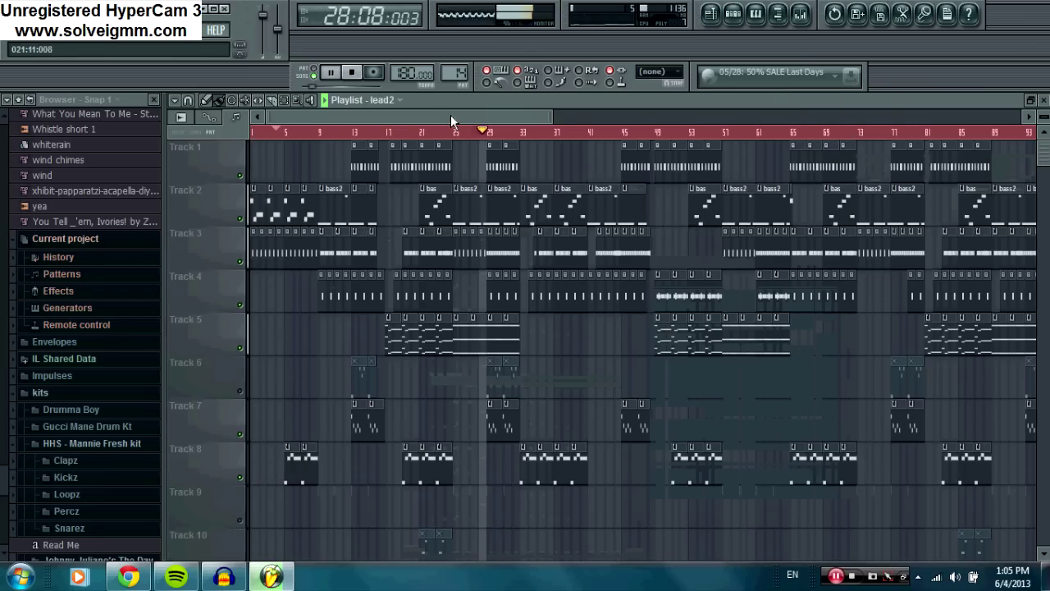
# Replay the arrangement from bar 5, bar 7 and bar 10 to hear how the Track 8 lead fits in
pyautogui.scroll(-3, 460, 398)
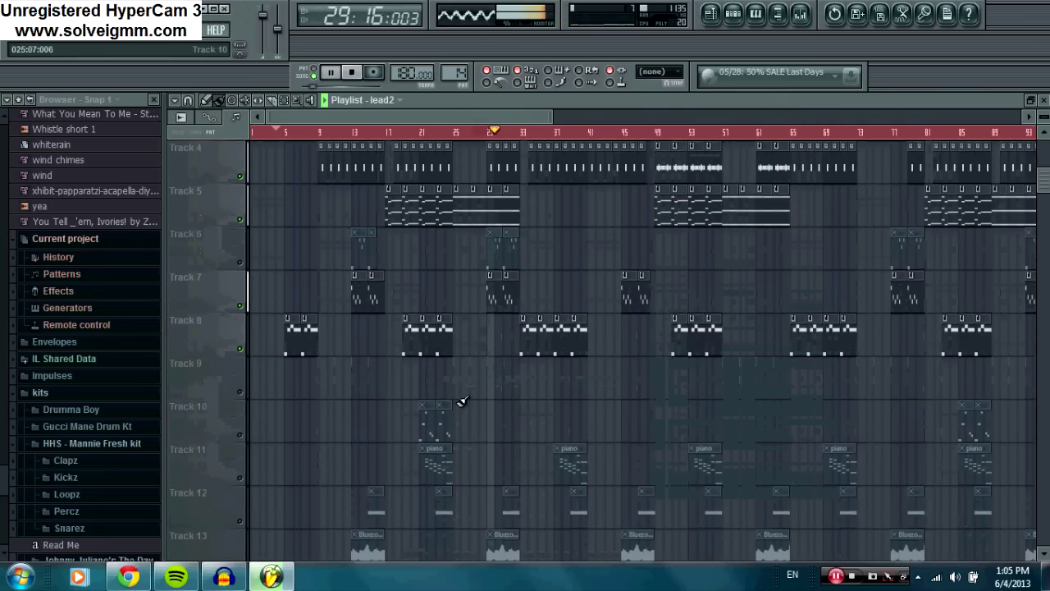
pyautogui.click(289, 132)
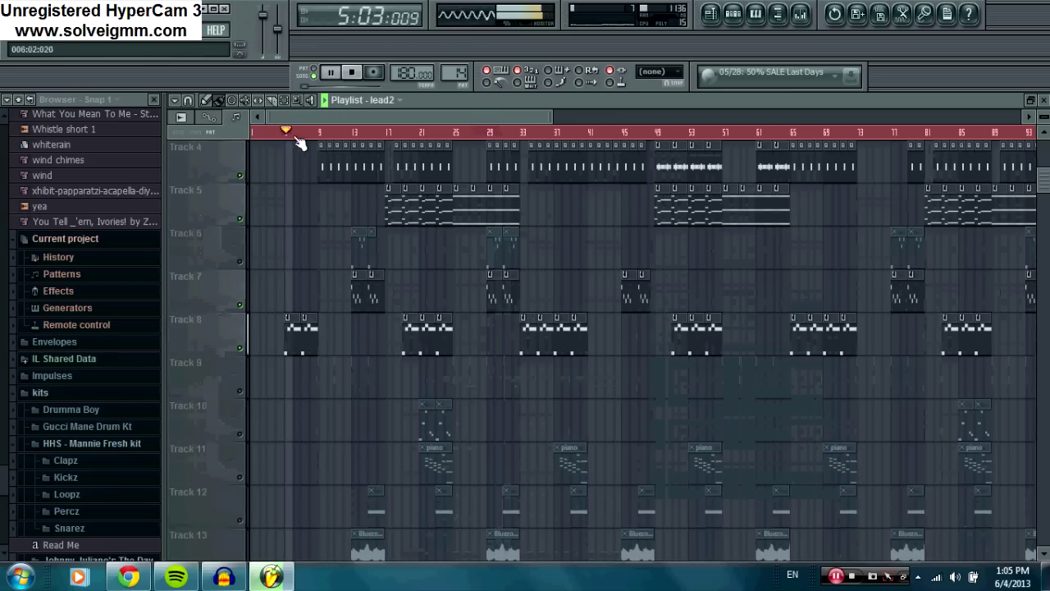
pyautogui.click(302, 134)
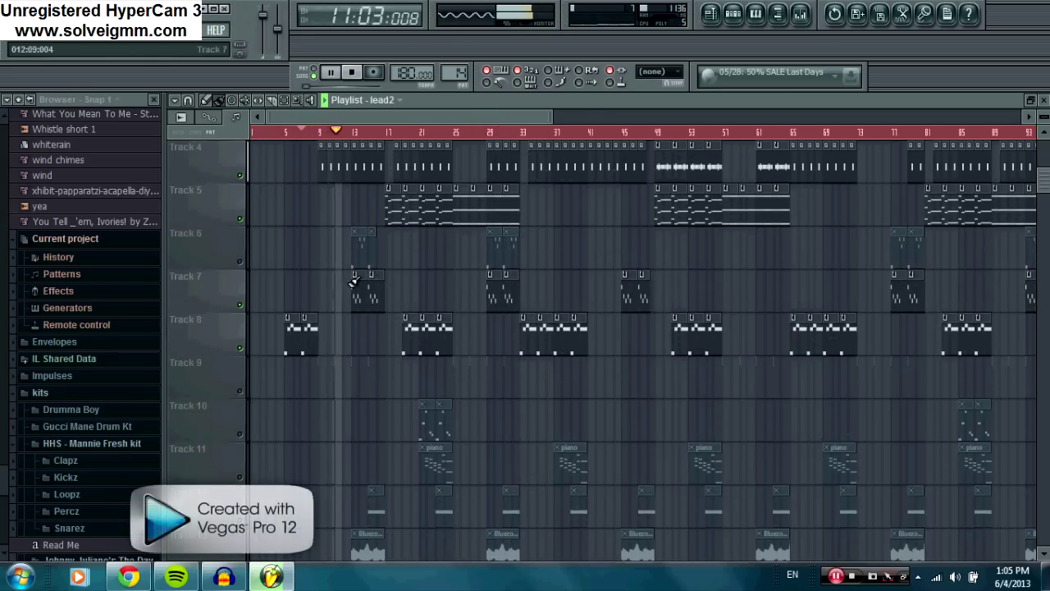
pyautogui.scroll(3, 352, 286)
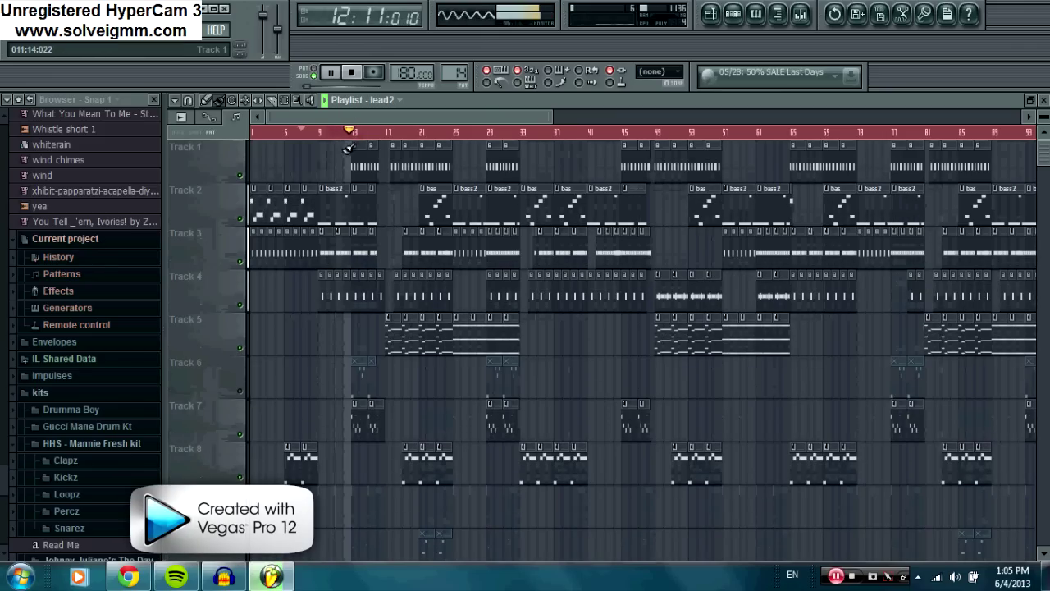
pyautogui.click(328, 134)
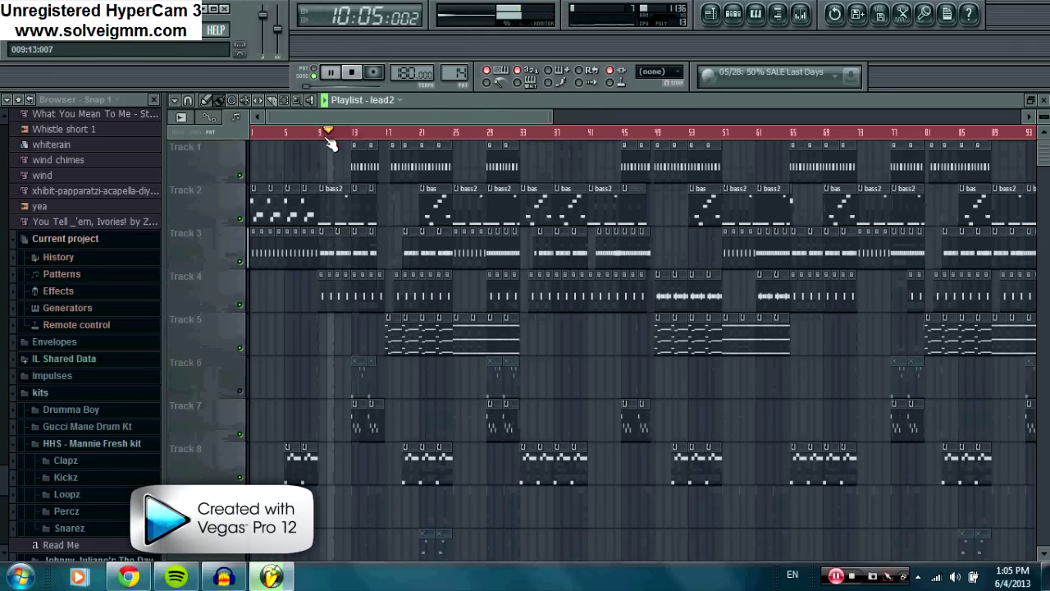
pyautogui.scroll(-2, 355, 210)
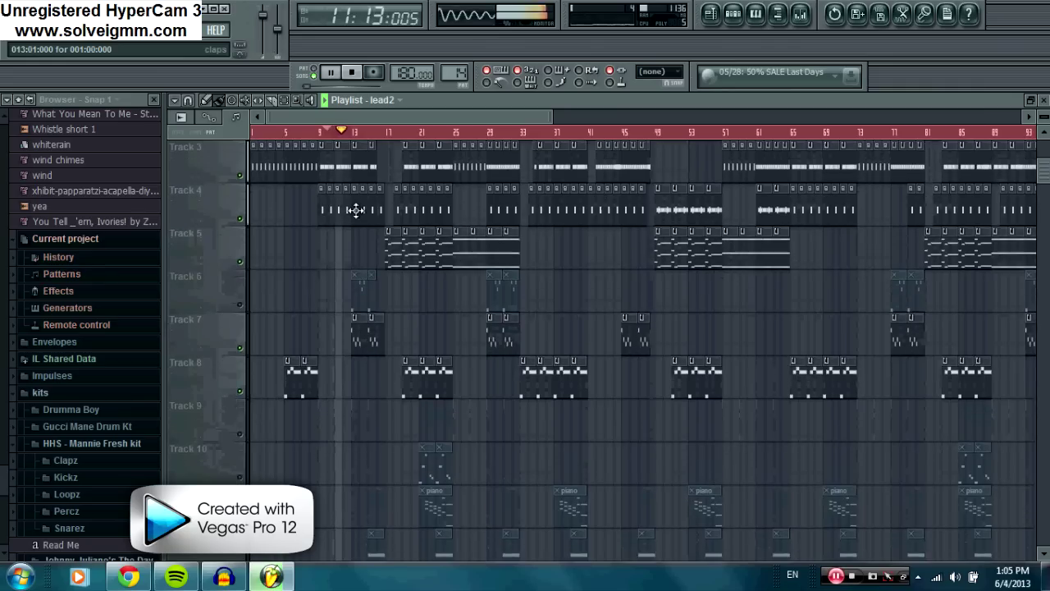
pyautogui.scroll(1, 498, 235)
# Play the arrangement from bar 27 and again from bar 8 while looking over the muted tracks from Track 9 down
pyautogui.click(471, 136)
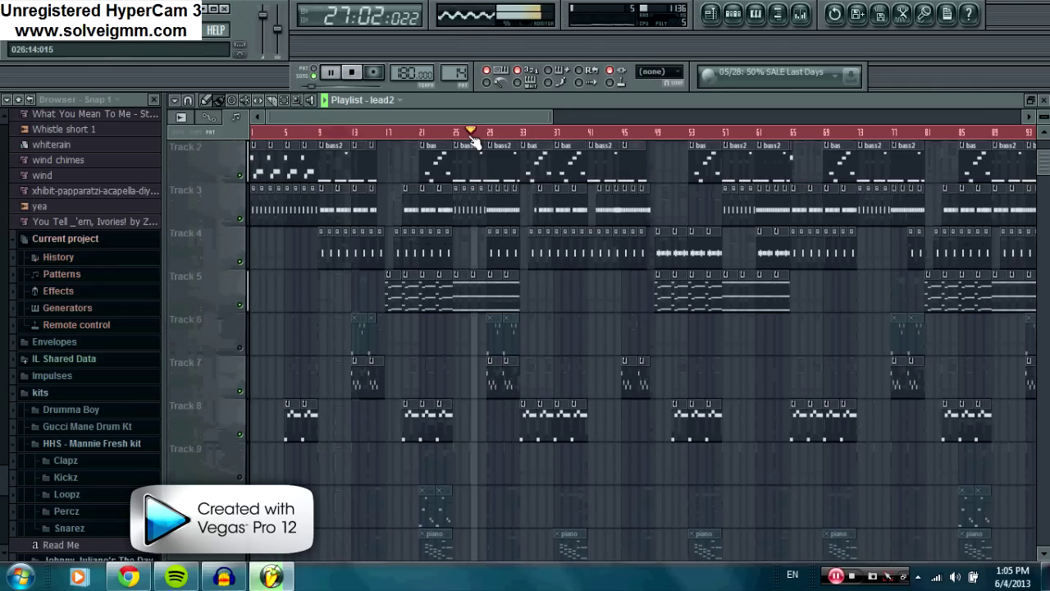
pyautogui.click(322, 134)
pyautogui.click(310, 133)
pyautogui.scroll(-1, 310, 167)
pyautogui.scroll(-3, 324, 246)
pyautogui.scroll(-2, 323, 344)
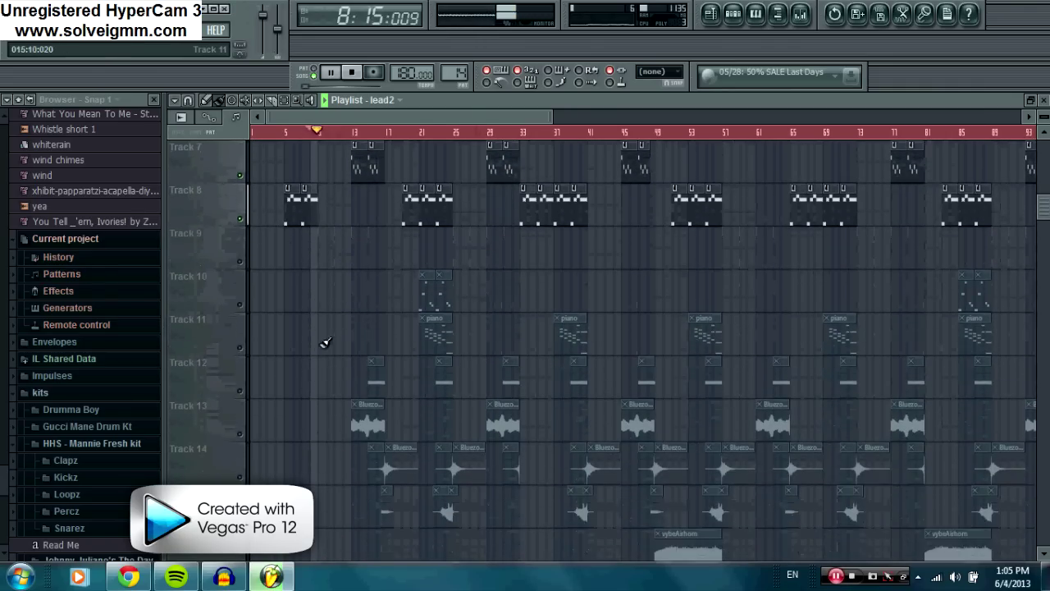
pyautogui.scroll(2, 386, 311)
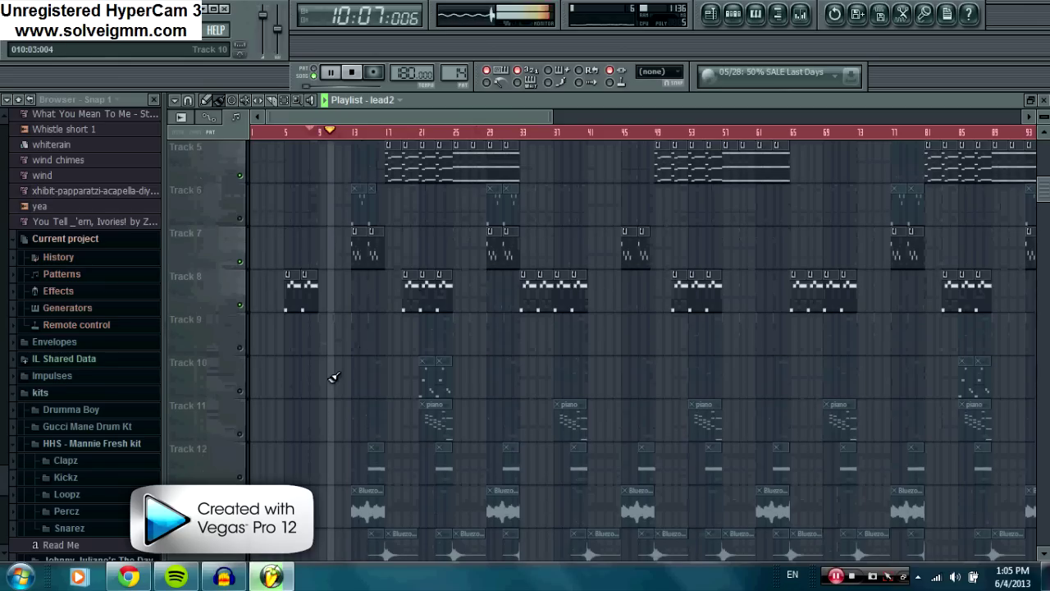
pyautogui.scroll(-5, 386, 328)
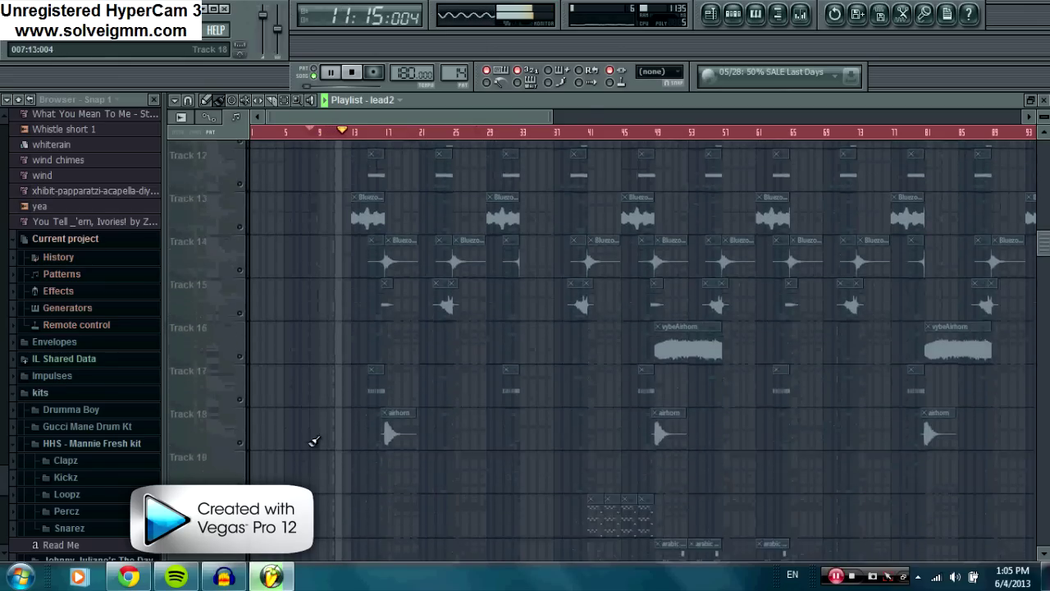
# Unmute the piano on Track 11, leave Track 10 muted, and play the arrangement from bar 22
pyautogui.scroll(5, 312, 410)
pyautogui.scroll(1, 310, 348)
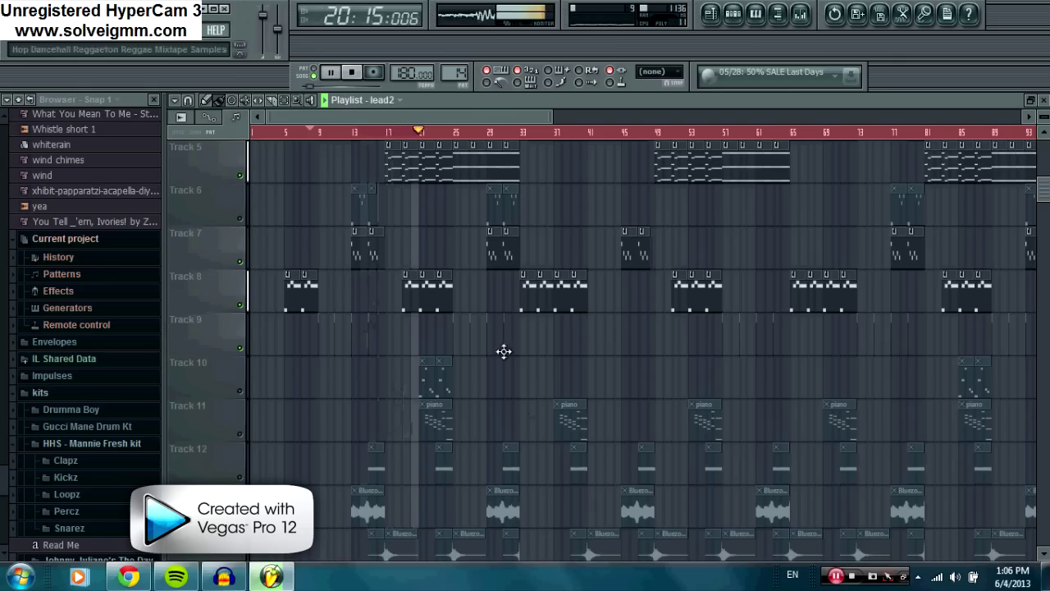
pyautogui.scroll(-2, 443, 379)
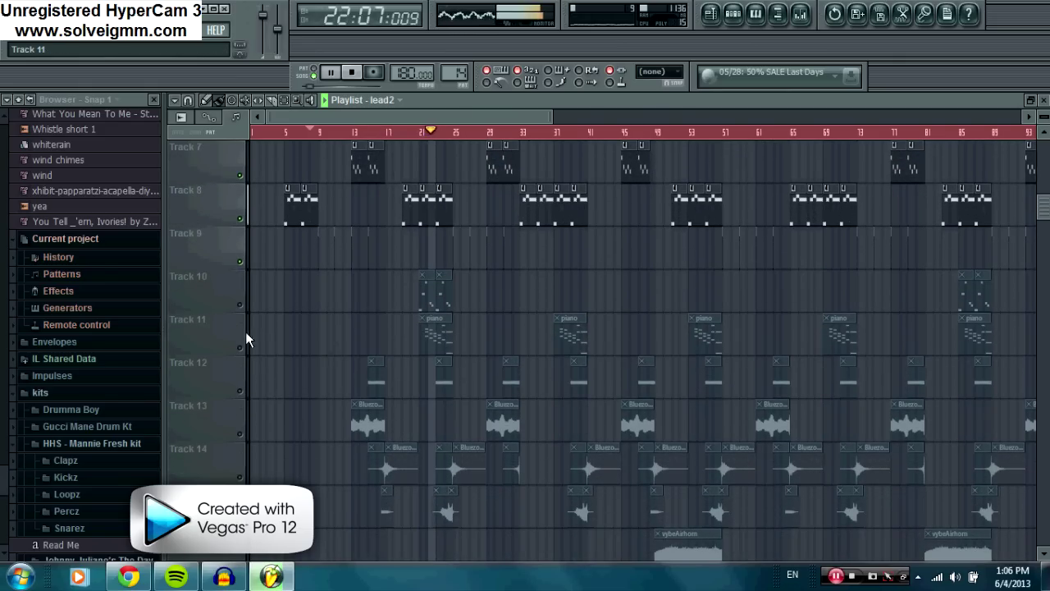
pyautogui.scroll(4, 682, 274)
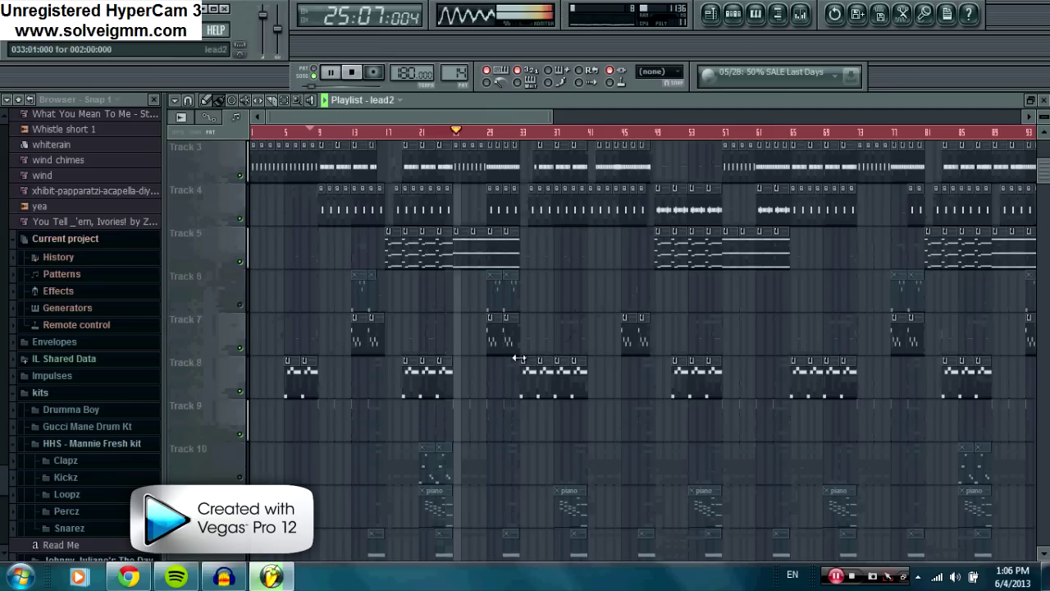
pyautogui.scroll(-3, 558, 336)
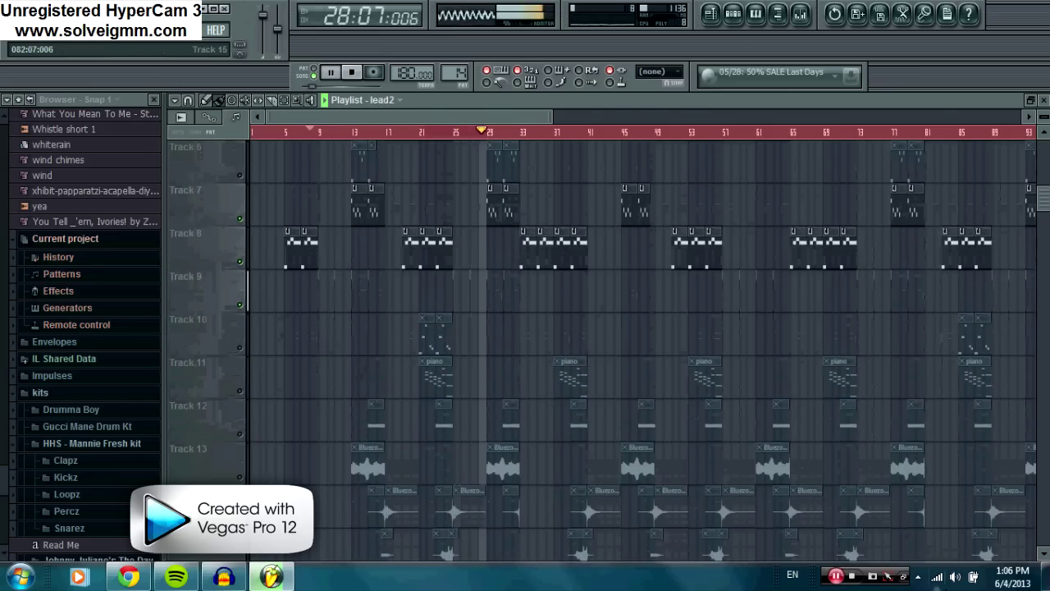
pyautogui.click(239, 347)
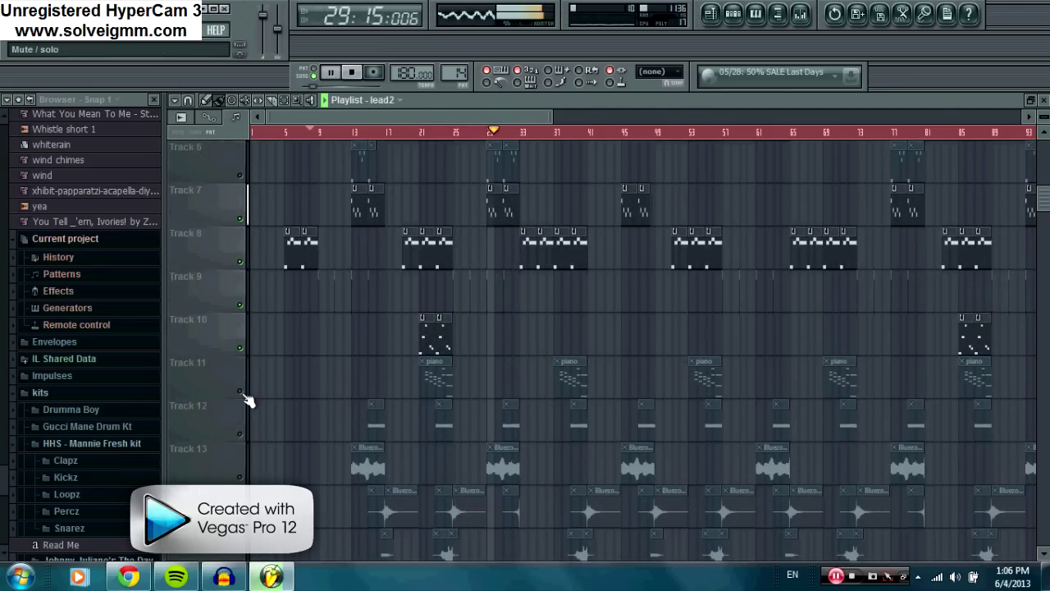
pyautogui.click(240, 391)
pyautogui.click(240, 347)
pyautogui.click(427, 132)
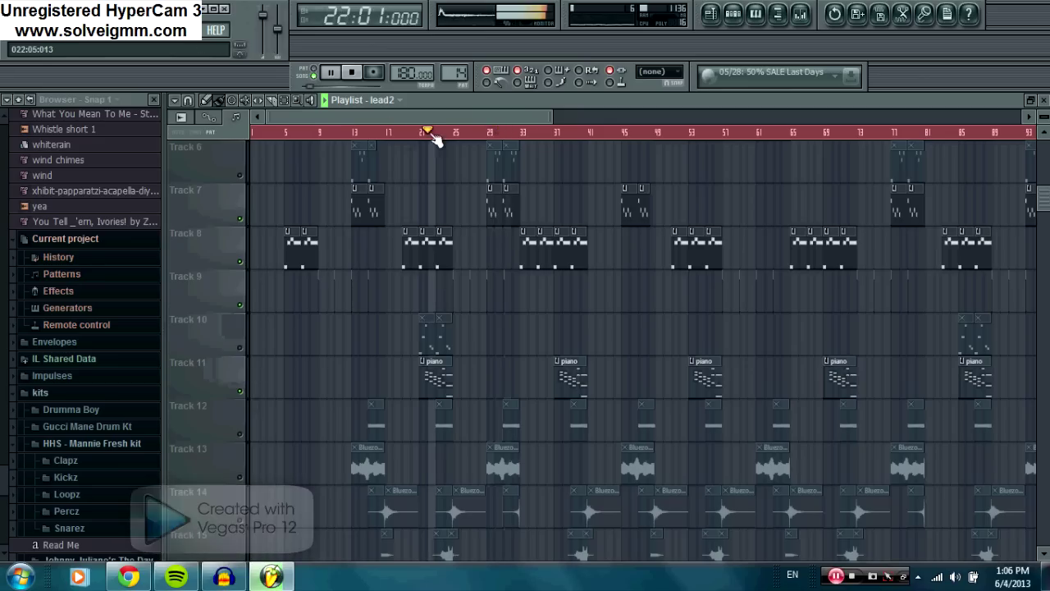
# Mute and unmute Track 11 to compare the mix without the piano, and replay the arrangement from bar 21
pyautogui.click(240, 390)
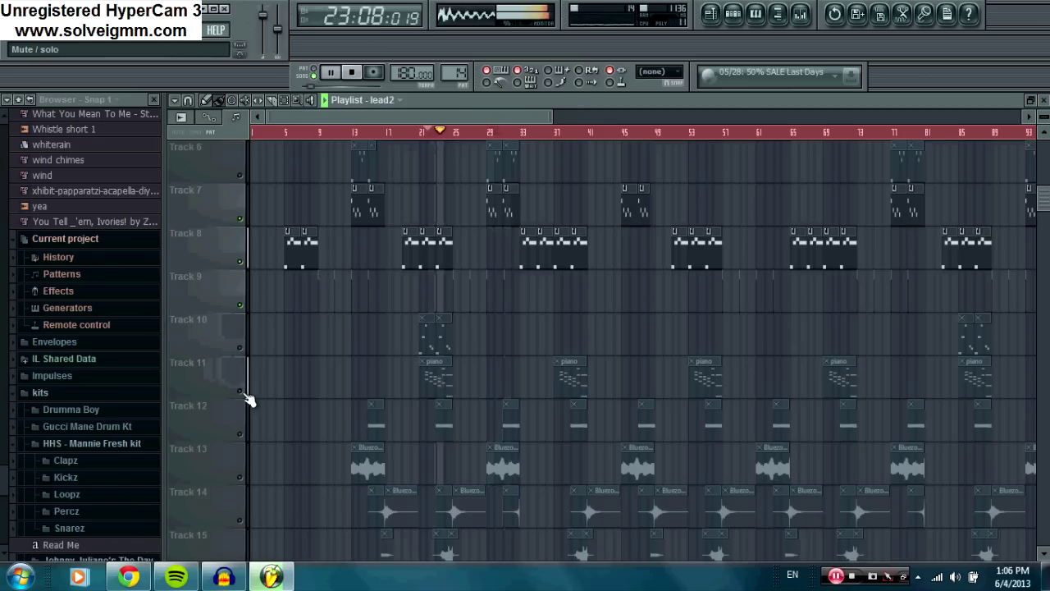
pyautogui.click(239, 390)
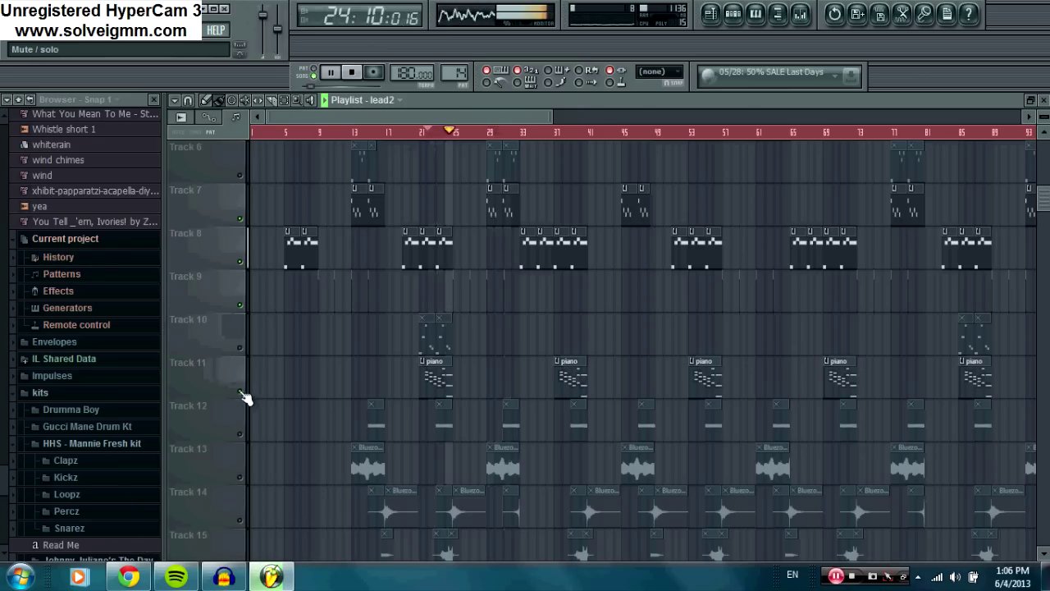
pyautogui.click(420, 133)
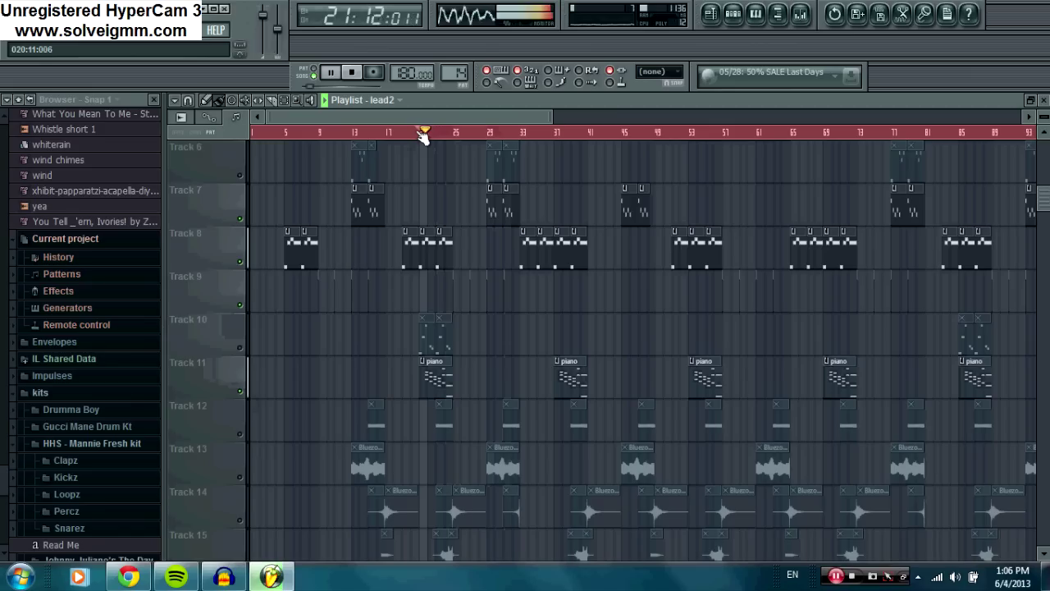
# Mute Tracks 8, 5, 4 and 3, replay the piano from bar 21 against the remaining tracks, and stop playback
pyautogui.scroll(5, 321, 293)
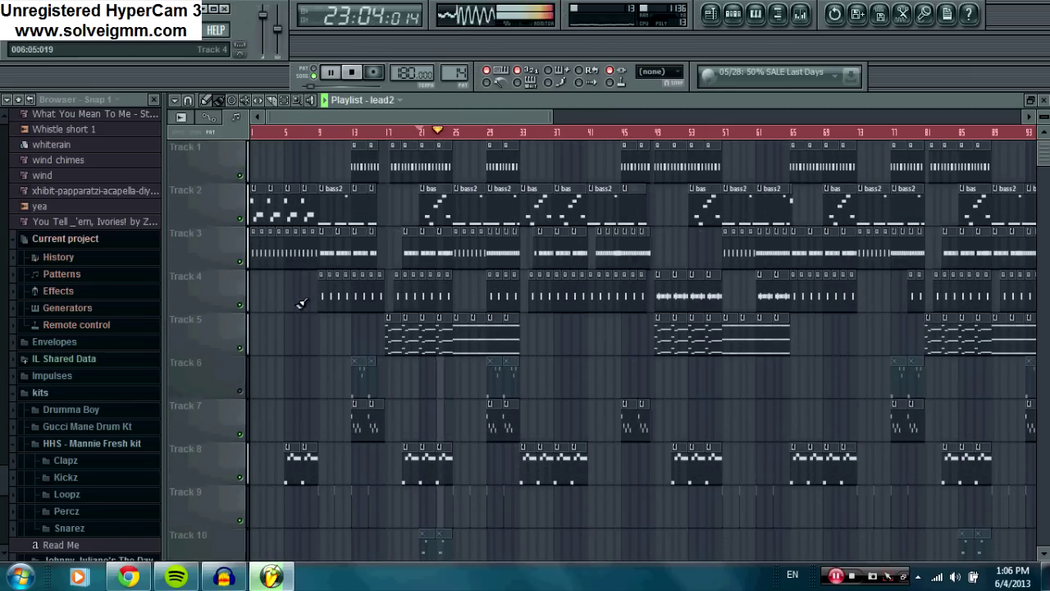
pyautogui.click(239, 475)
pyautogui.click(240, 346)
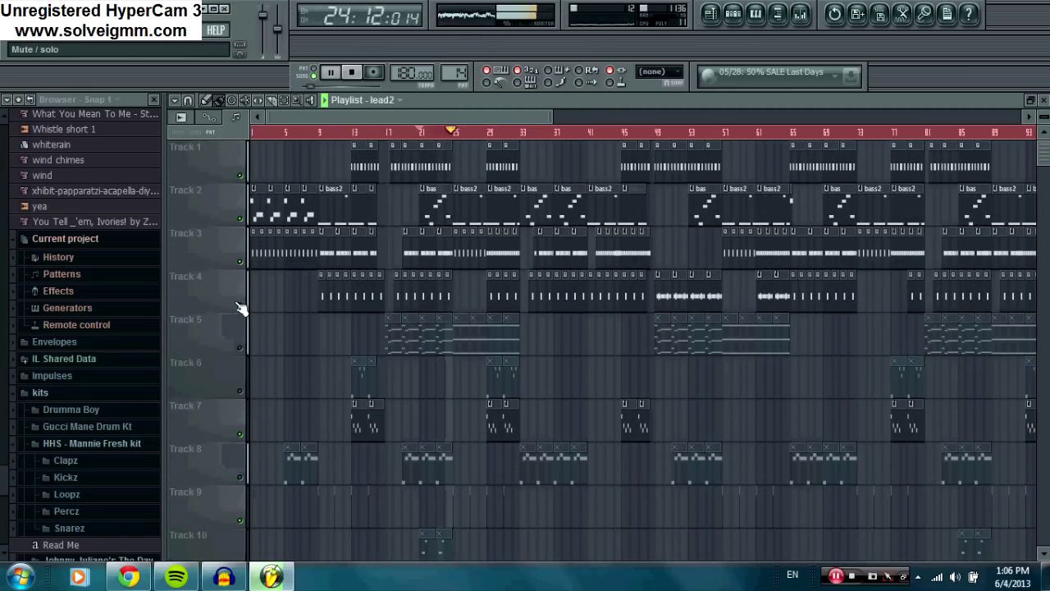
pyautogui.click(239, 303)
pyautogui.click(239, 260)
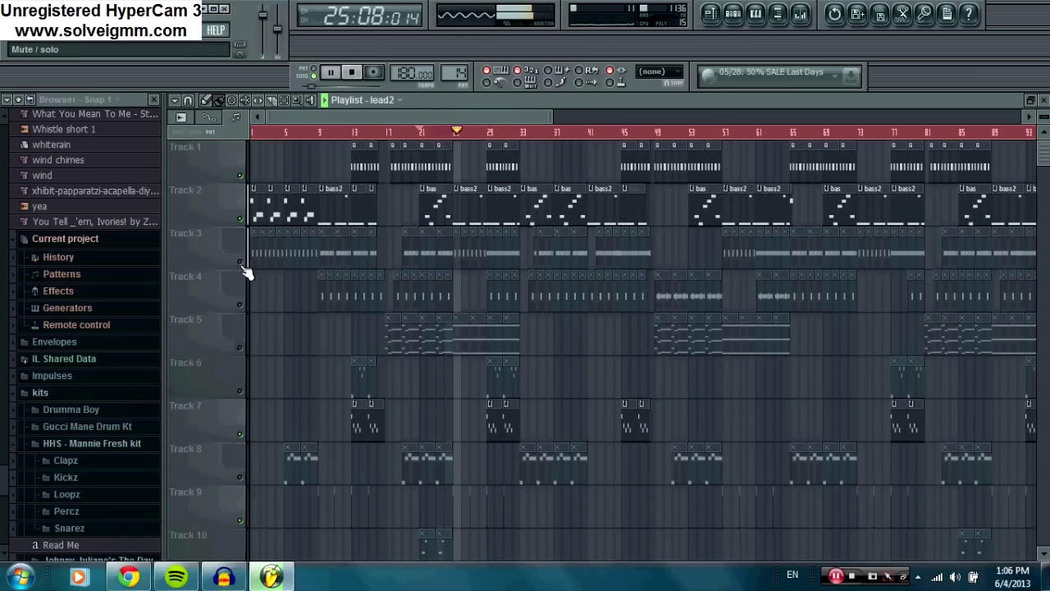
pyautogui.click(421, 133)
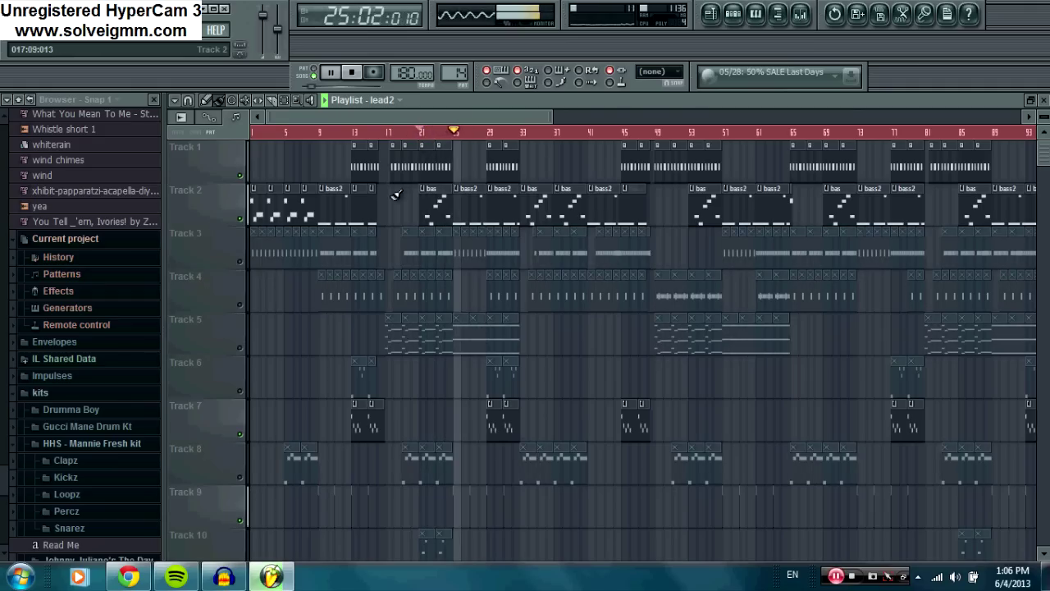
pyautogui.scroll(-3, 295, 303)
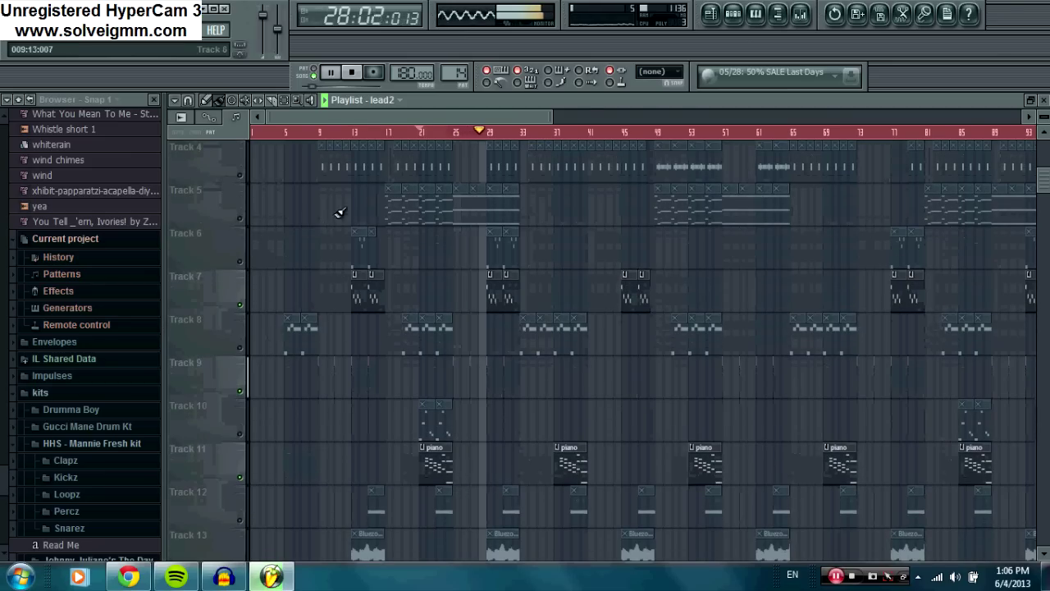
pyautogui.click(354, 73)
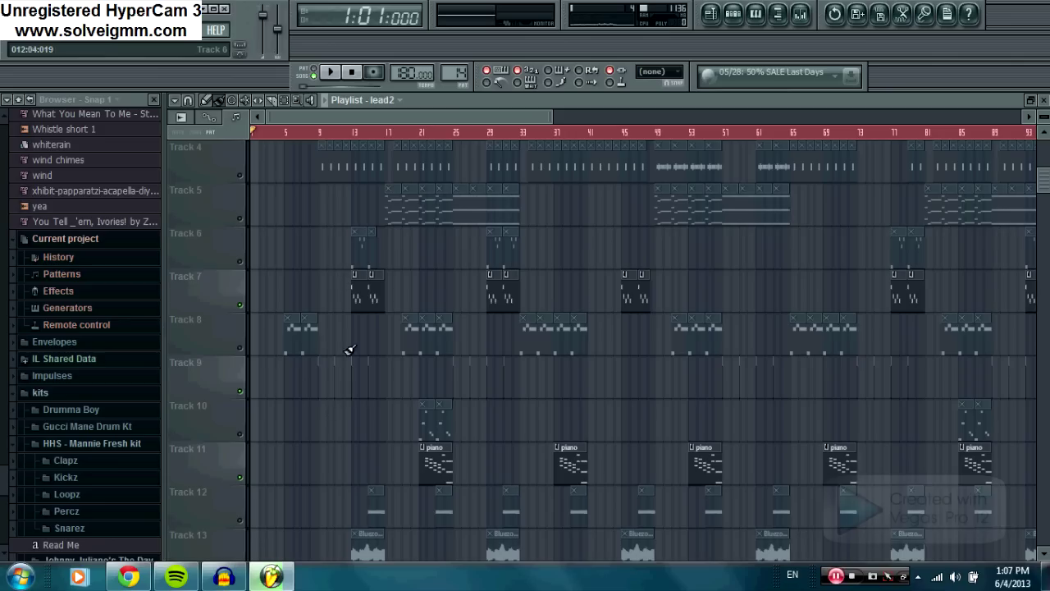
# Mute Track 11, unmute Track 10 to play its lead3 clips from bar 21, and mute Track 10 again before stopping
pyautogui.click(233, 431)
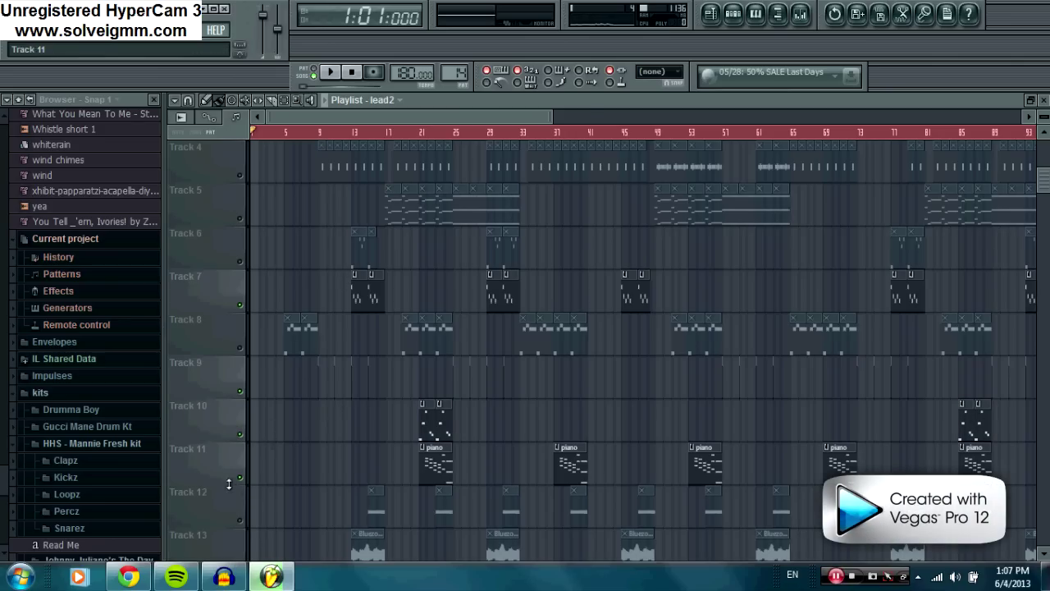
pyautogui.scroll(-4, 291, 443)
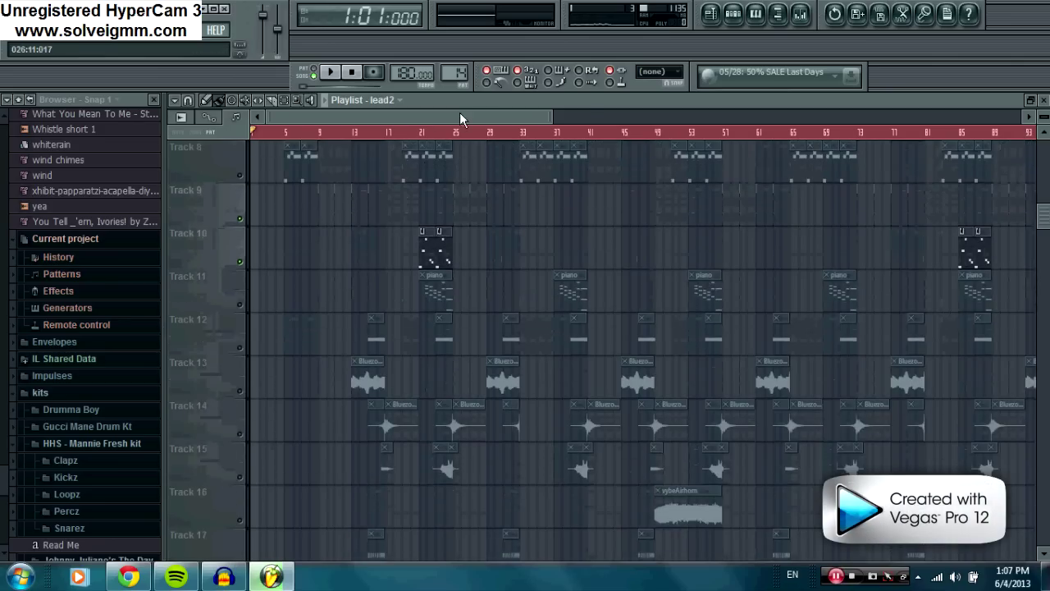
pyautogui.click(422, 133)
pyautogui.scroll(3, 427, 135)
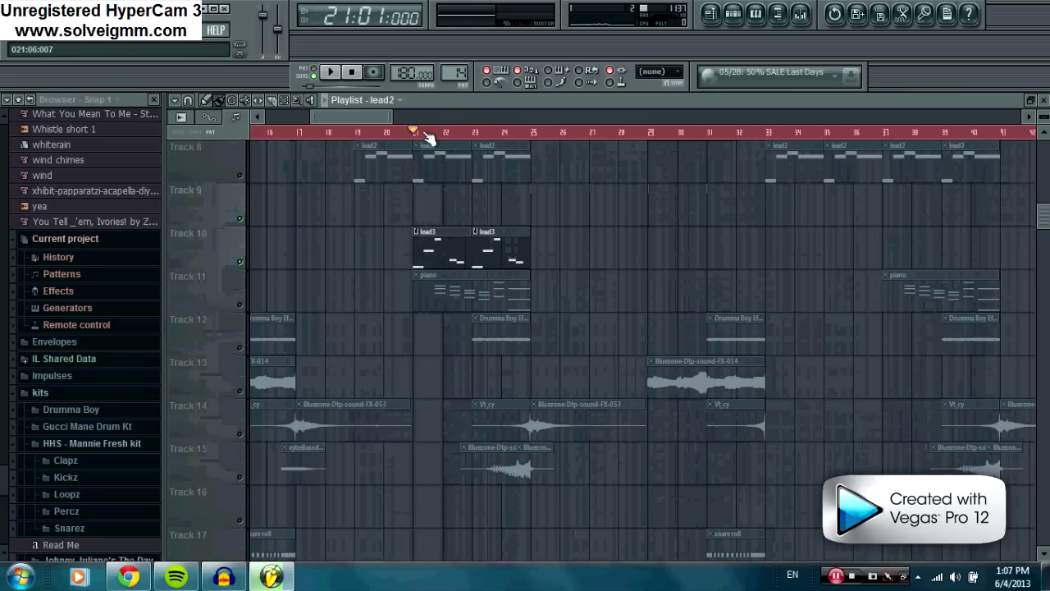
pyautogui.click(333, 73)
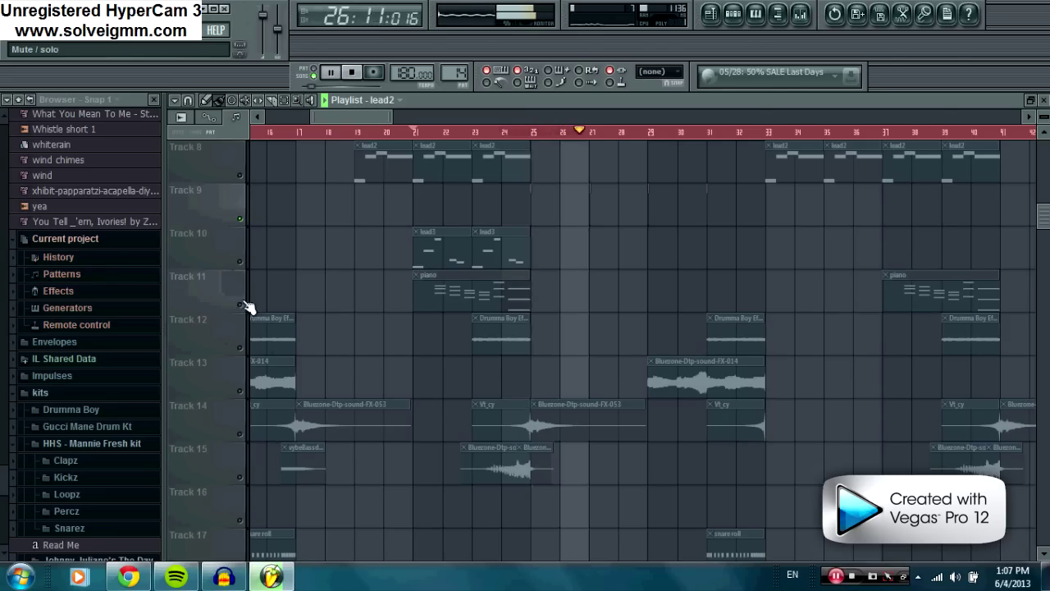
pyautogui.click(351, 72)
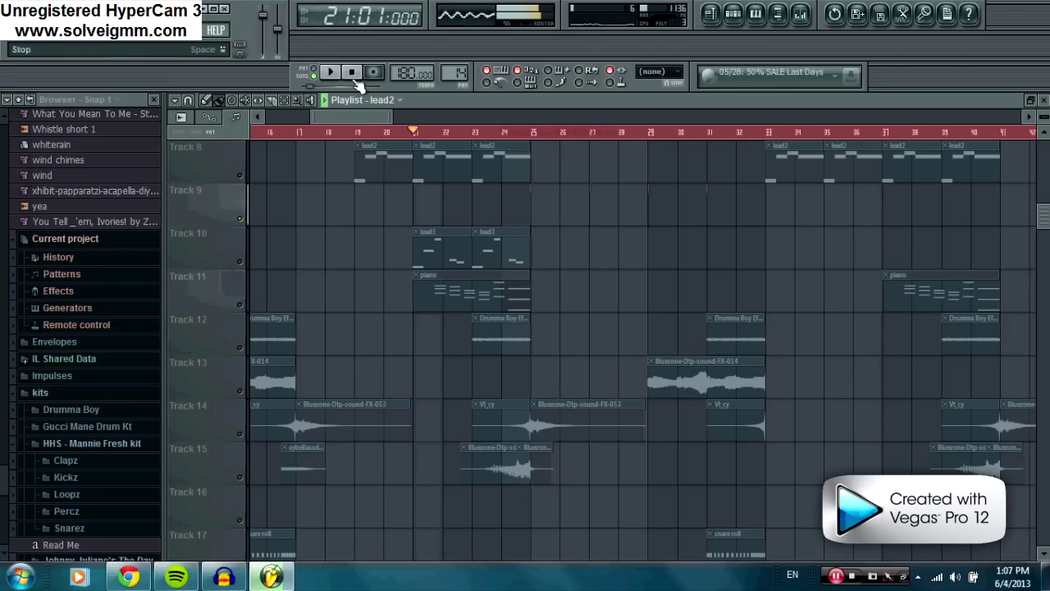
# Unmute the Drumma Boy effect on Track 12 and the Bluezone sound FX on Track 13
pyautogui.scroll(-2, 344, 133)
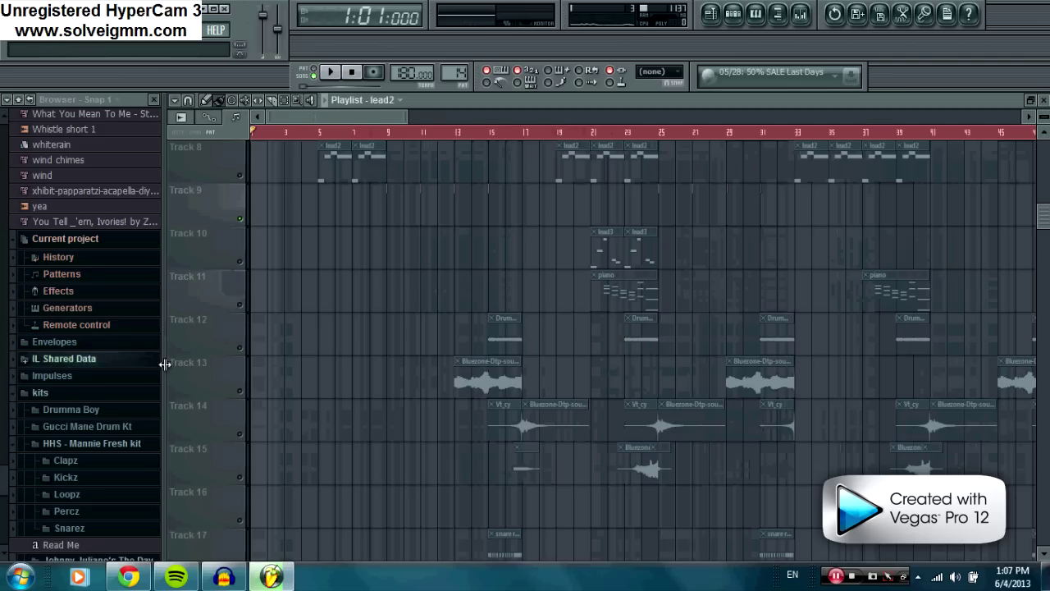
pyautogui.click(240, 348)
pyautogui.click(239, 389)
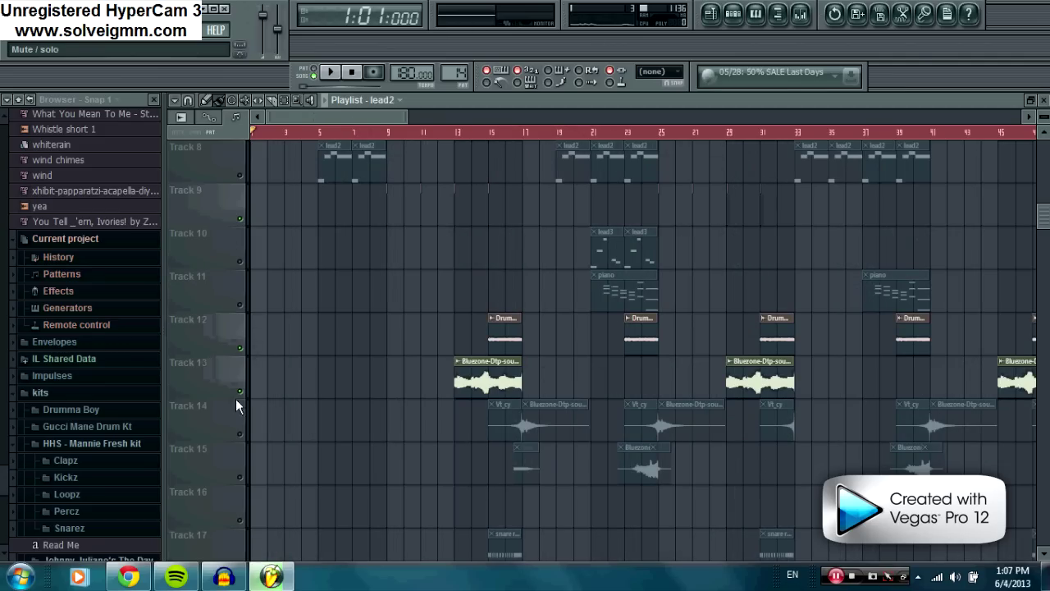
pyautogui.click(128, 577)
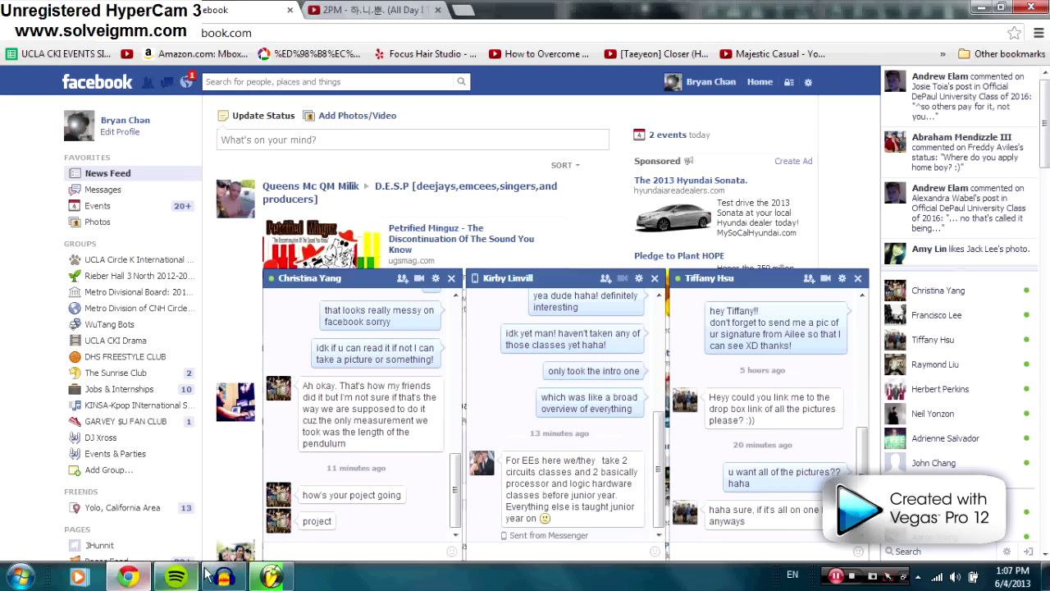
pyautogui.rightClick(240, 581)
pyautogui.click(271, 577)
pyautogui.moveTo(272, 536)
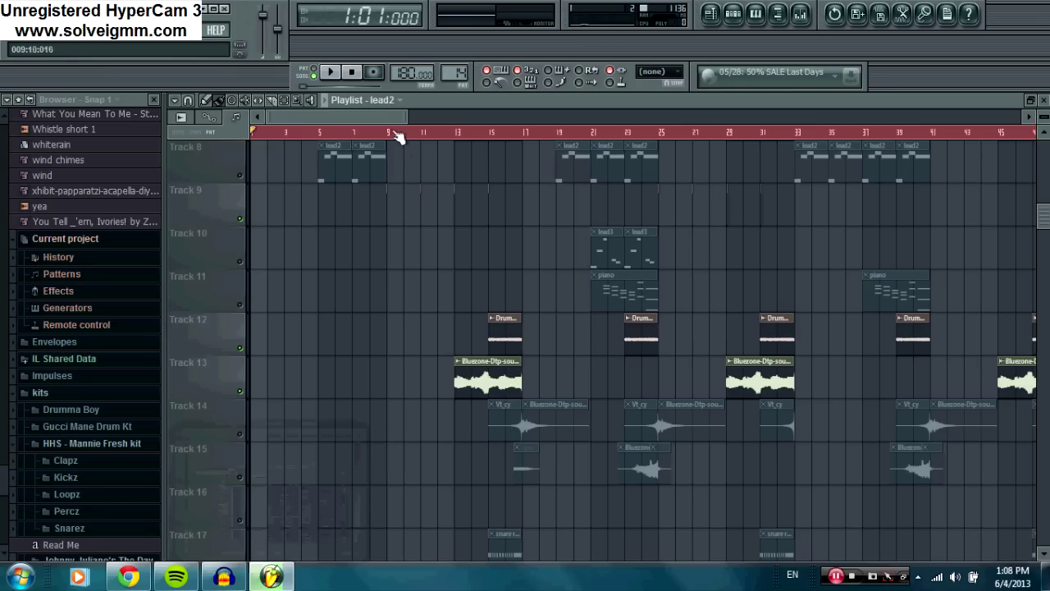
# Examine how the sound effects on Tracks 12 and 13 line up with the drum, bass, brass, string and lead clips above them
pyautogui.scroll(7, 388, 238)
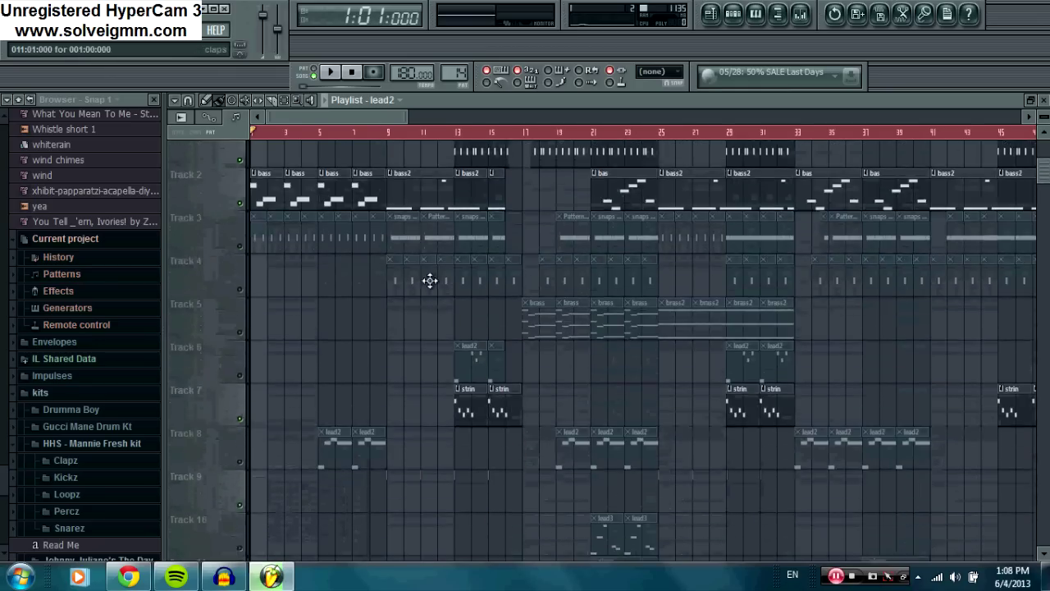
pyautogui.scroll(-6, 431, 296)
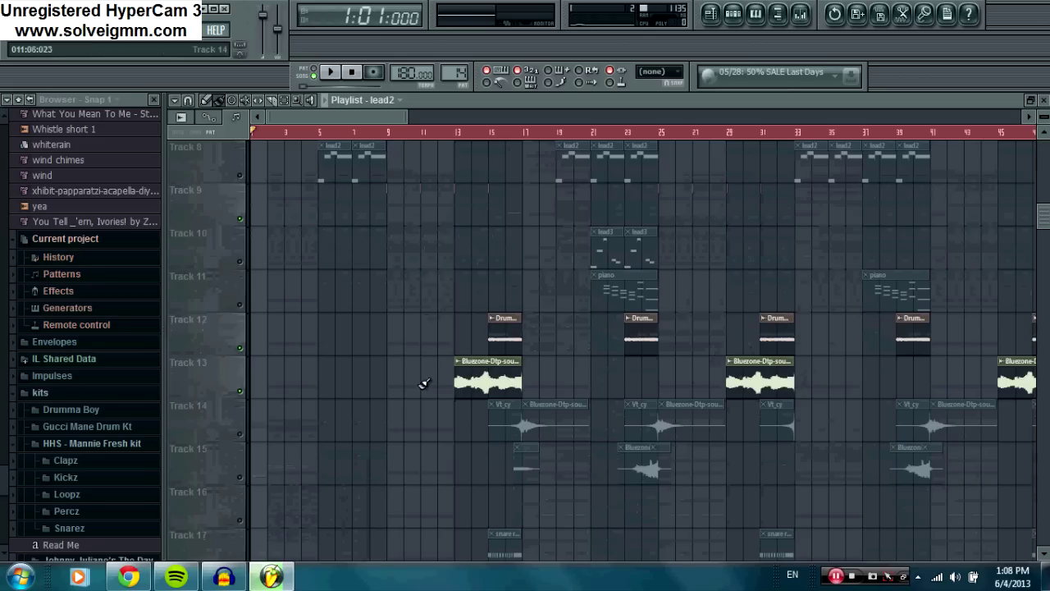
pyautogui.scroll(3, 605, 293)
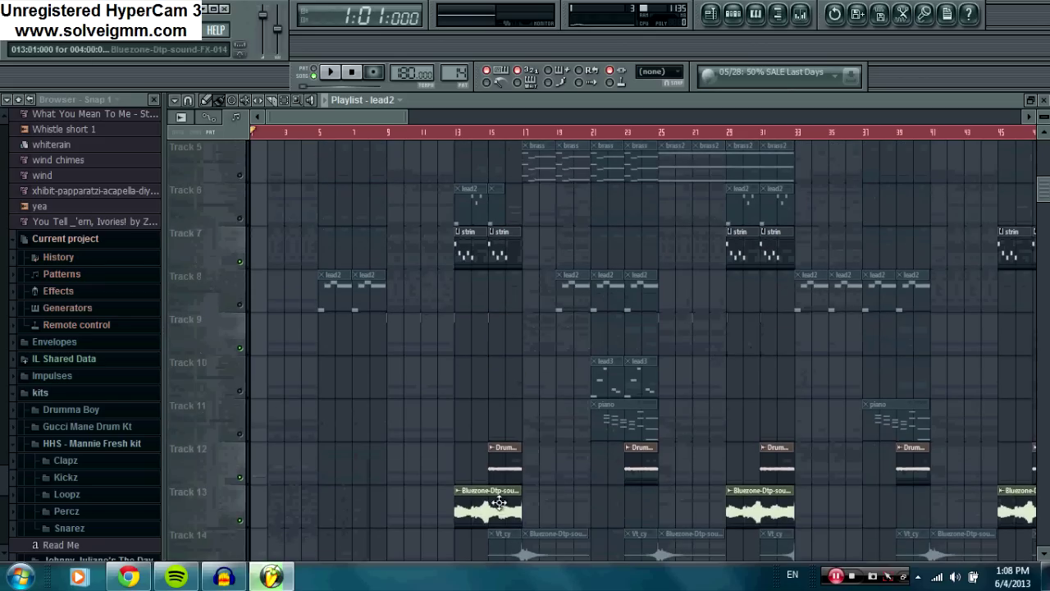
pyautogui.scroll(4, 586, 265)
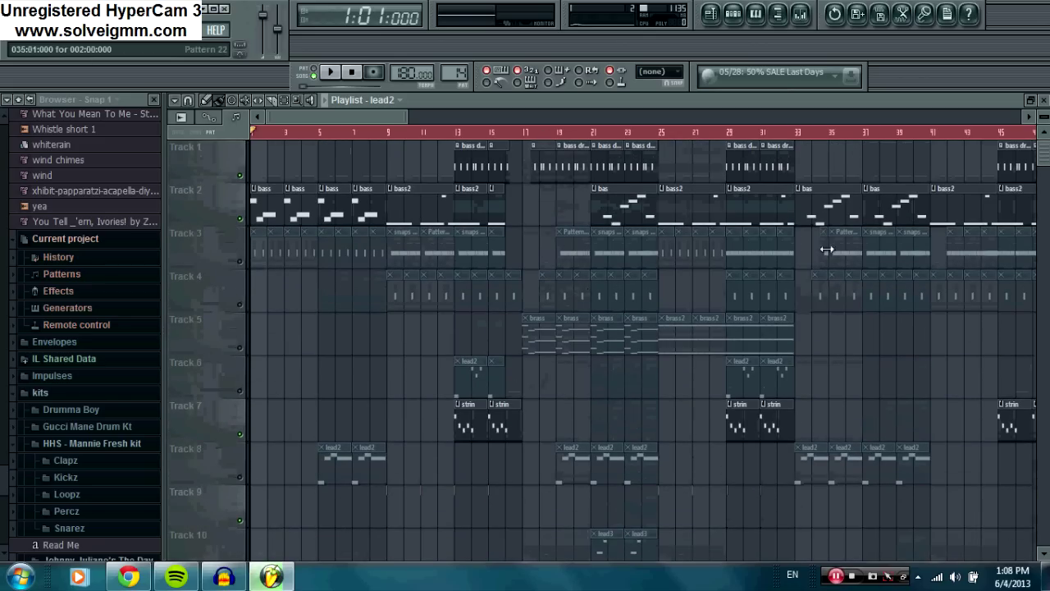
pyautogui.scroll(-6, 827, 250)
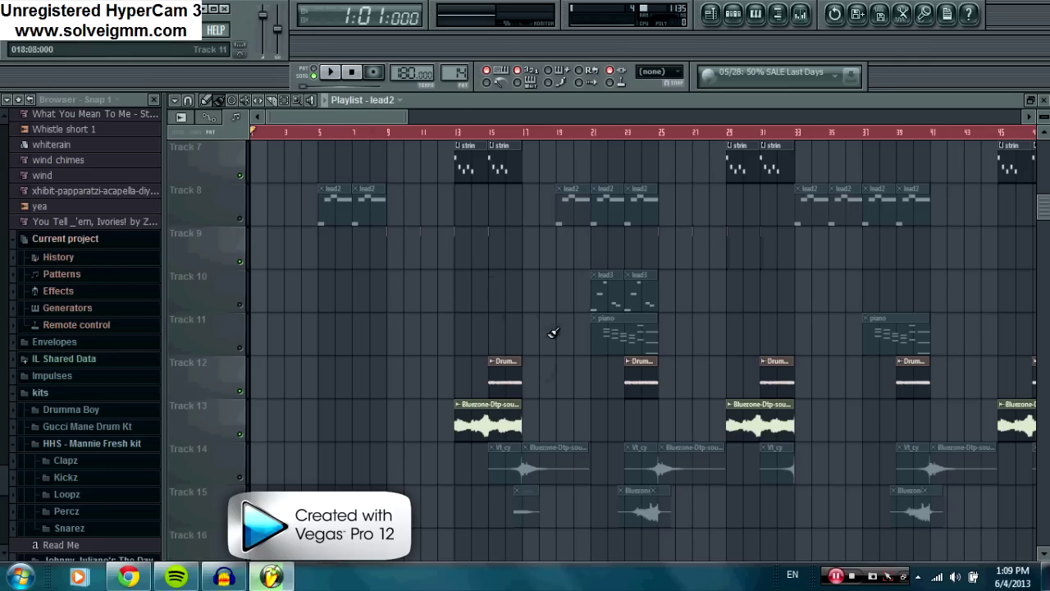
pyautogui.scroll(-2, 554, 336)
pyautogui.scroll(3, 558, 328)
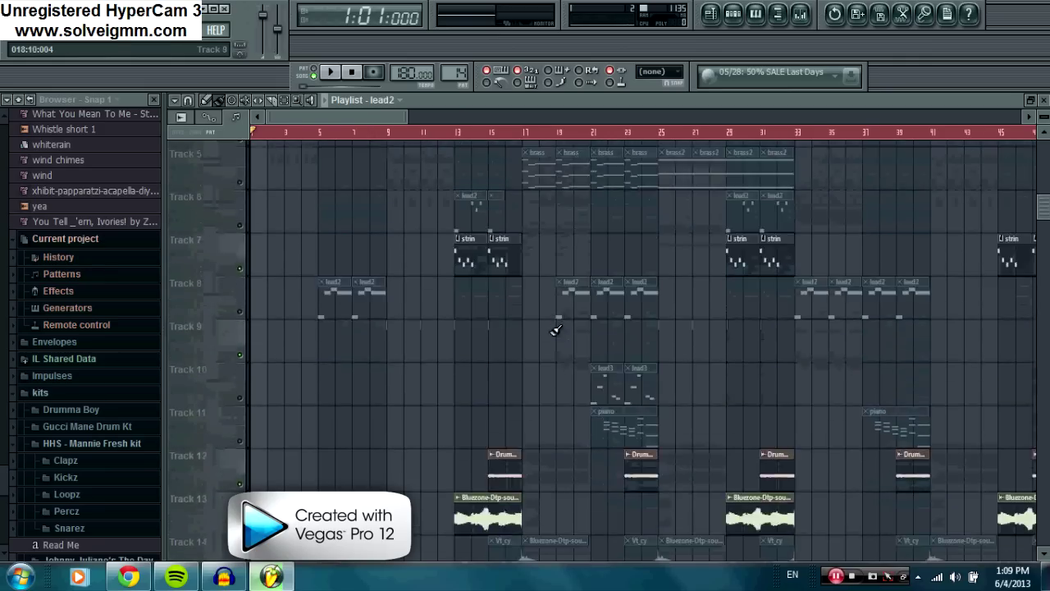
pyautogui.scroll(-2, 558, 328)
pyautogui.scroll(1, 563, 287)
pyautogui.scroll(2, 566, 293)
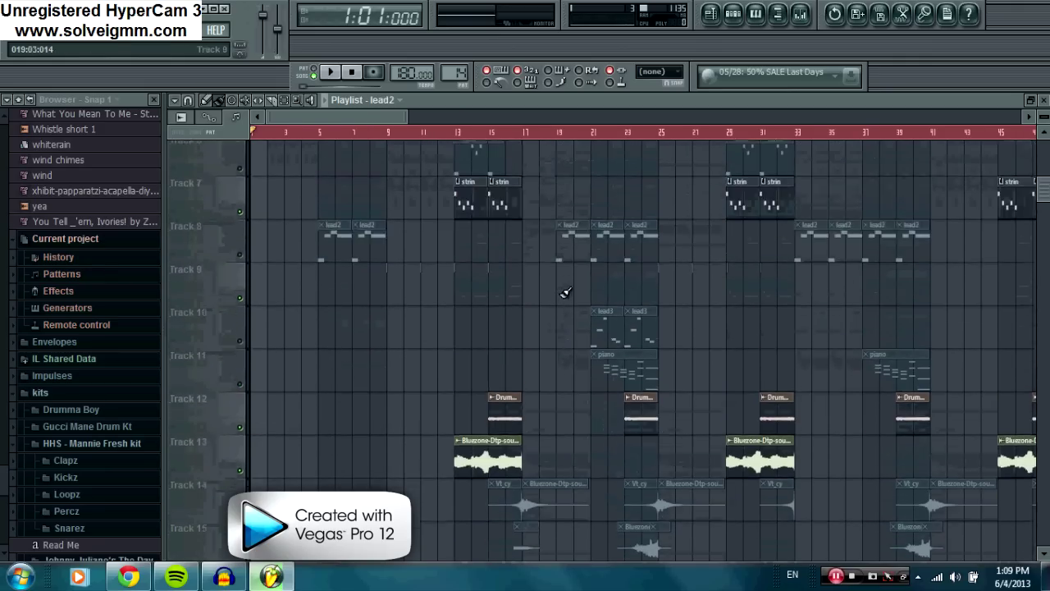
pyautogui.scroll(-4, 558, 298)
pyautogui.scroll(7, 589, 323)
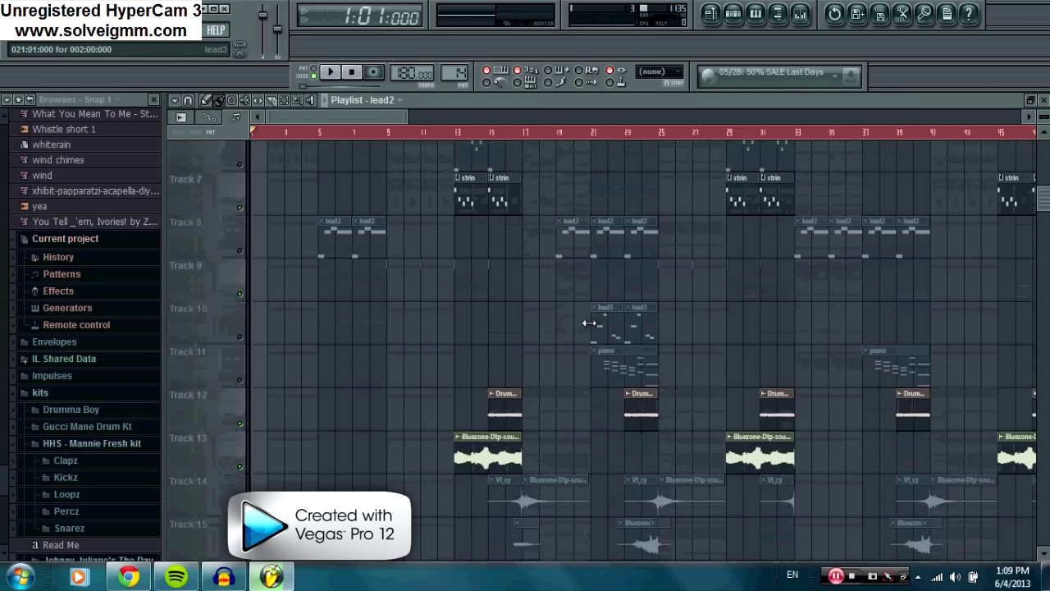
pyautogui.scroll(-2, 593, 326)
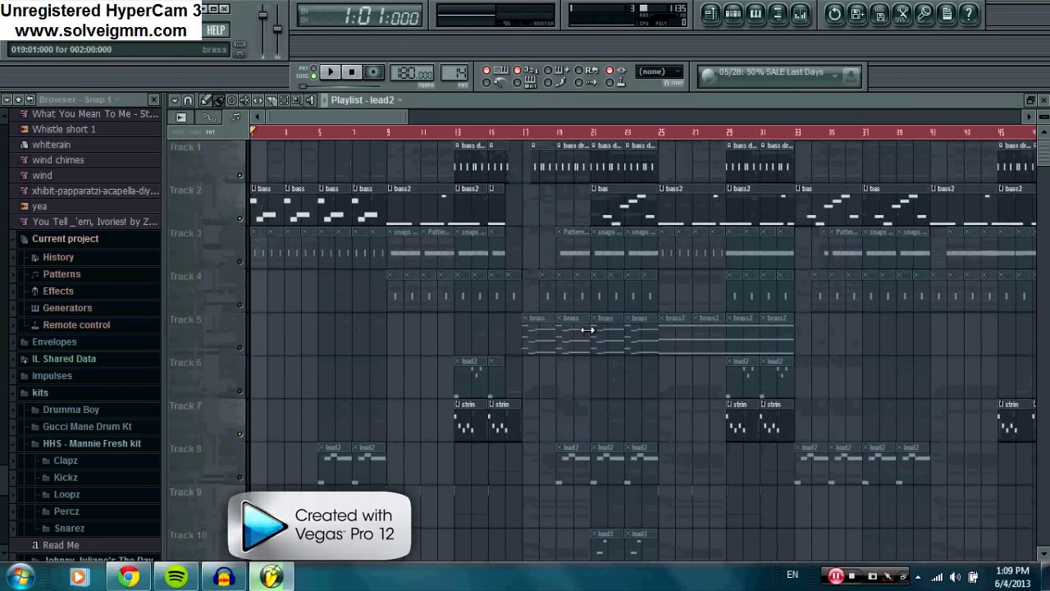
pyautogui.scroll(2, 590, 345)
pyautogui.scroll(-4, 590, 394)
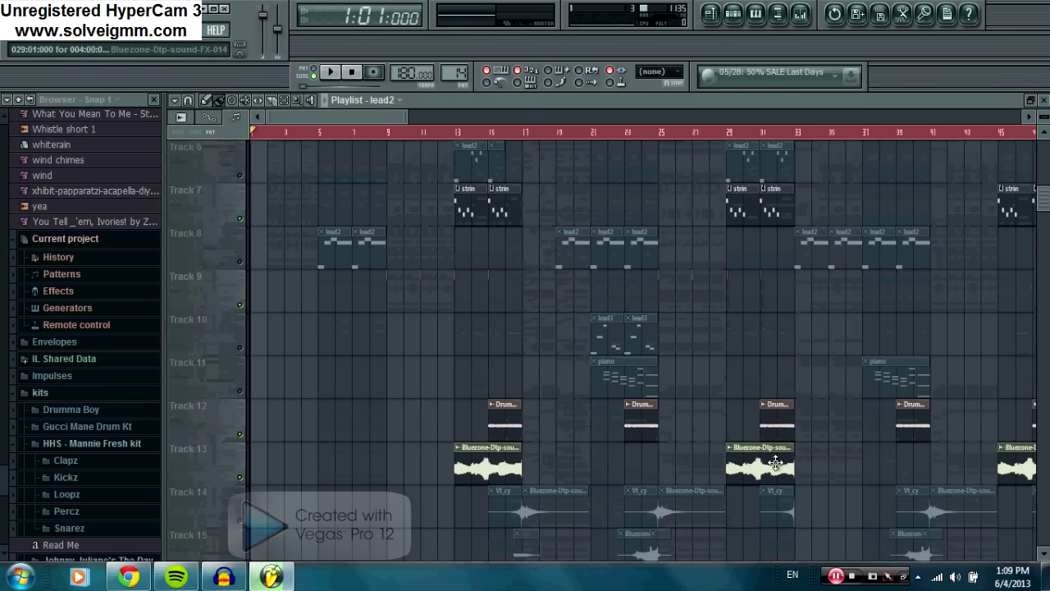
pyautogui.scroll(5, 739, 356)
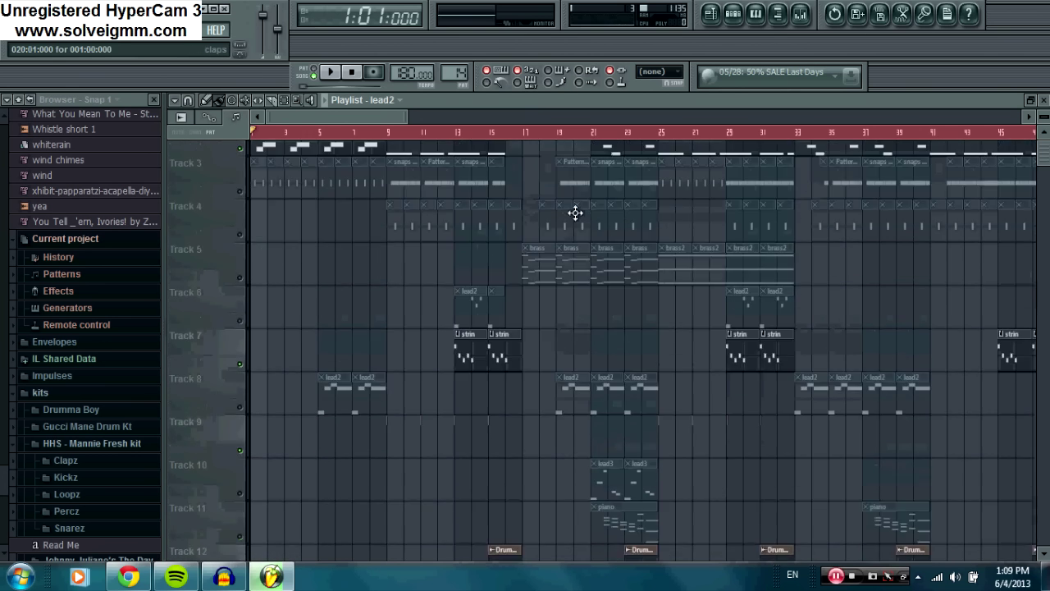
# Unmute Tracks 14 through 18 to bring in the cymbal, Bluezone sound FX, vybeAirhorn, snare roll and airhorn clips
pyautogui.scroll(-2, 680, 328)
pyautogui.scroll(-4, 688, 361)
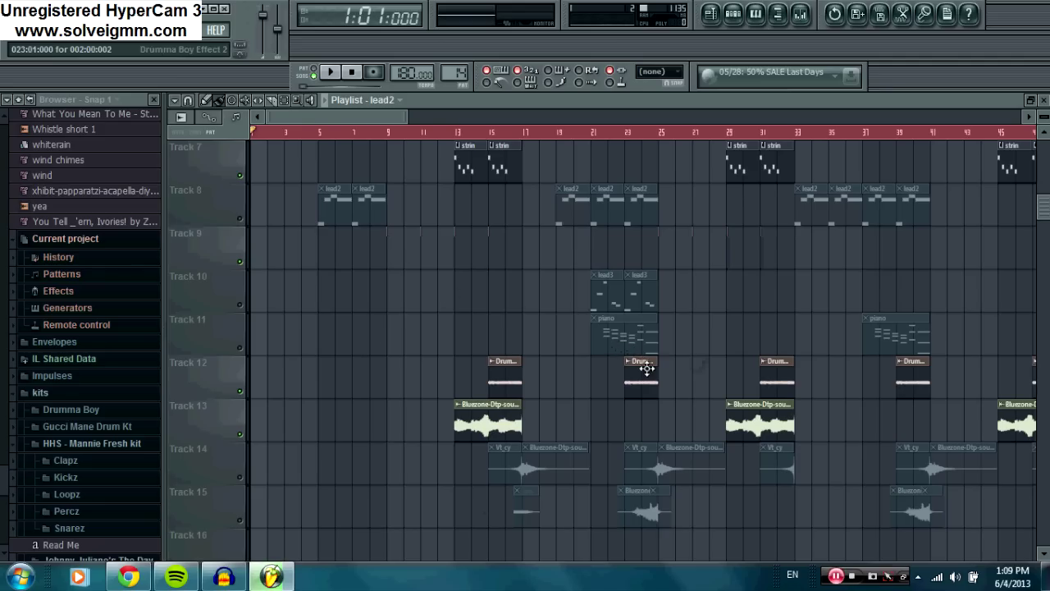
pyautogui.scroll(-4, 647, 373)
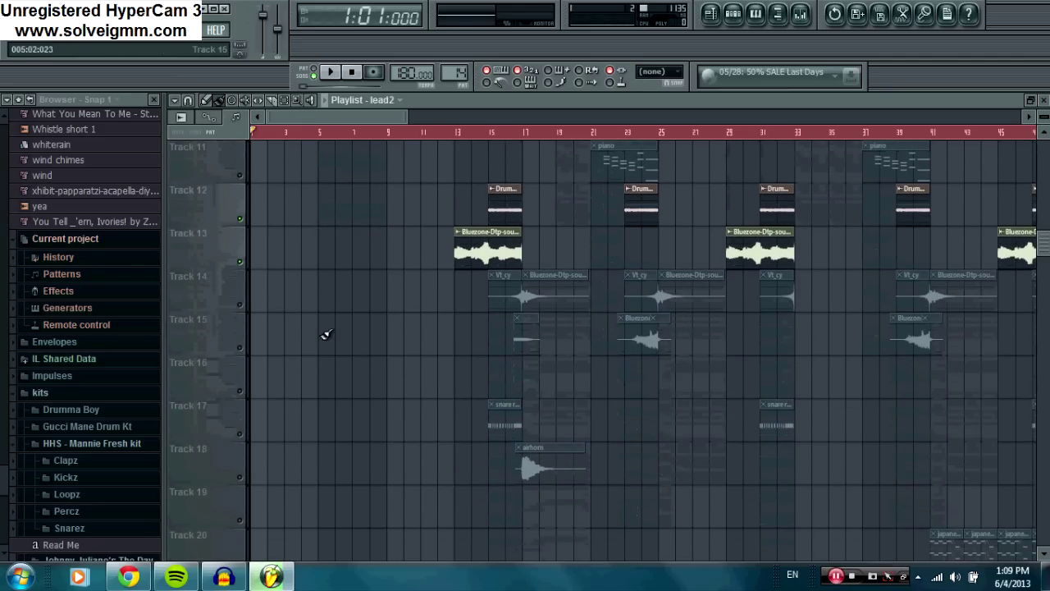
pyautogui.click(240, 304)
pyautogui.click(240, 348)
pyautogui.scroll(-1, 457, 391)
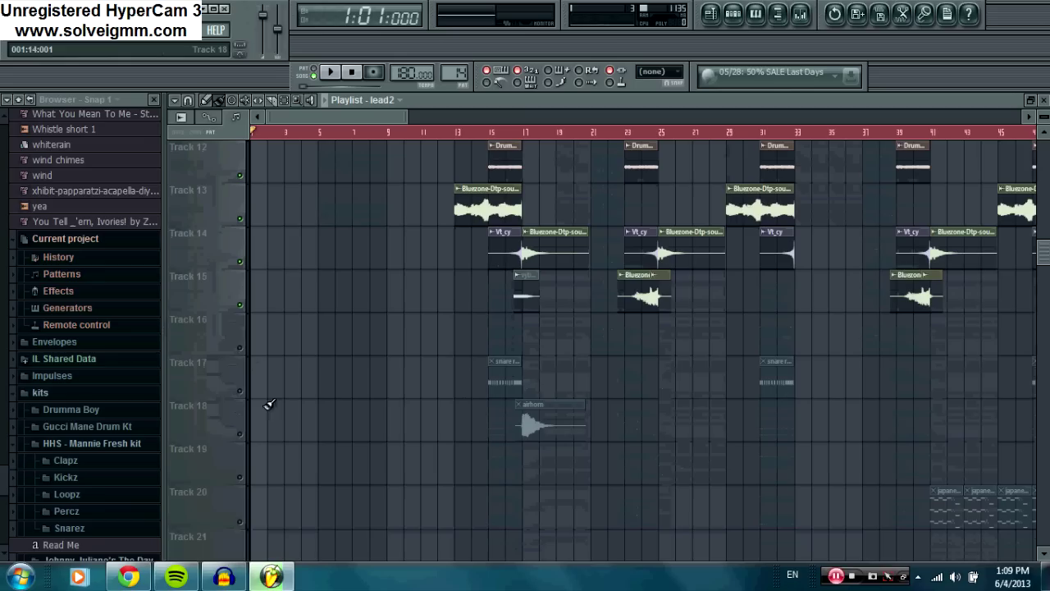
pyautogui.click(240, 391)
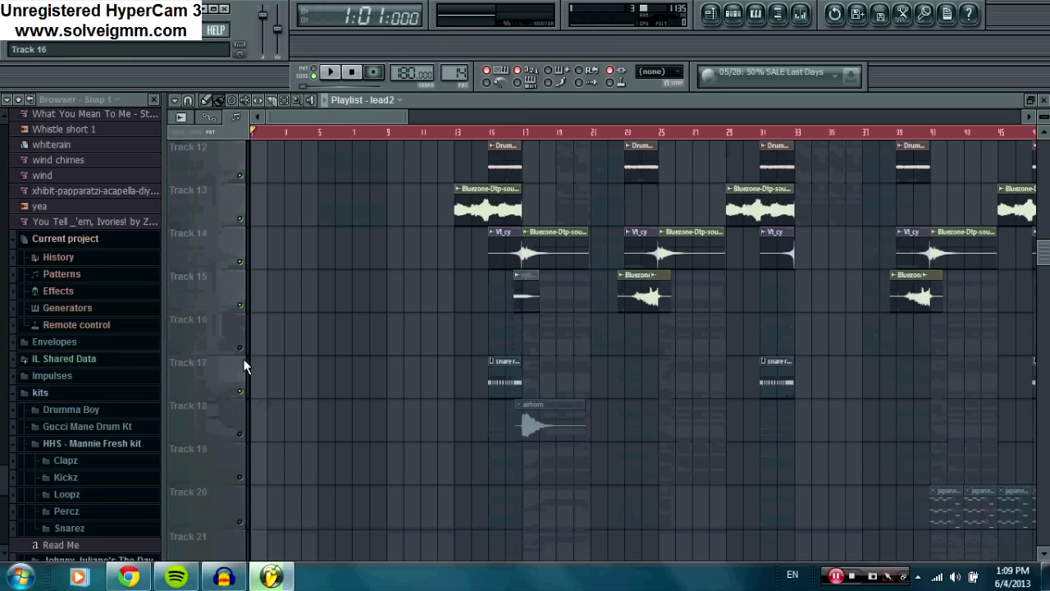
pyautogui.click(240, 433)
pyautogui.scroll(-2, 443, 141)
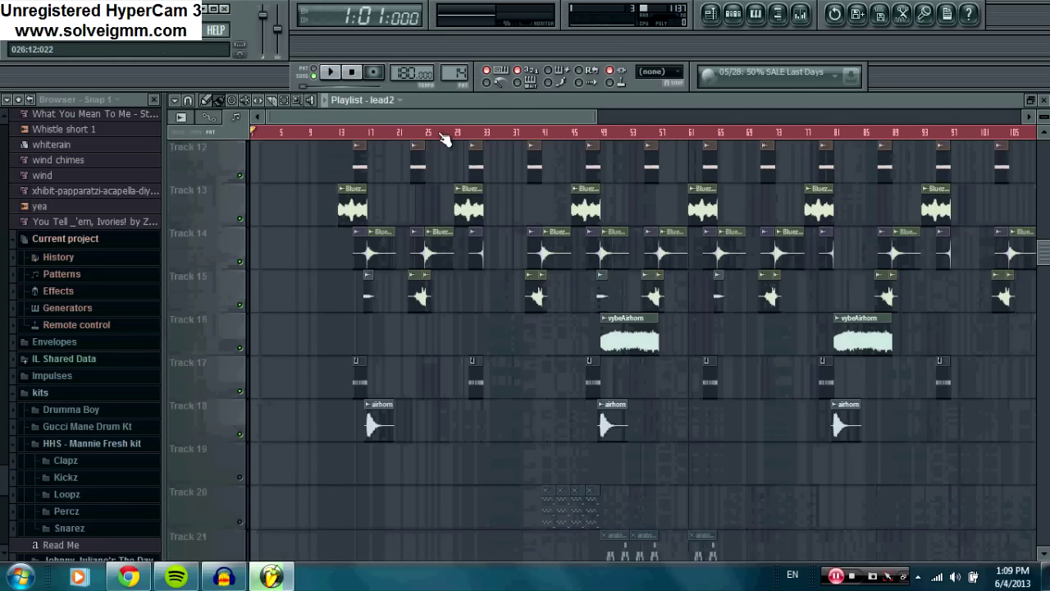
# Unmute the italian string on Track 19 and the clips on Track 20
pyautogui.scroll(-3, 443, 140)
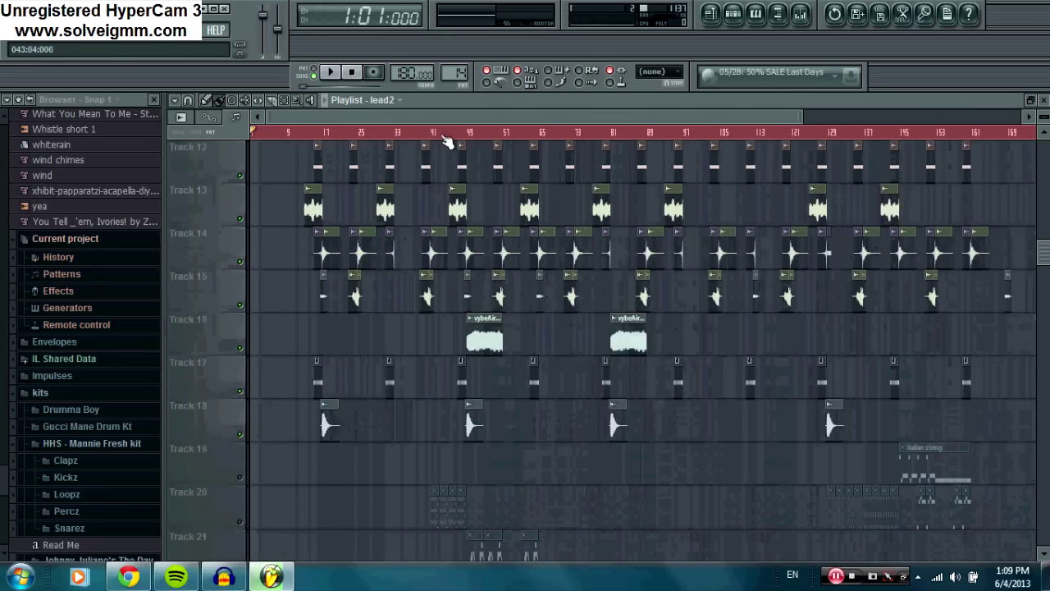
pyautogui.scroll(-2, 410, 250)
pyautogui.scroll(-2, 410, 251)
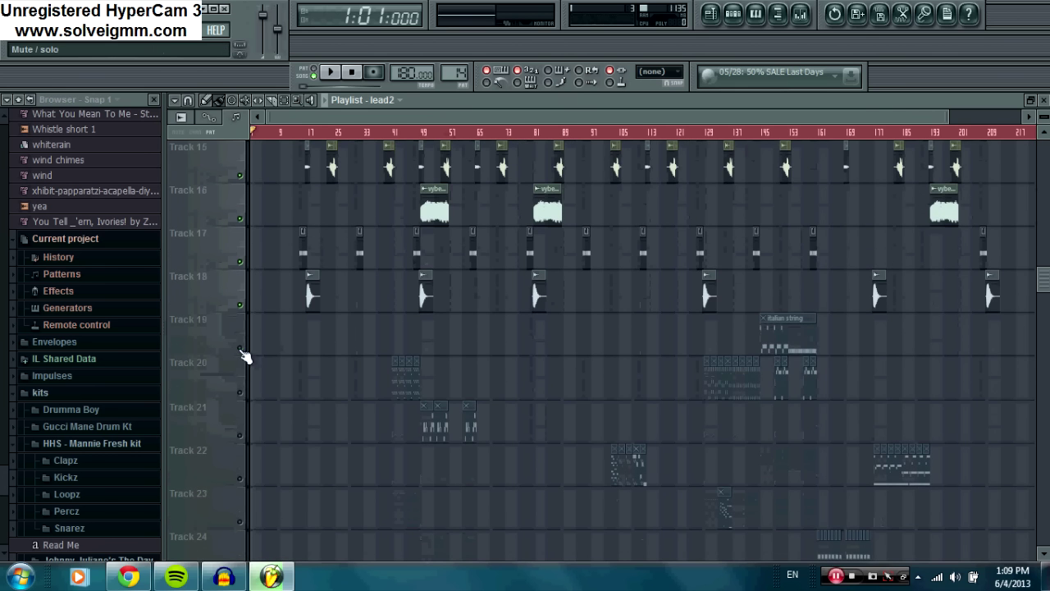
pyautogui.click(240, 347)
pyautogui.click(240, 392)
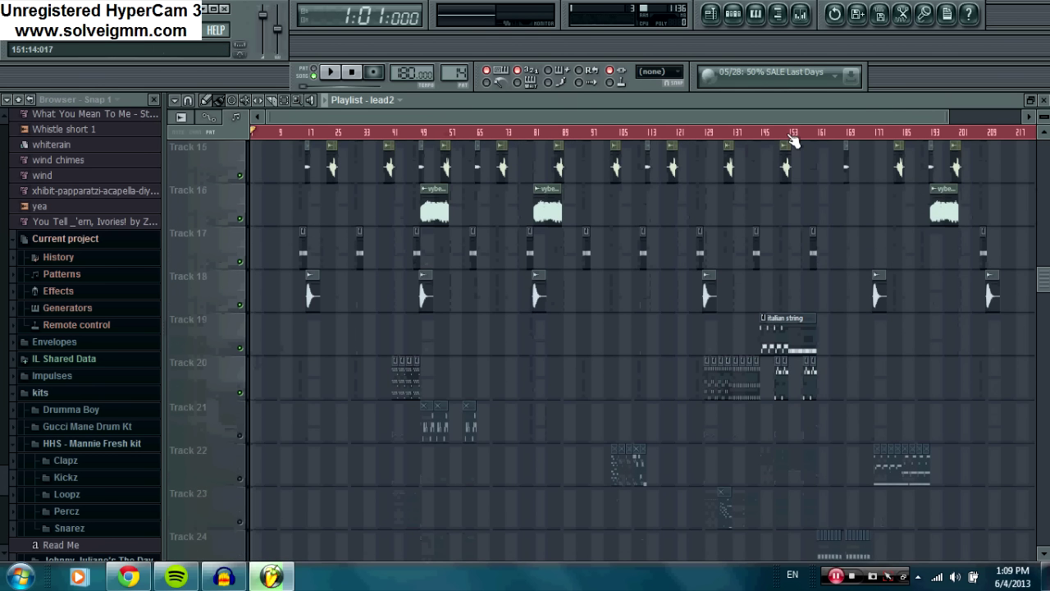
# Examine the italian string and flute clips around bar 151, and compare the section from bar 161 across the upper and lower tracks
pyautogui.scroll(5, 792, 136)
pyautogui.scroll(3, 794, 140)
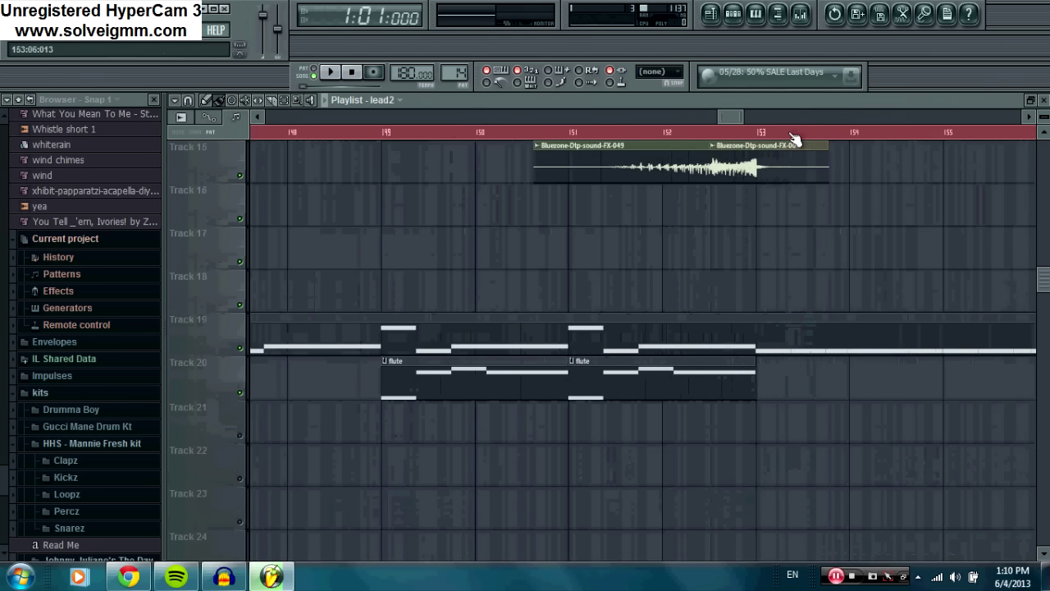
pyautogui.scroll(-6, 794, 140)
pyautogui.scroll(-2, 793, 139)
pyautogui.scroll(-4, 511, 331)
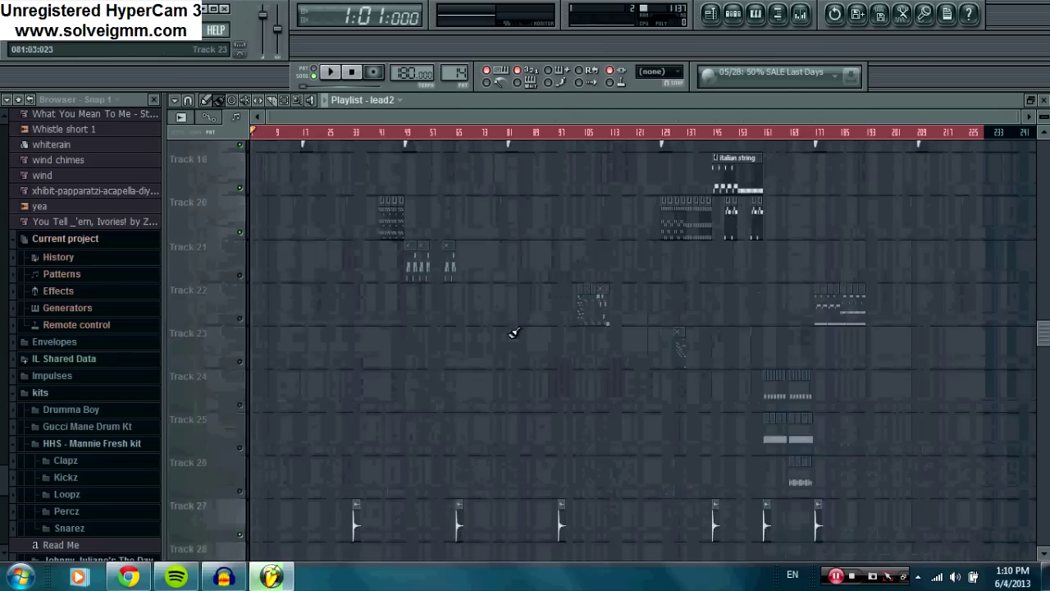
pyautogui.scroll(2, 243, 366)
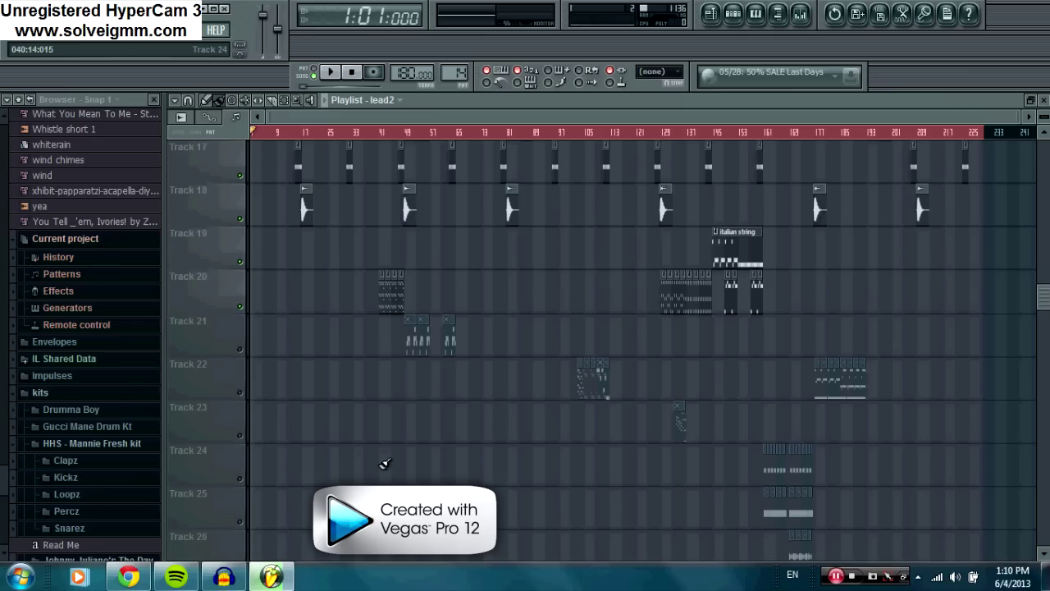
pyautogui.scroll(10, 774, 258)
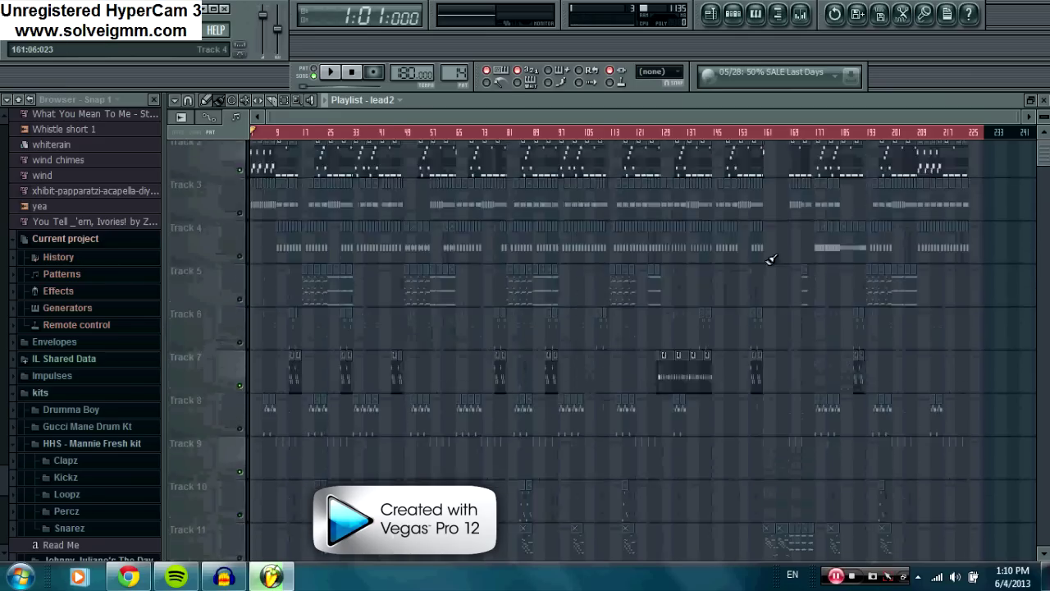
pyautogui.scroll(-6, 779, 287)
pyautogui.scroll(-4, 786, 316)
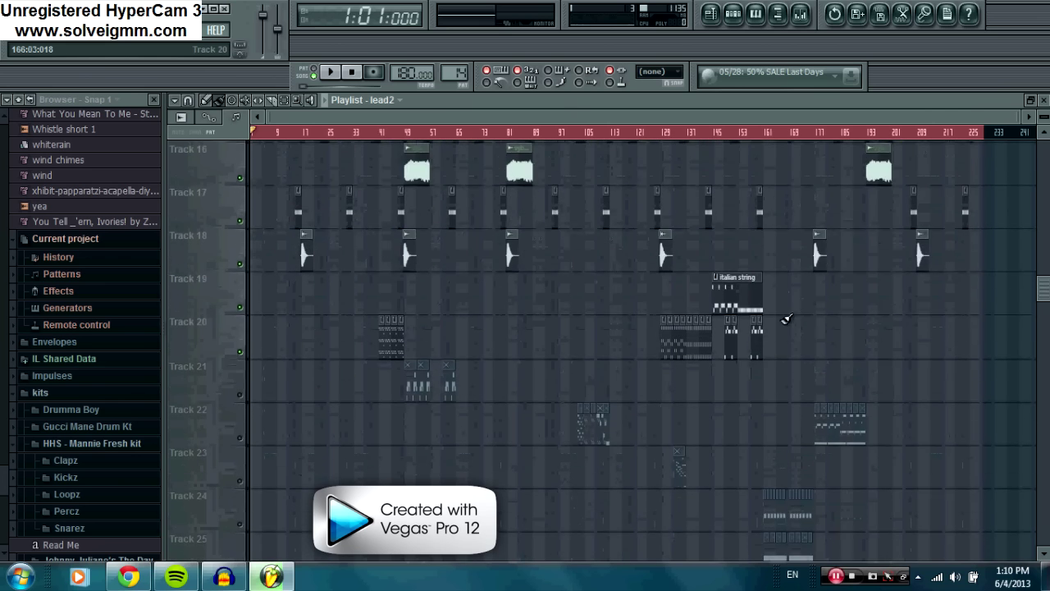
pyautogui.scroll(-6, 786, 324)
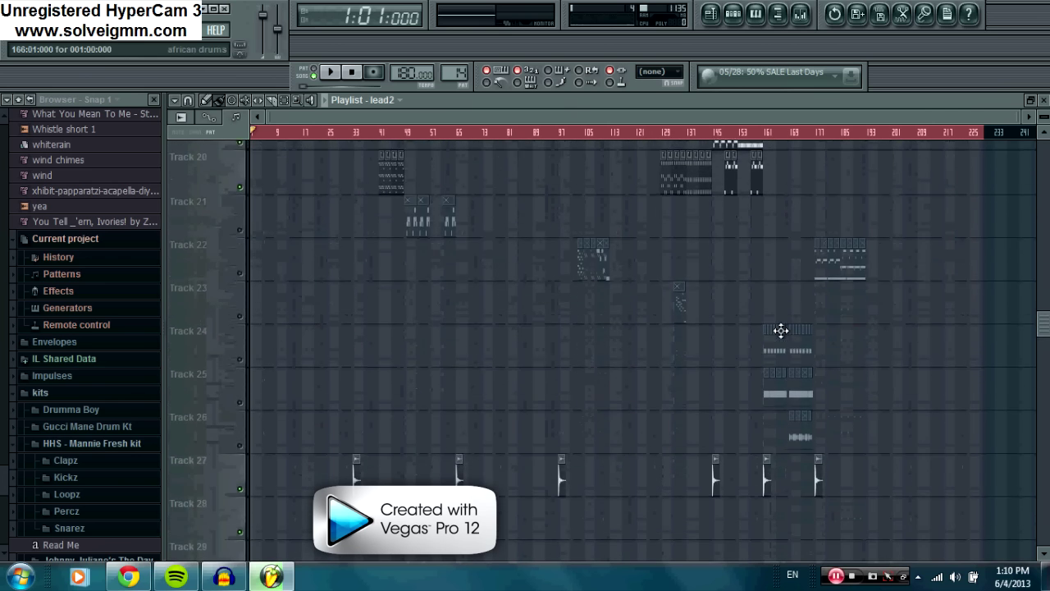
pyautogui.scroll(20, 767, 332)
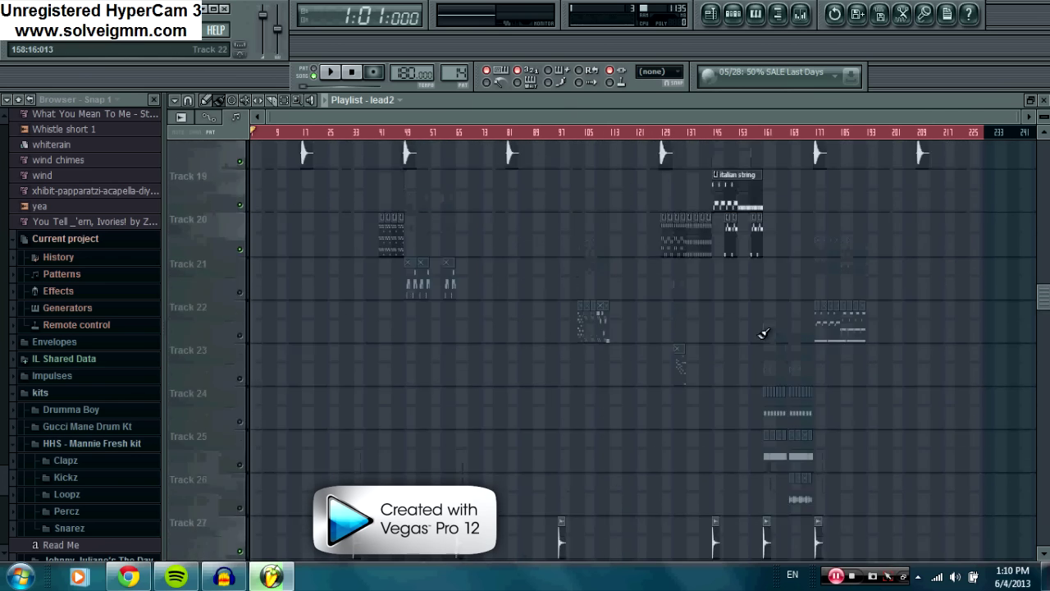
pyautogui.scroll(-18, 717, 307)
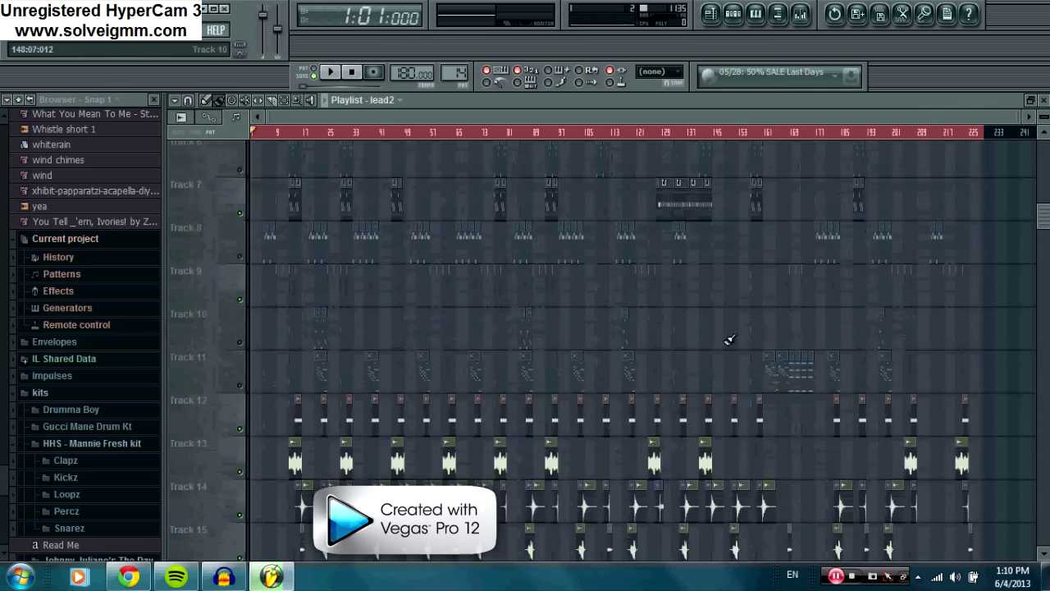
# Examine where the extra clips on Tracks 20 to 23 fall relative to the recurring sound effects on Tracks 12 to 18
pyautogui.scroll(6, 648, 139)
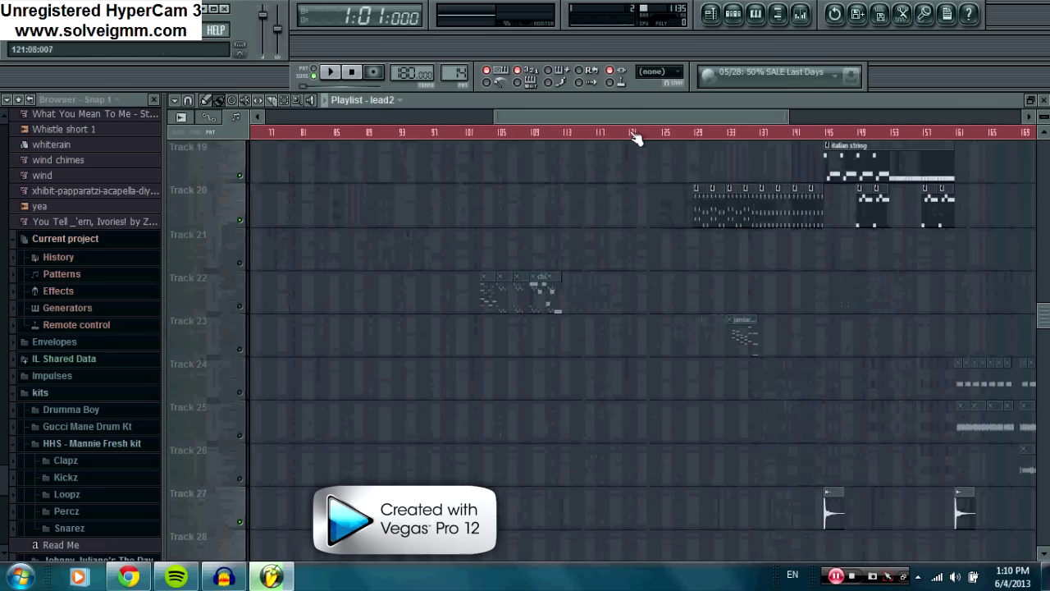
pyautogui.scroll(4, 574, 243)
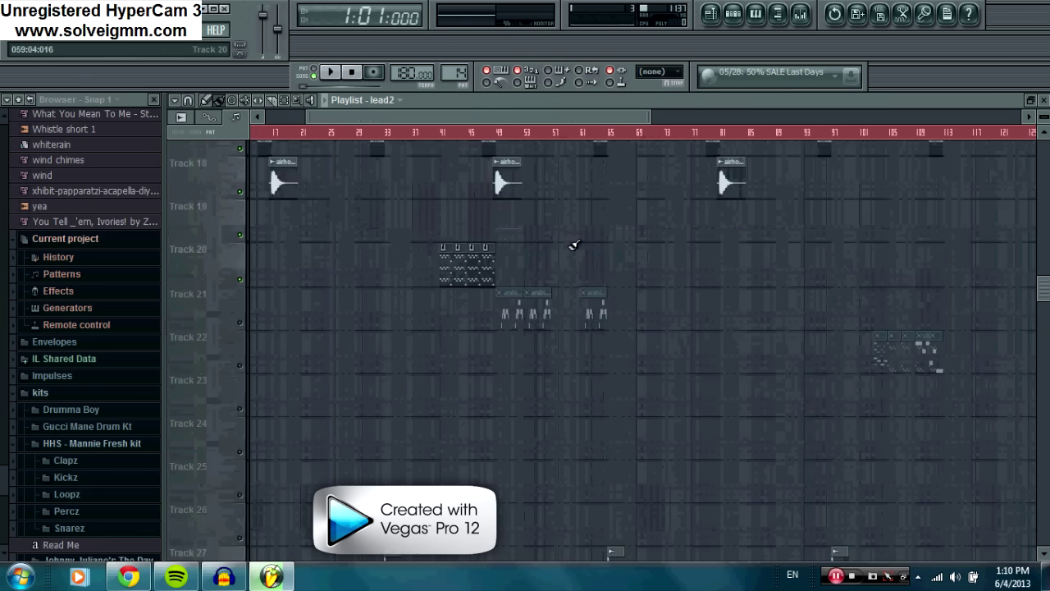
pyautogui.scroll(-2, 580, 251)
pyautogui.scroll(-1, 578, 136)
pyautogui.scroll(-1, 580, 132)
pyautogui.scroll(9, 590, 241)
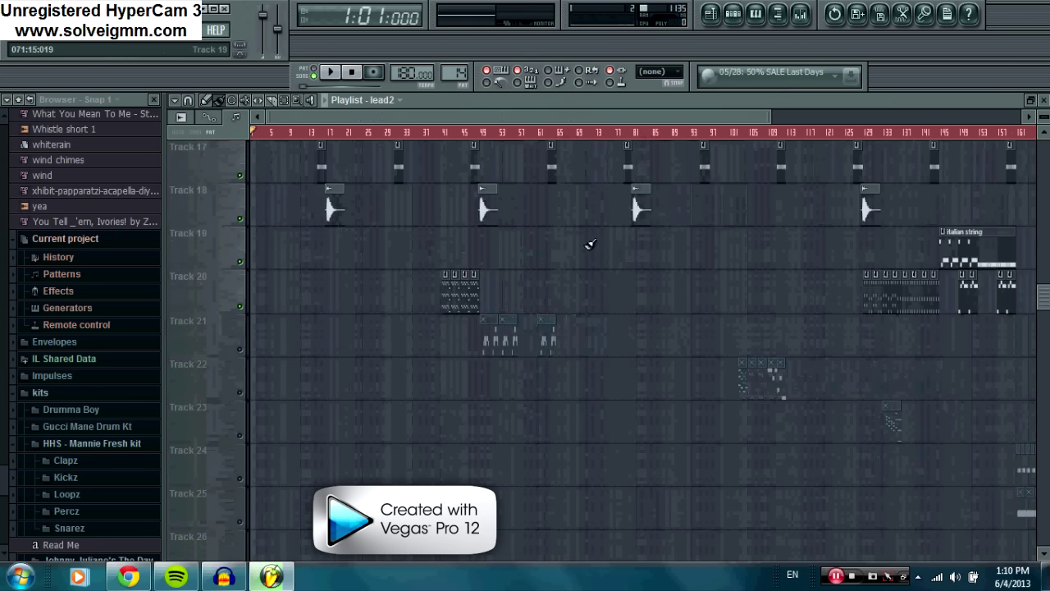
pyautogui.scroll(-6, 450, 347)
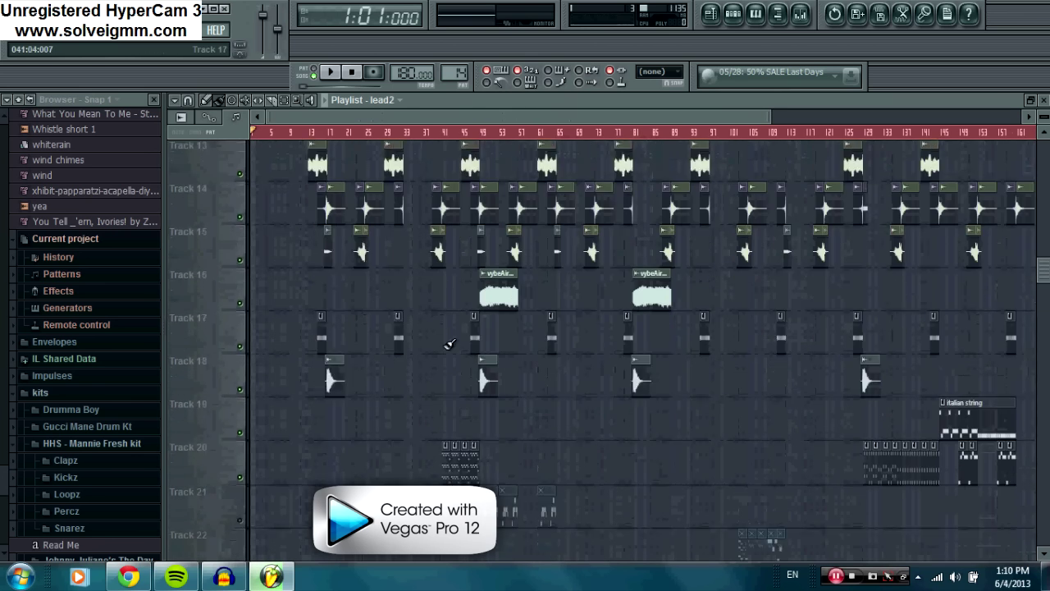
pyautogui.scroll(4, 347, 244)
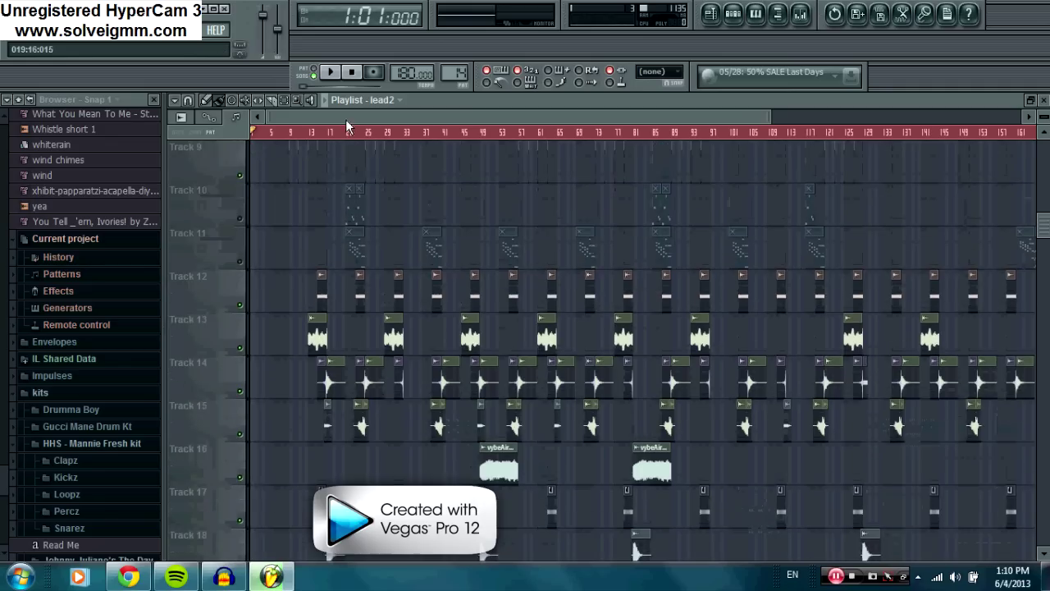
pyautogui.scroll(1, 425, 205)
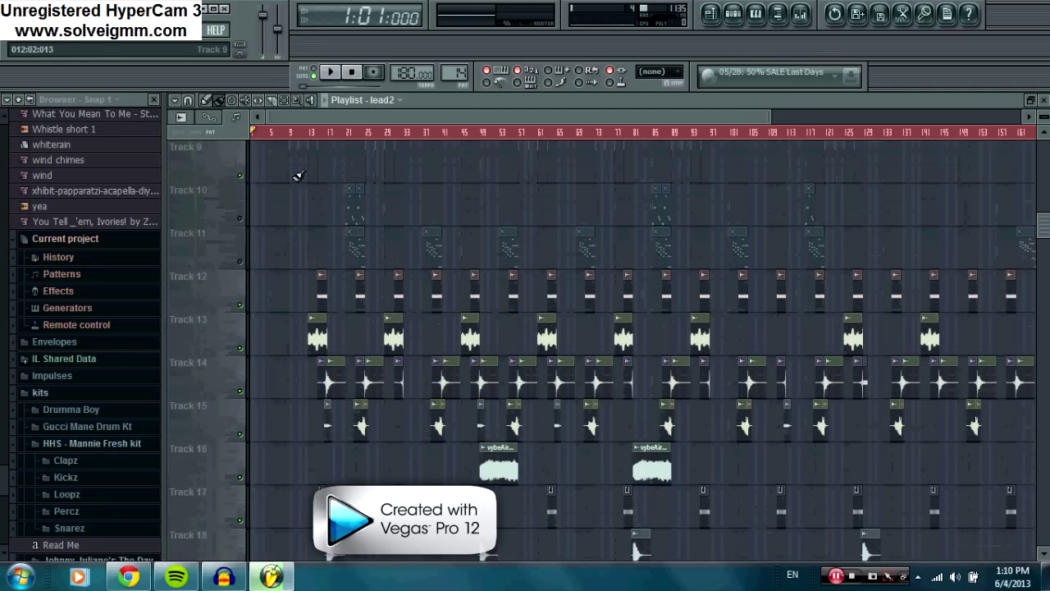
# Play the sound-effect build-up from bar 13 and replay the drop from bar 17 against the bass drum and bass
pyautogui.click(312, 134)
pyautogui.scroll(5, 315, 136)
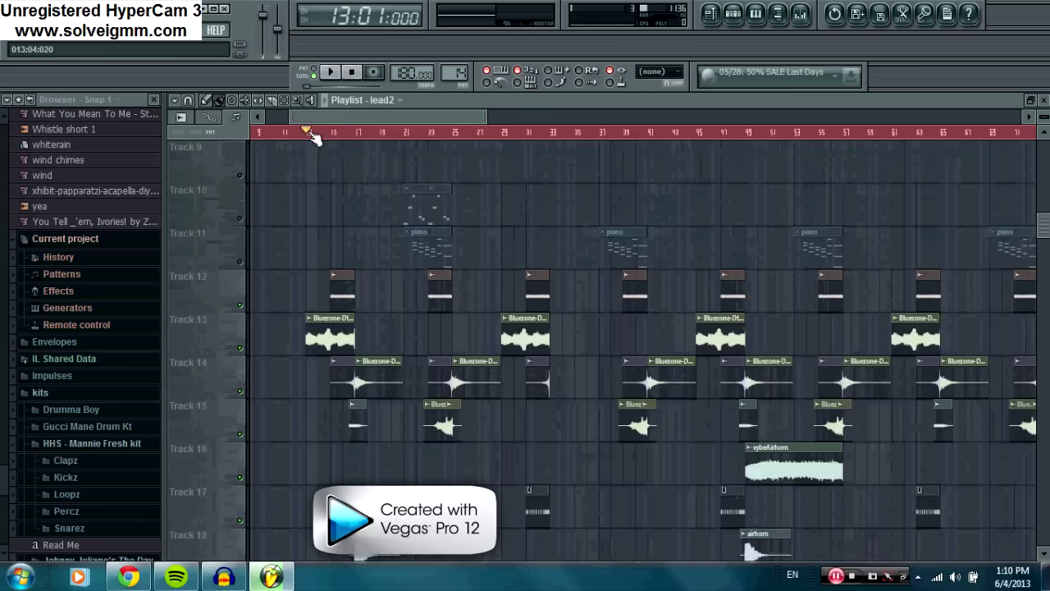
pyautogui.click(332, 75)
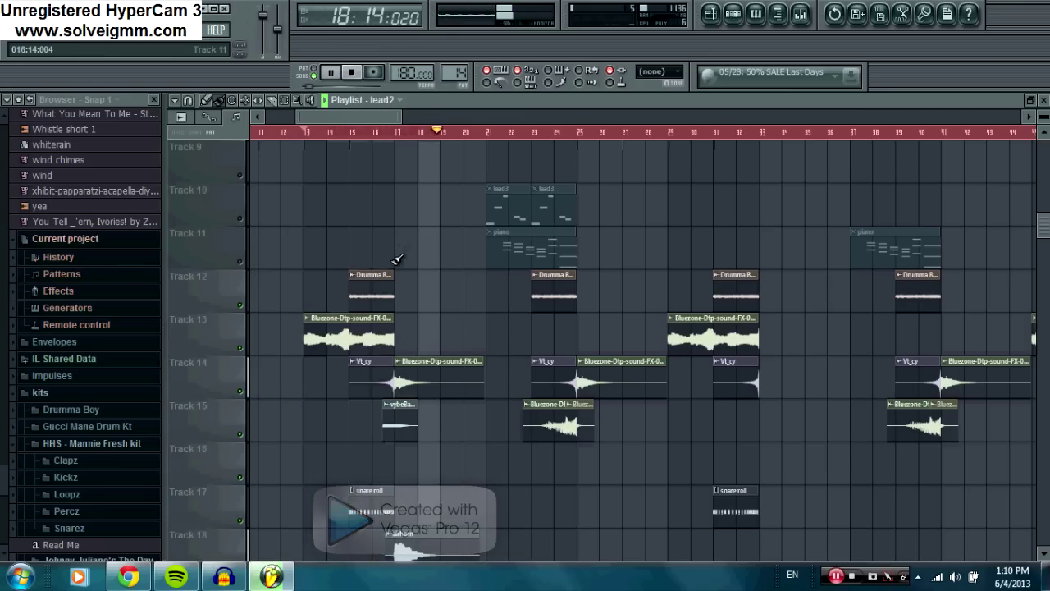
pyautogui.click(396, 134)
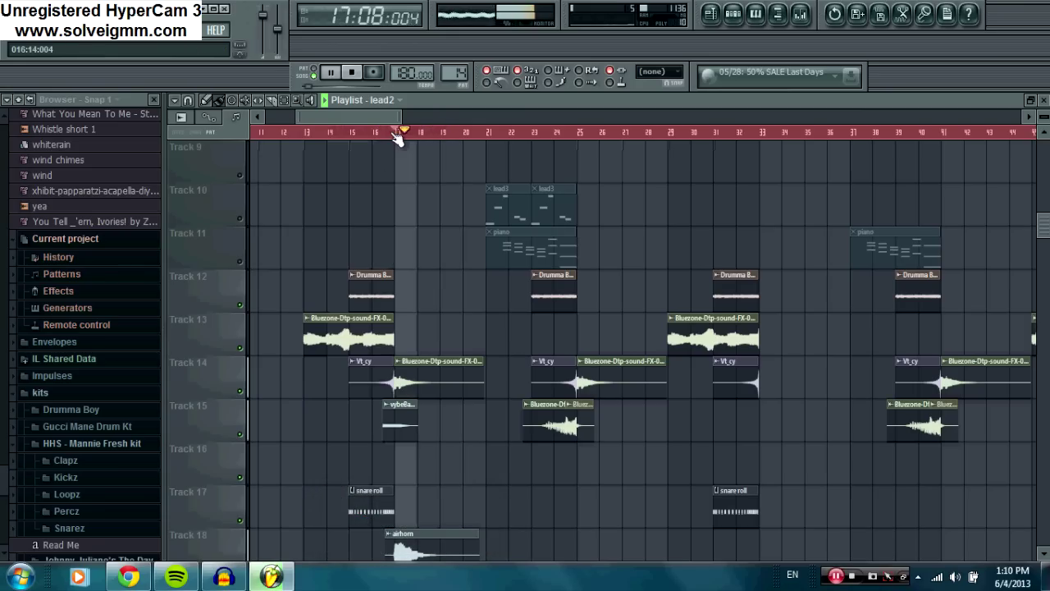
pyautogui.scroll(5, 396, 134)
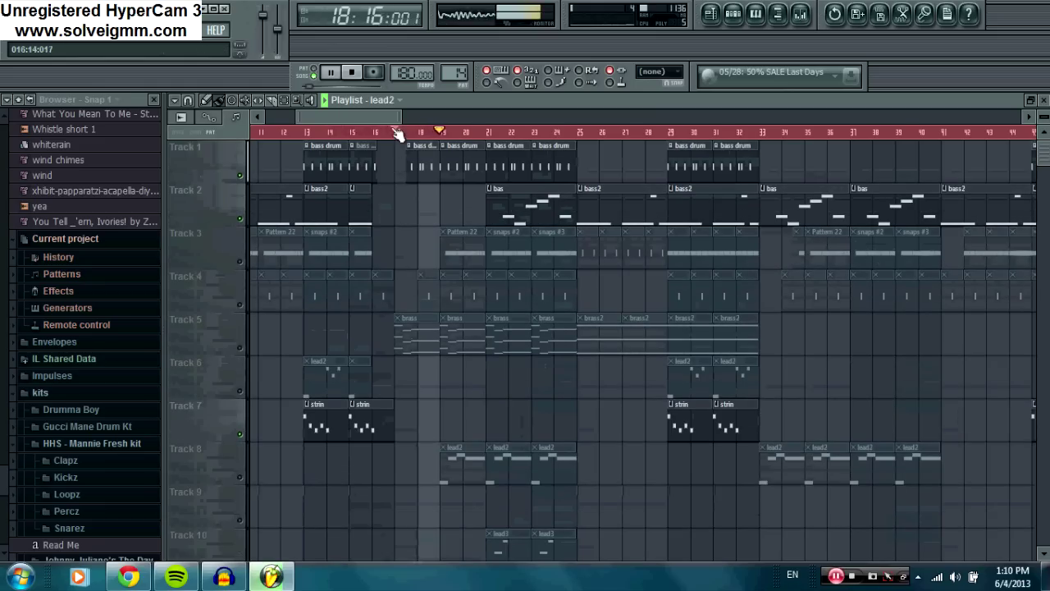
pyautogui.click(398, 134)
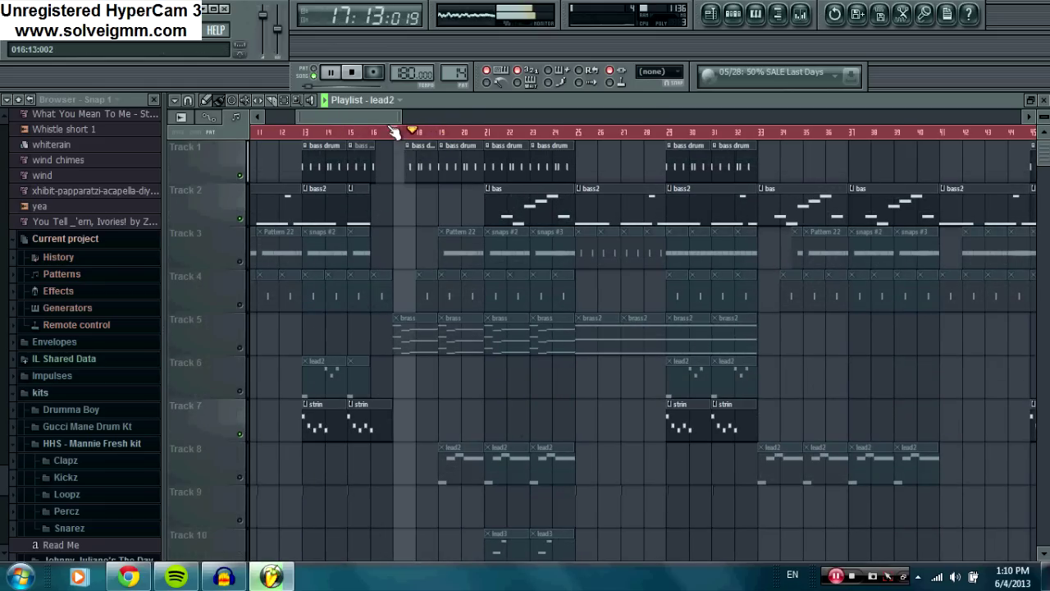
# Review the effect clips on Tracks 12 to 18 against the upper tracks during playback, and stop the song
pyautogui.scroll(-4, 399, 131)
pyautogui.scroll(-10, 419, 168)
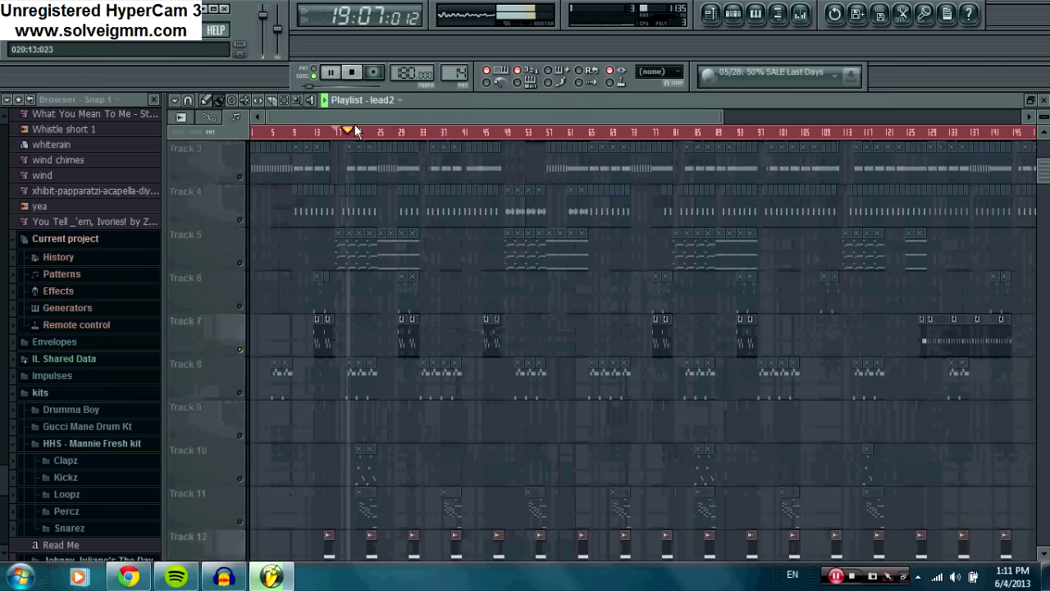
pyautogui.scroll(-3, 459, 300)
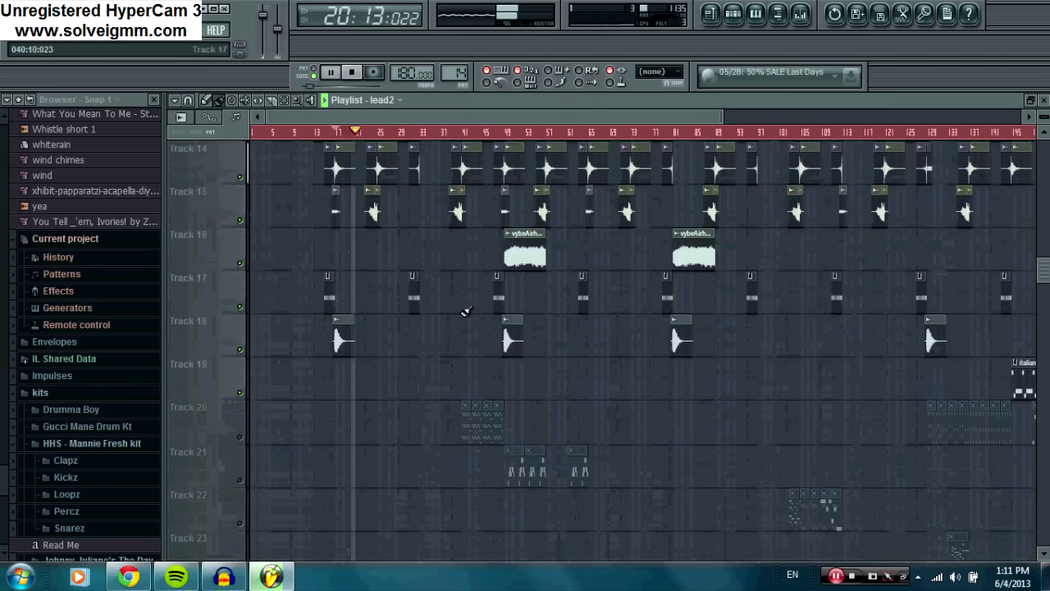
pyautogui.scroll(9, 447, 317)
pyautogui.scroll(-5, 467, 359)
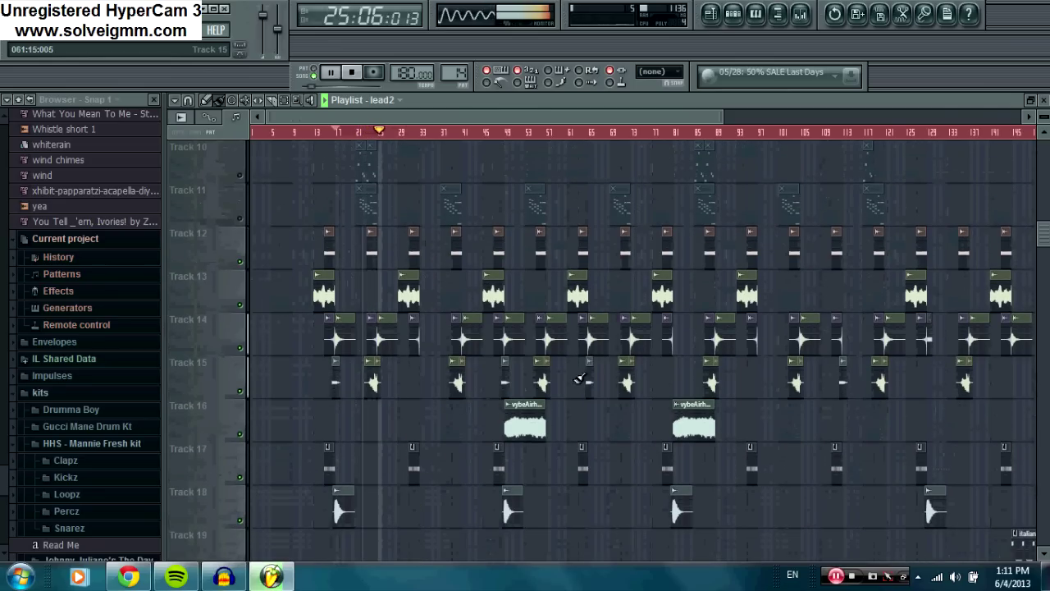
pyautogui.click(351, 72)
# Inspect how the sound effects repeat through the arrangement and line up with the string and lead clips around bars 13 to 25
pyautogui.hscroll(5, 558, 133)
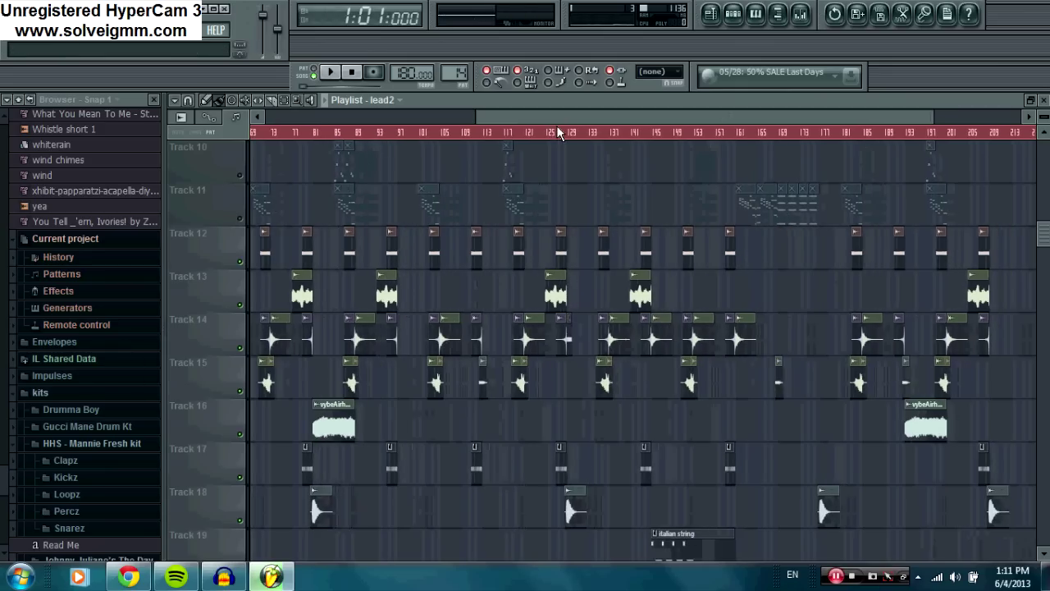
pyautogui.hscroll(-4, 350, 141)
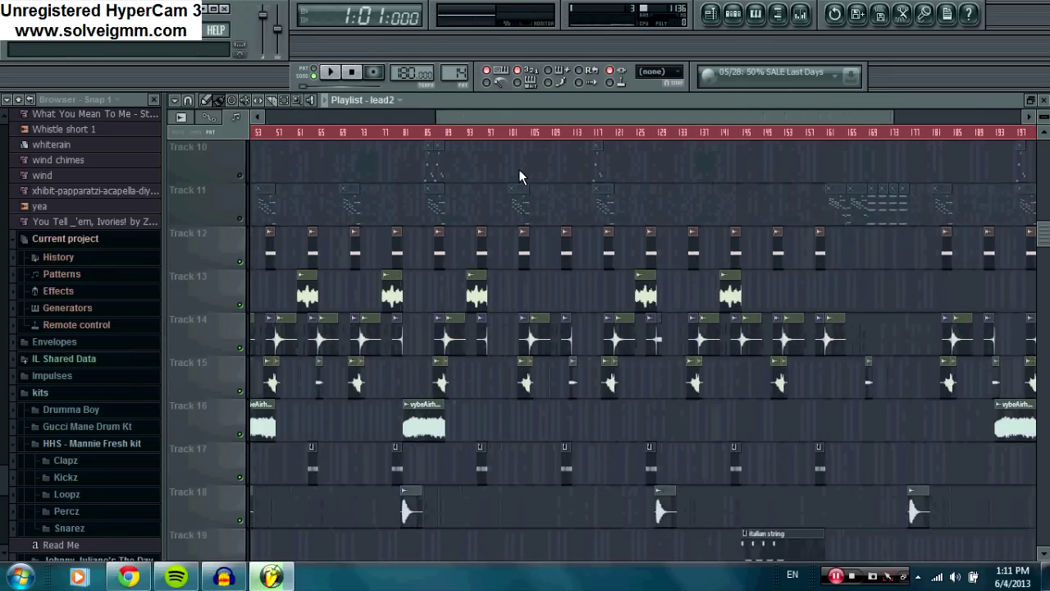
pyautogui.hscroll(-13, 519, 177)
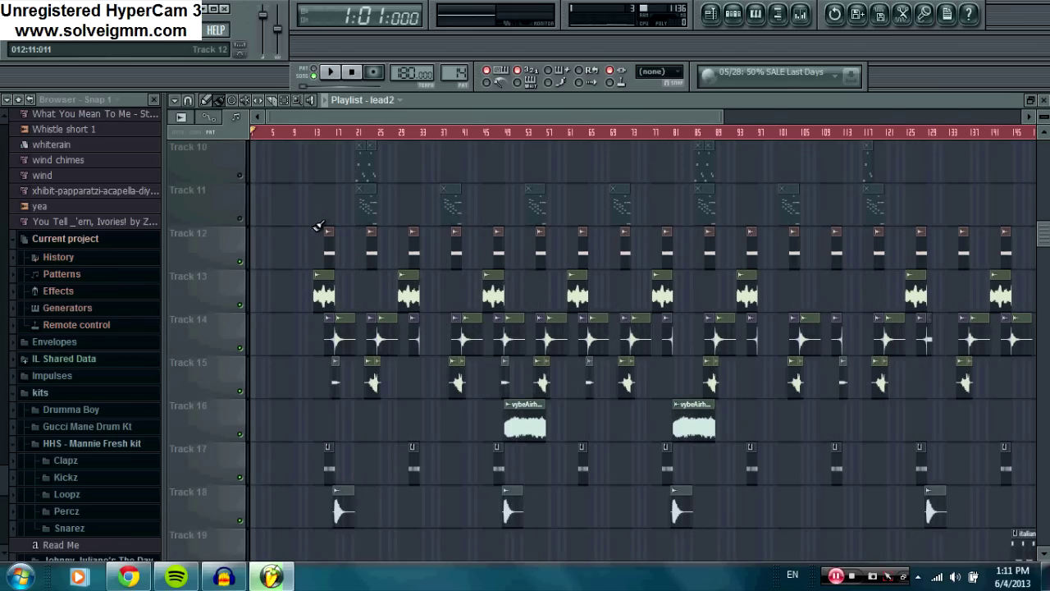
pyautogui.scroll(5, 338, 136)
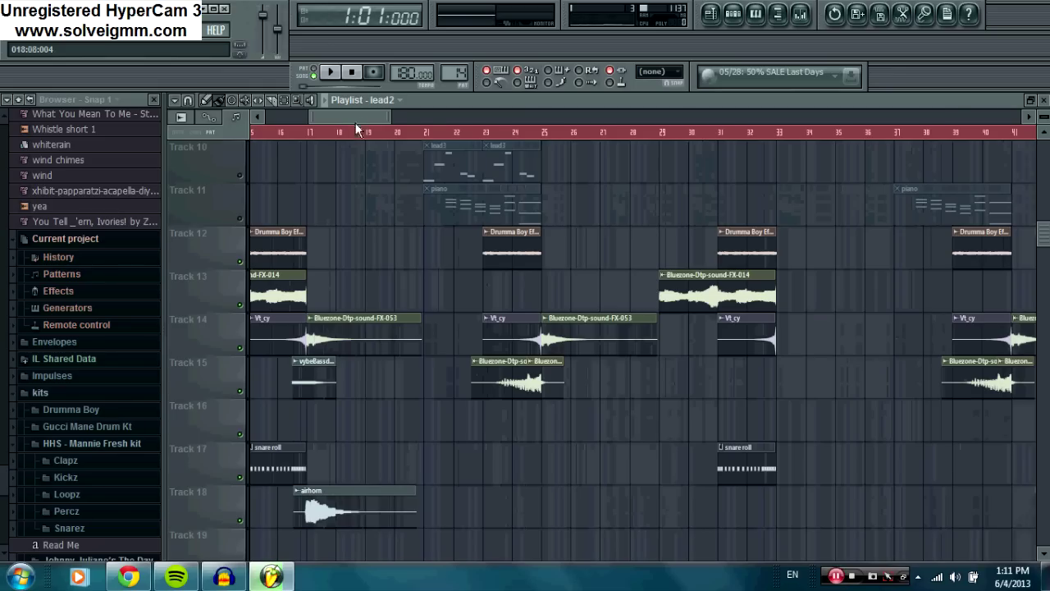
pyautogui.moveTo(355, 122); pyautogui.dragTo(342, 117)
pyautogui.scroll(3, 449, 207)
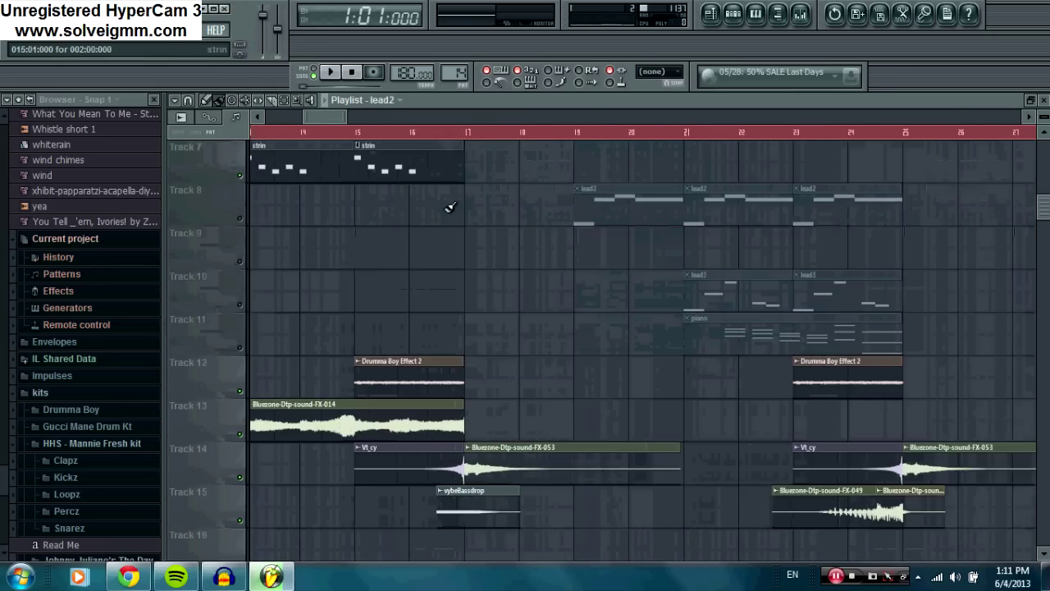
# Review how the sound-effect clips on Tracks 12 to 18 are spread across the whole arrangement
pyautogui.scroll(-1, 450, 207)
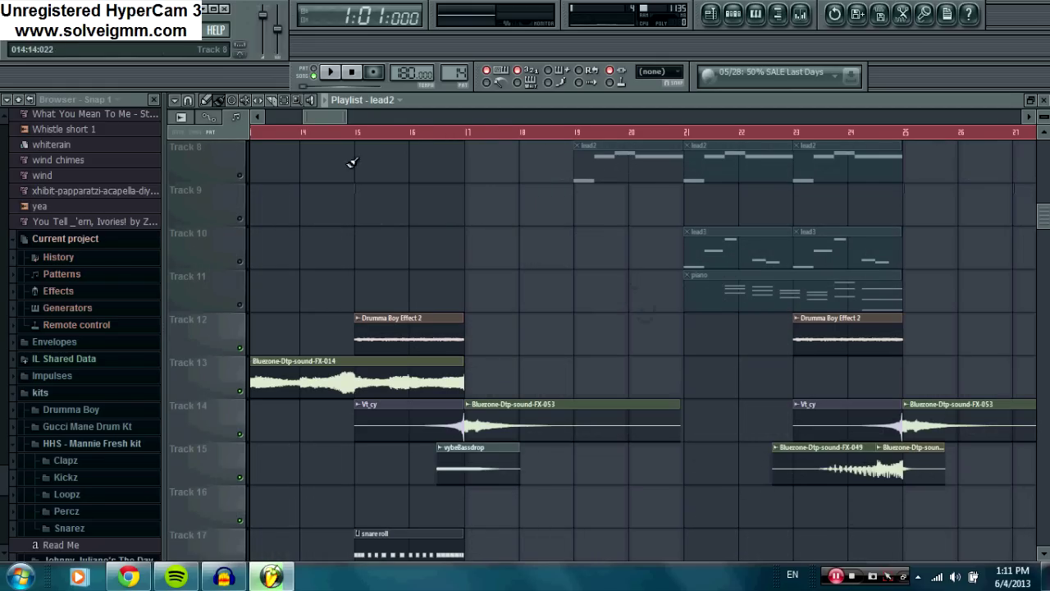
pyautogui.scroll(-8, 353, 134)
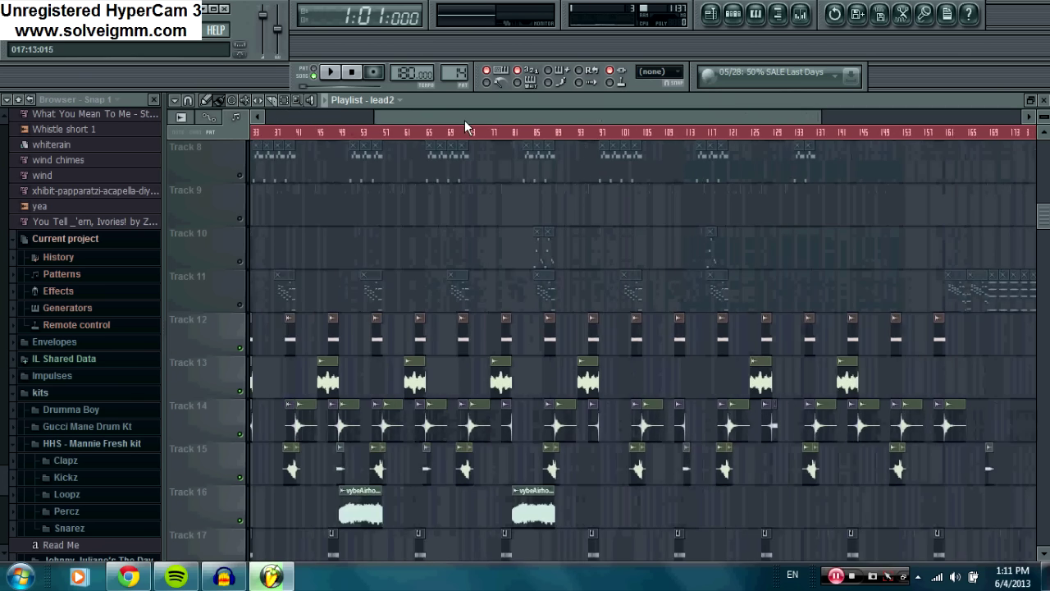
pyautogui.scroll(-4, 337, 136)
pyautogui.scroll(-5, 450, 246)
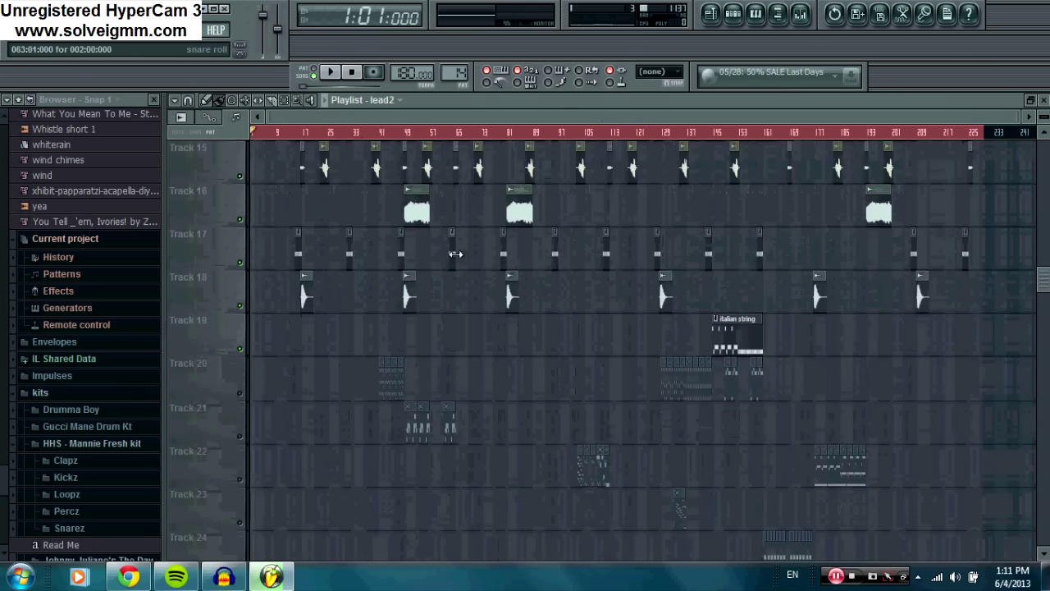
pyautogui.scroll(3, 353, 303)
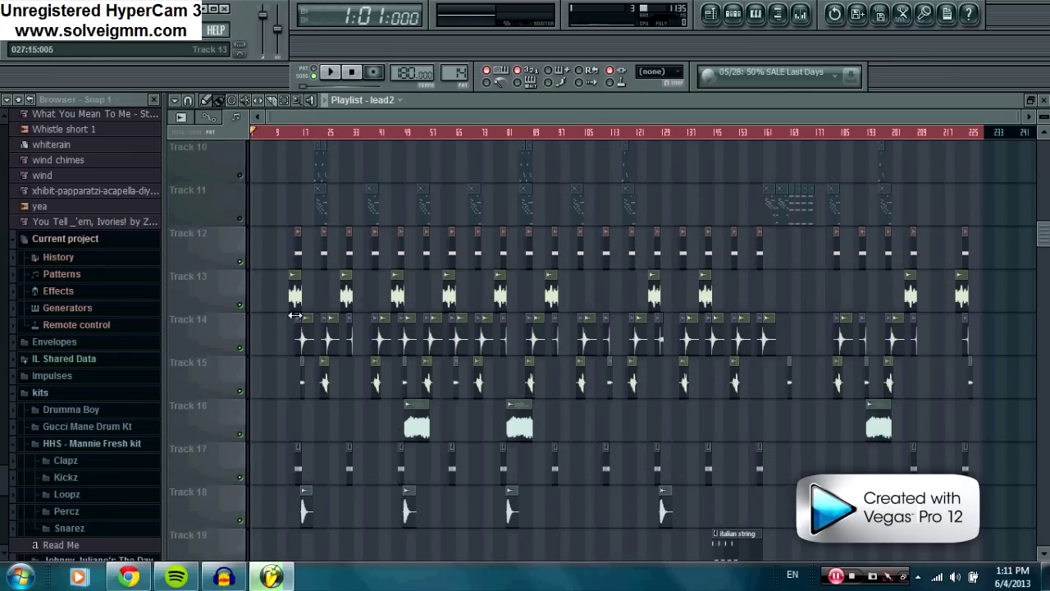
# Mute the sound-effect tracks from Track 12 to Track 18
pyautogui.click(239, 305)
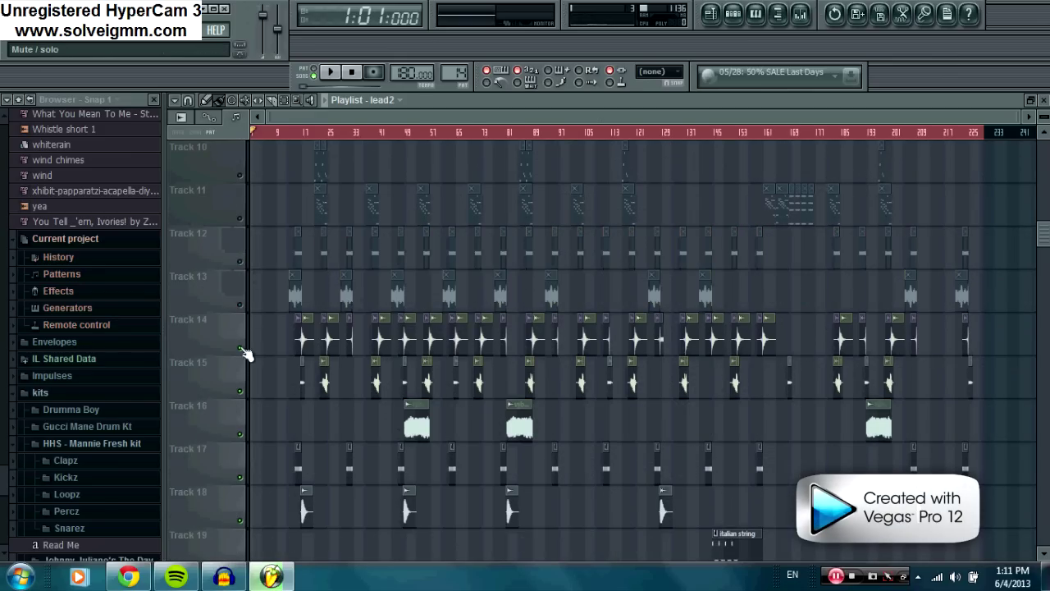
pyautogui.click(240, 347)
pyautogui.click(239, 433)
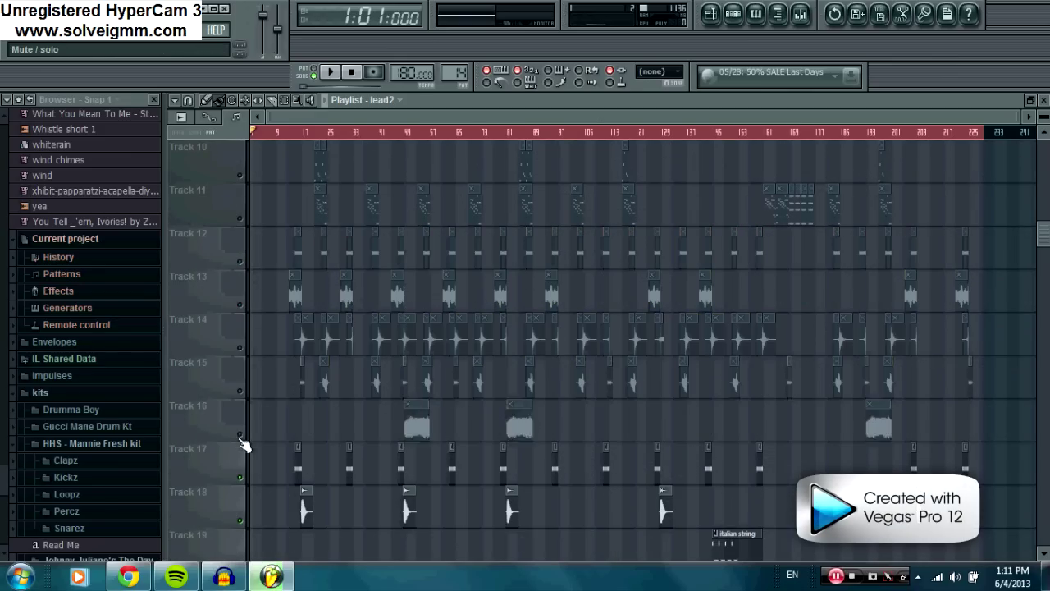
pyautogui.click(240, 476)
pyautogui.click(240, 520)
pyautogui.scroll(-4, 234, 513)
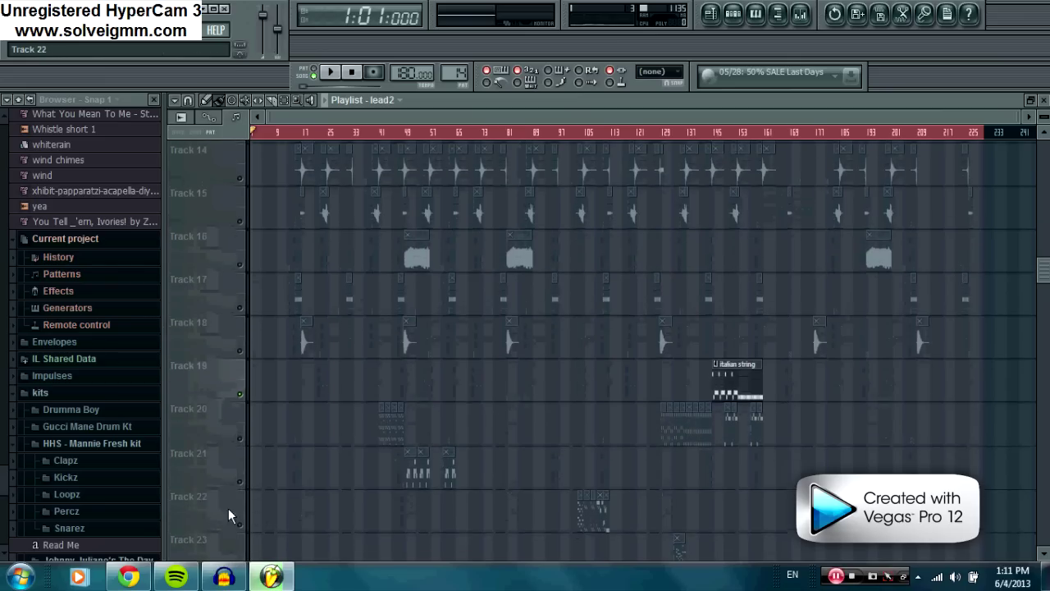
# Unmute the sound-effect tracks again, from Track 18 up to Track 12
pyautogui.scroll(3, 209, 472)
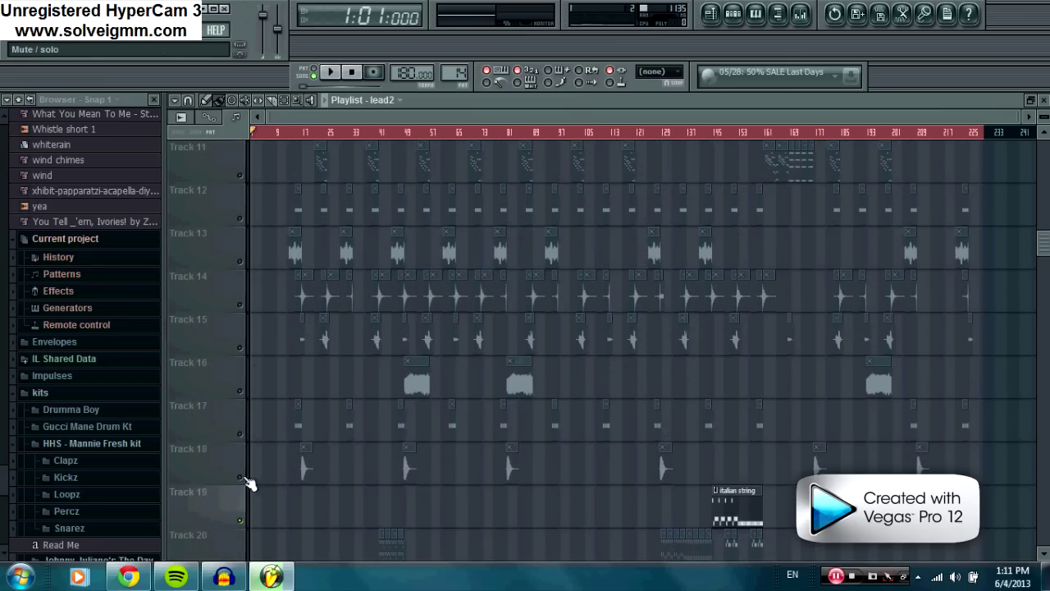
pyautogui.click(239, 477)
pyautogui.click(240, 434)
pyautogui.click(240, 390)
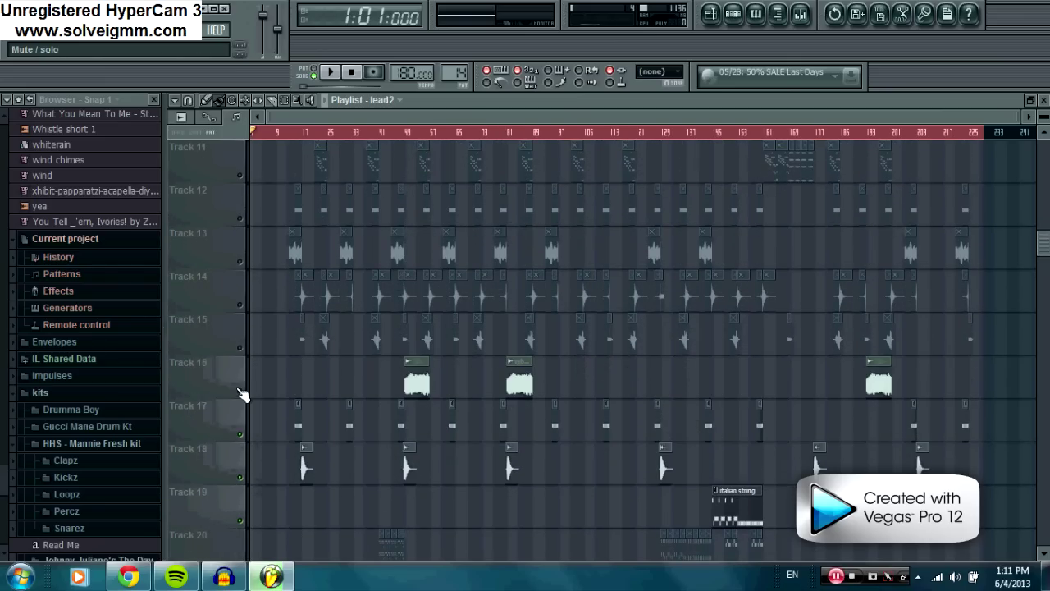
pyautogui.click(240, 347)
pyautogui.click(240, 305)
pyautogui.click(241, 262)
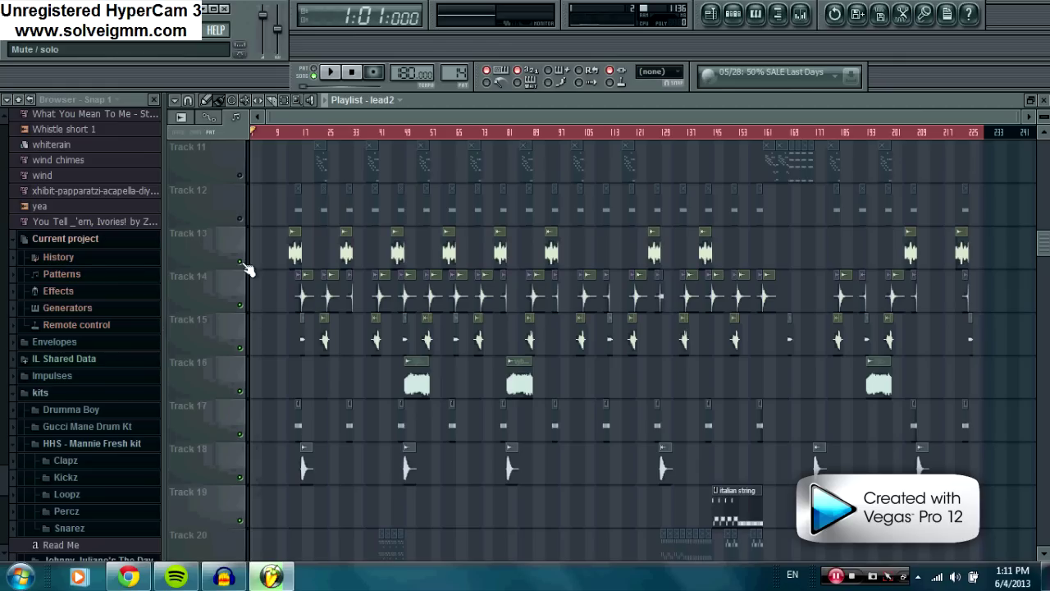
pyautogui.click(240, 219)
# Unmute the remaining muted instrument tracks above the sound effects, from Track 11 up to Track 3
pyautogui.scroll(3, 244, 188)
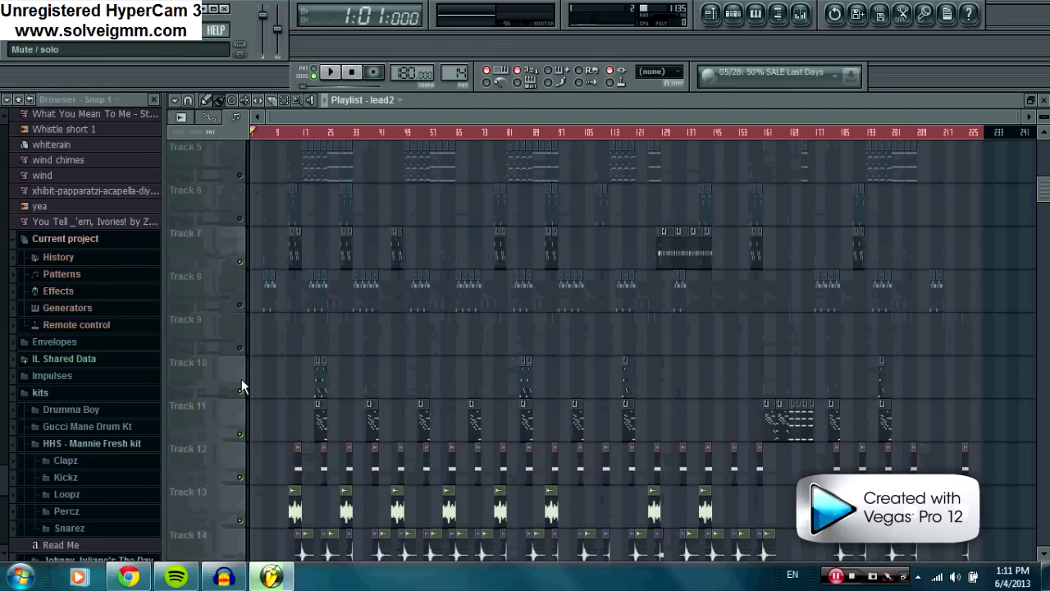
pyautogui.click(239, 348)
pyautogui.click(239, 304)
pyautogui.scroll(-1, 232, 196)
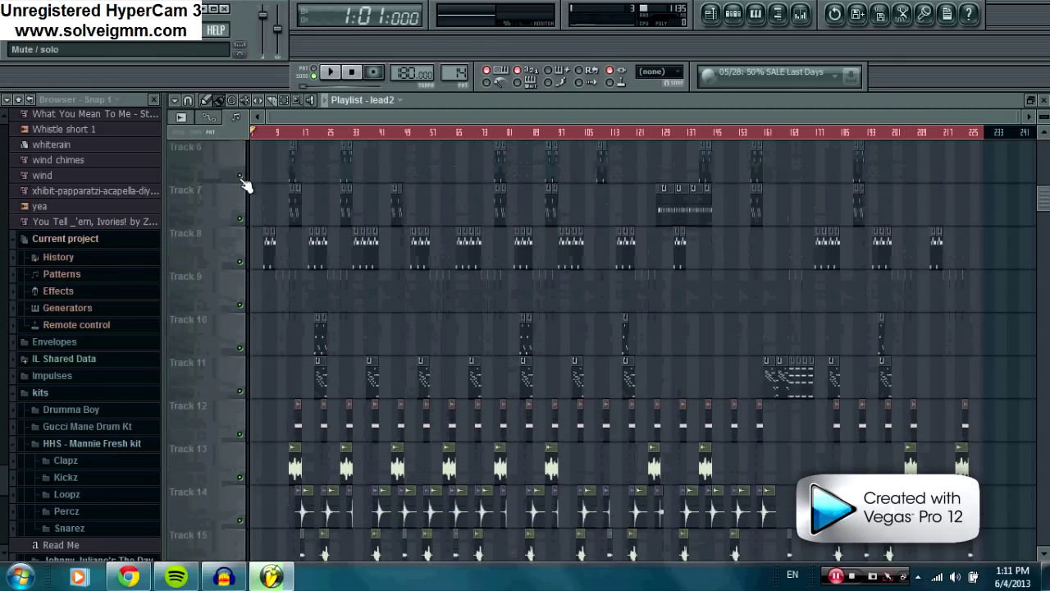
pyautogui.scroll(3, 245, 184)
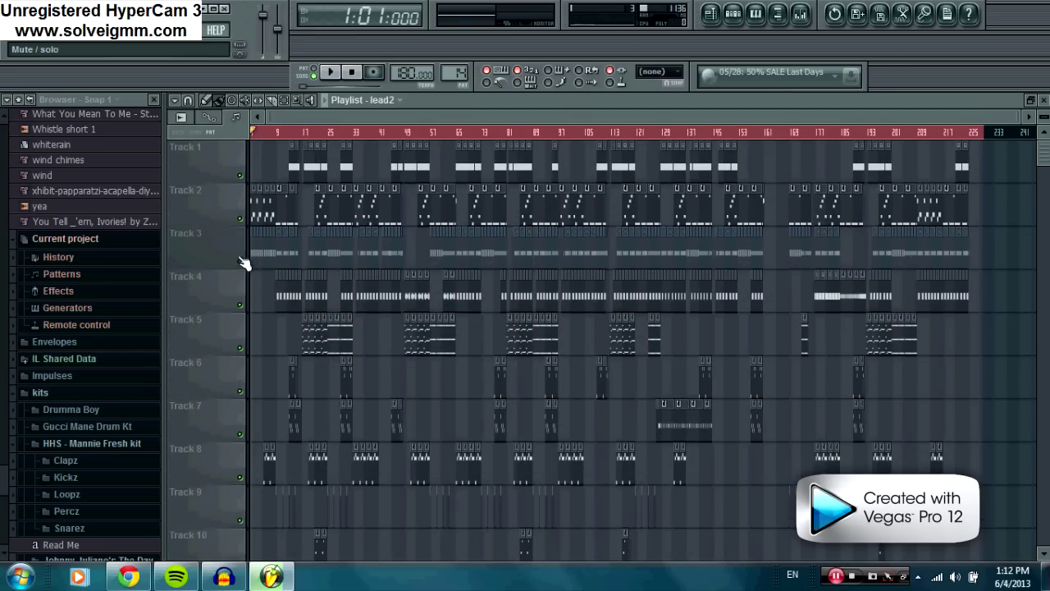
pyautogui.click(240, 260)
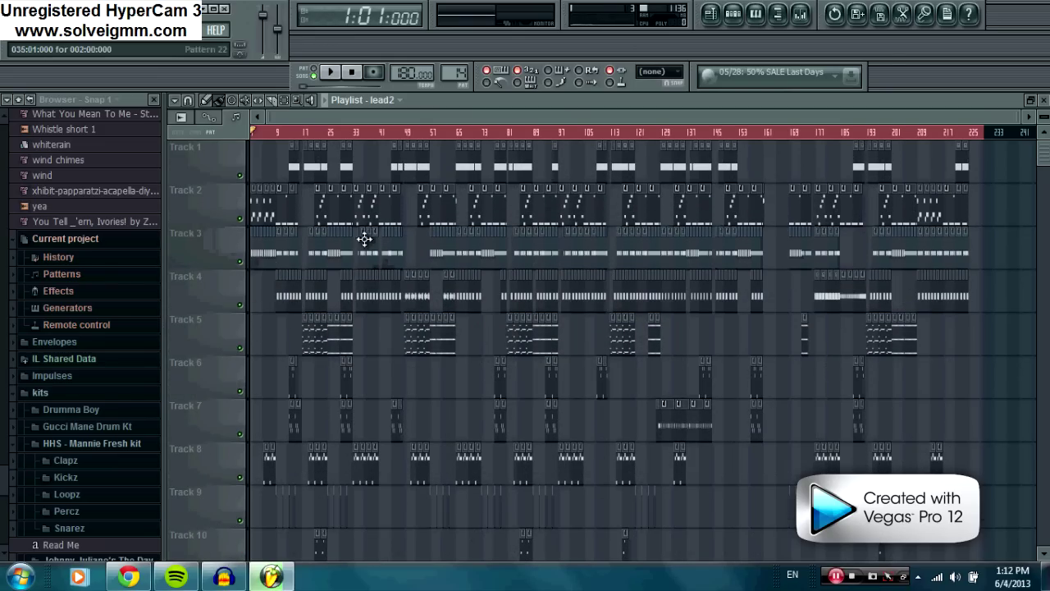
# Set the playback position to bar 34, play the full arrangement briefly and pause it
pyautogui.scroll(5, 395, 139)
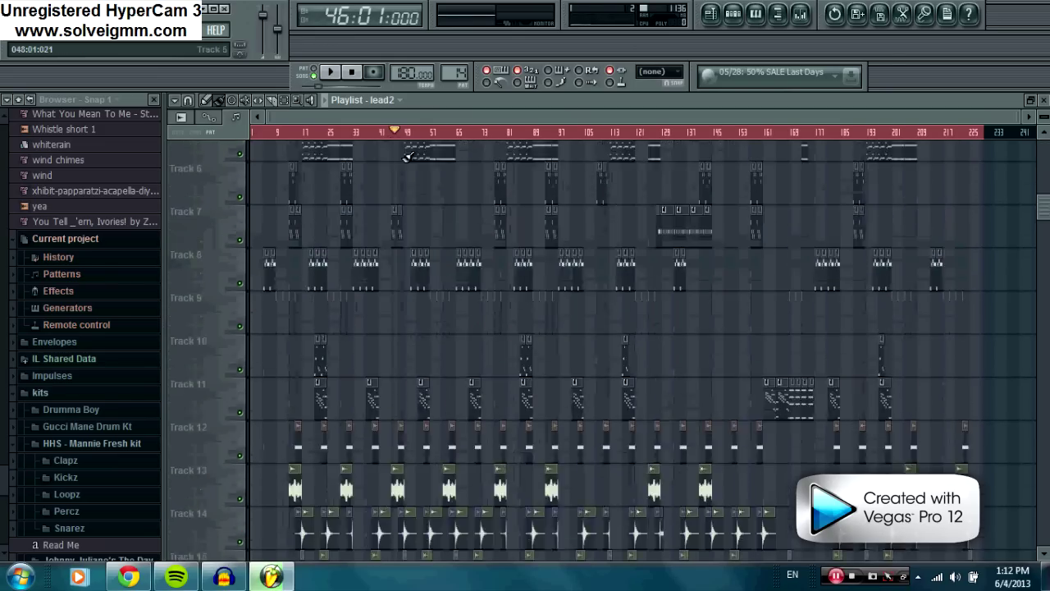
pyautogui.moveTo(434, 123); pyautogui.dragTo(323, 128)
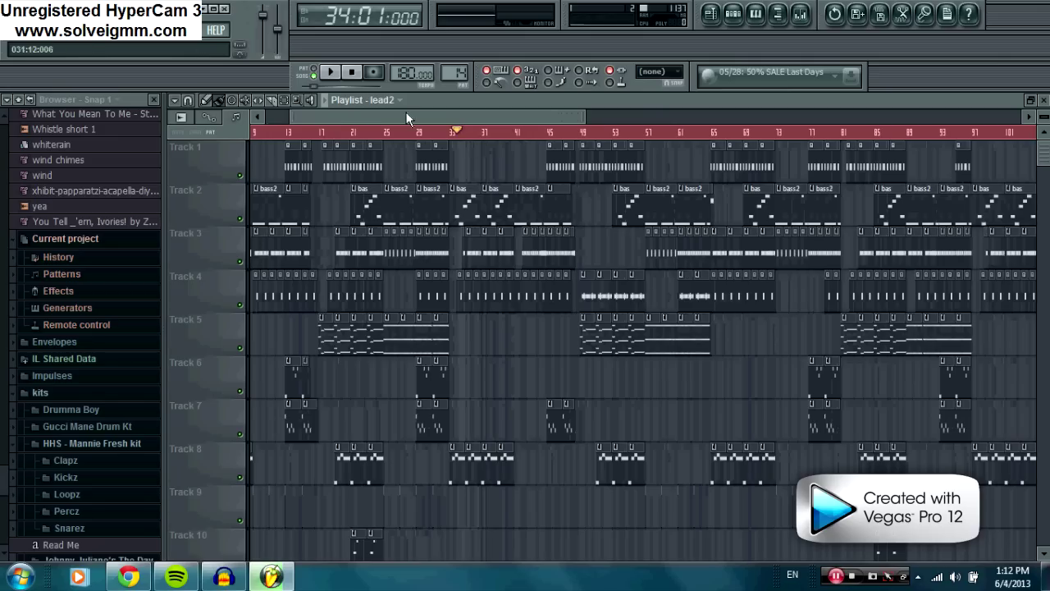
pyautogui.click(332, 73)
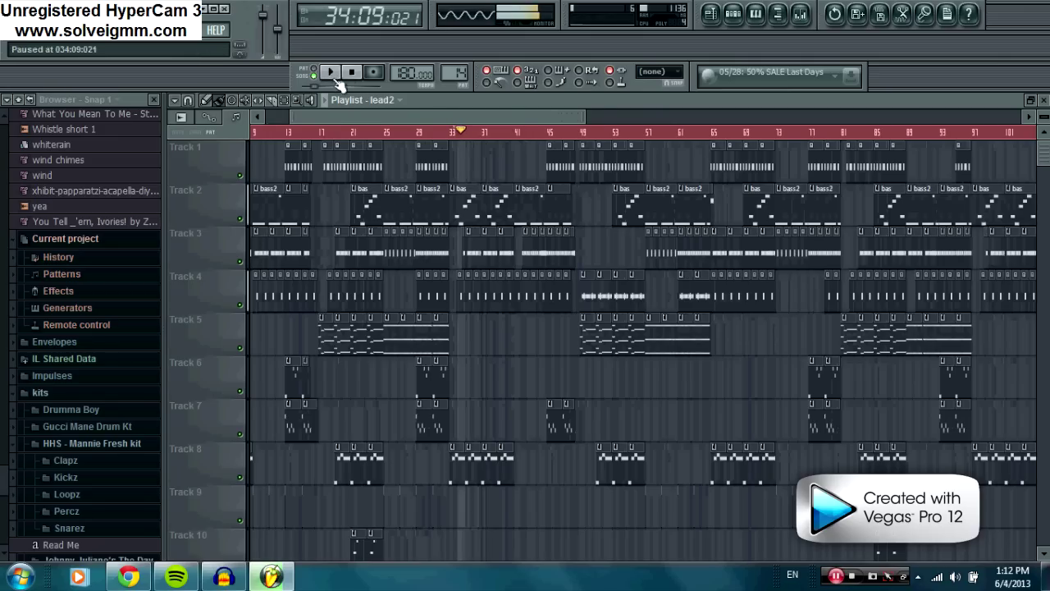
# Play the full arrangement from bar 23 through the transition at bar 33, review the tracks below, and stop the song
pyautogui.moveTo(436, 114); pyautogui.dragTo(388, 115)
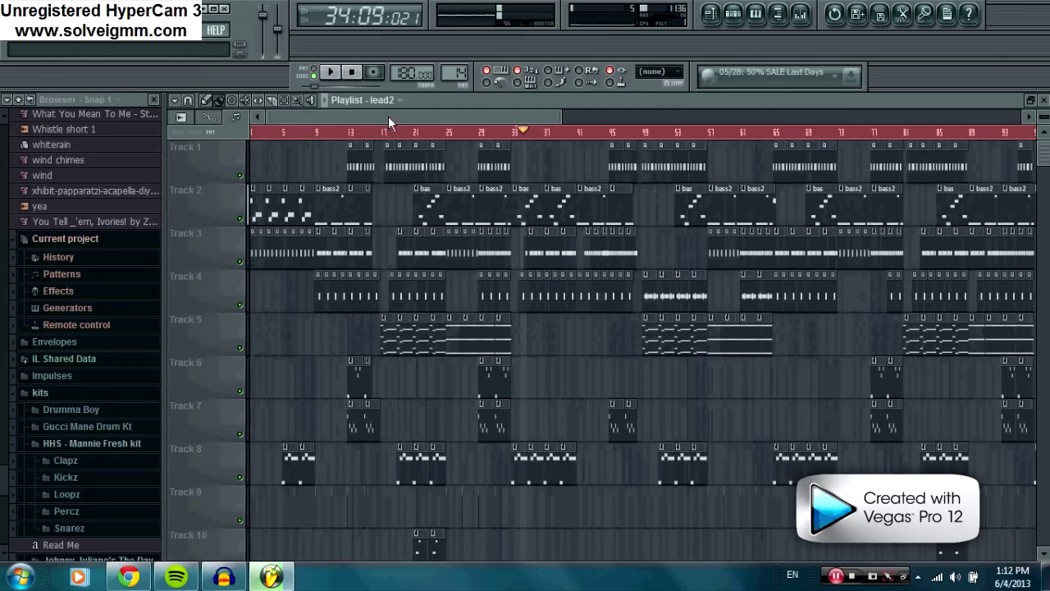
pyautogui.click(431, 134)
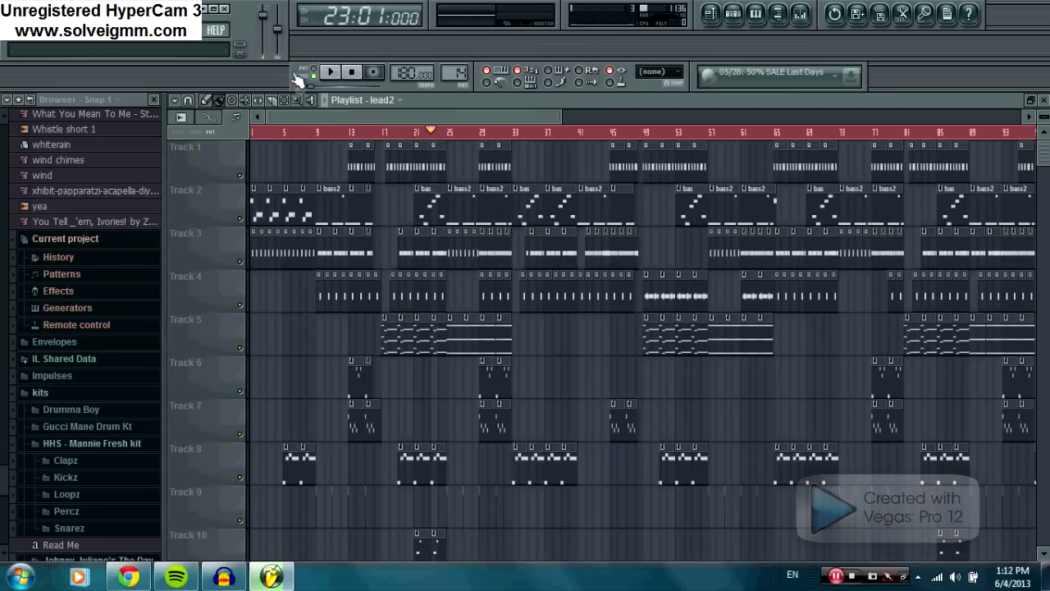
pyautogui.click(331, 72)
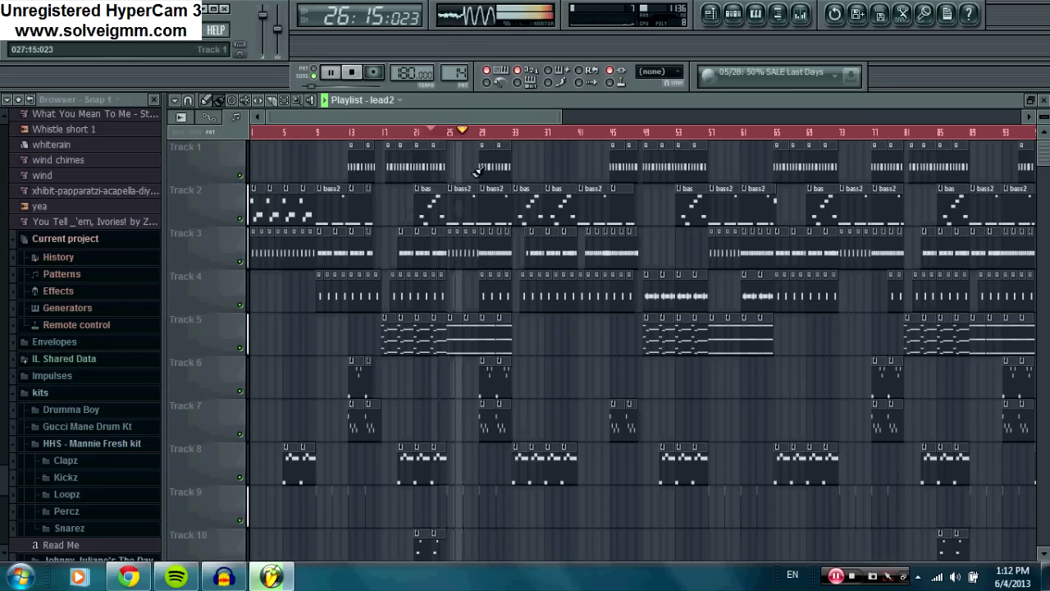
pyautogui.scroll(-4, 560, 314)
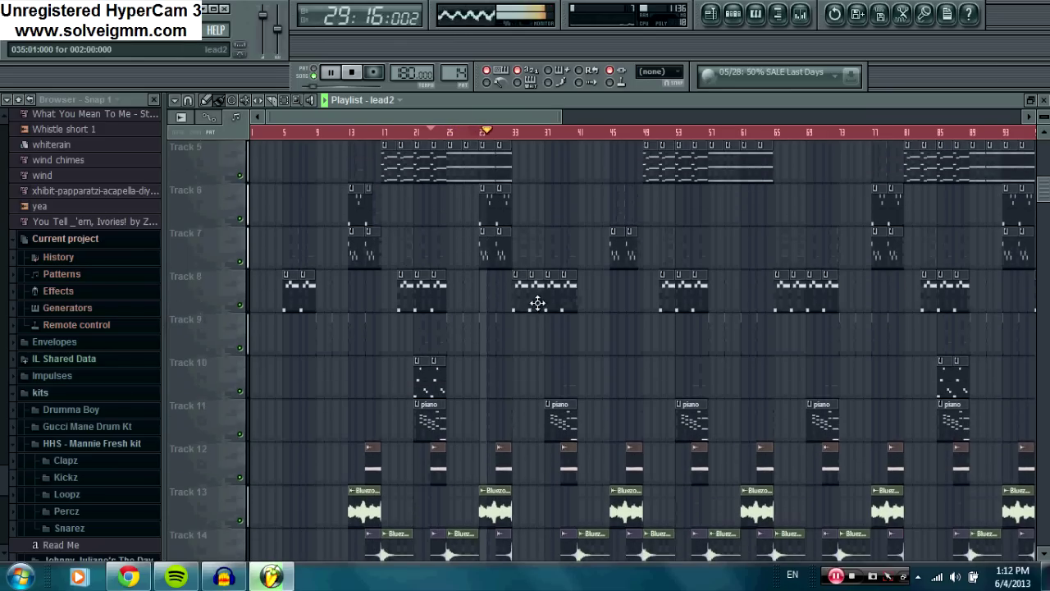
pyautogui.scroll(2, 541, 295)
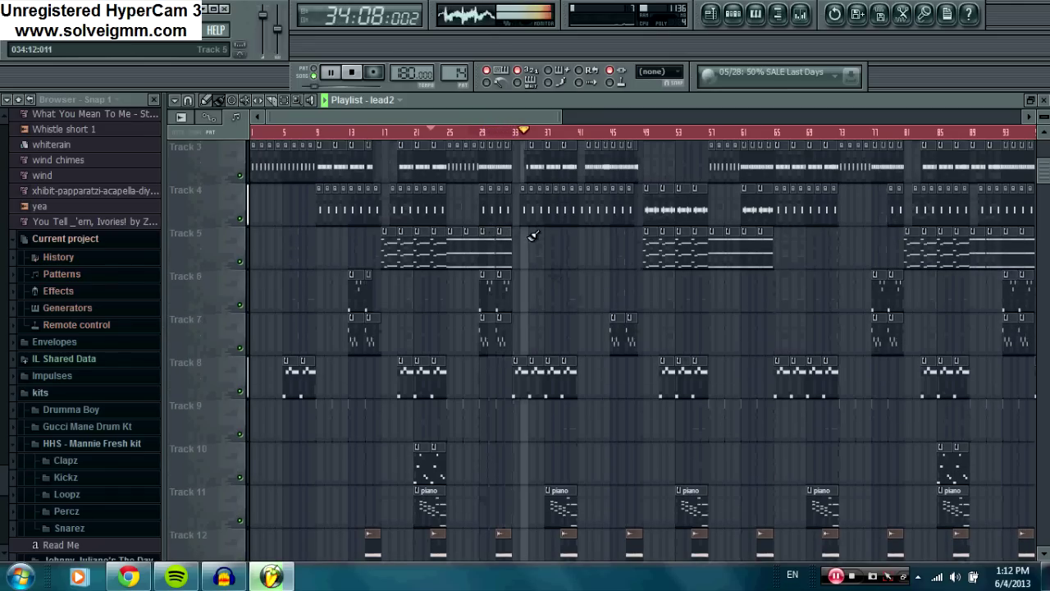
pyautogui.click(367, 79)
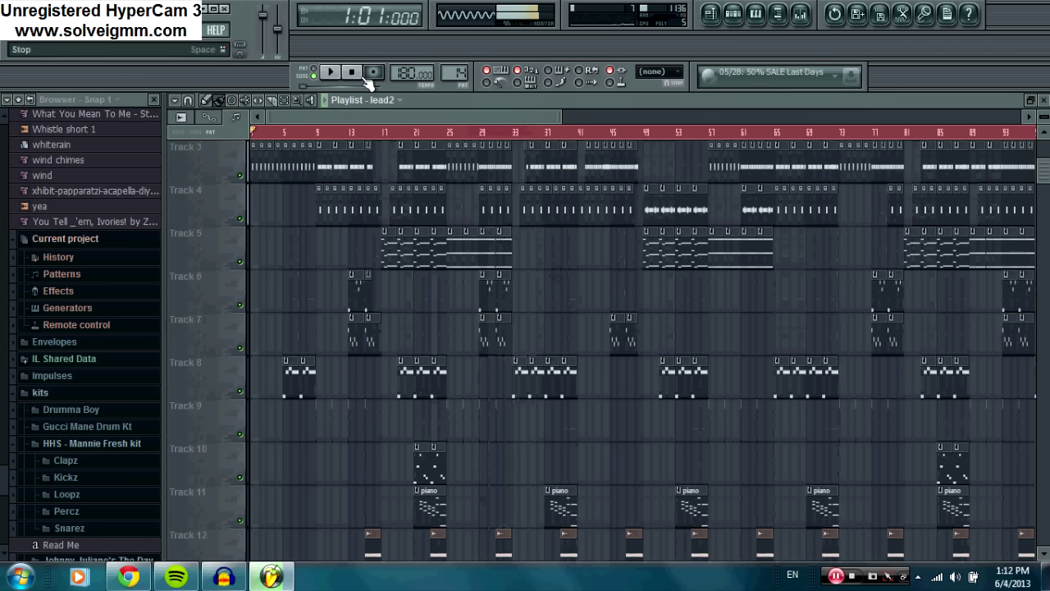
# Examine the arrangement from the upper instrument tracks down to the effect clips on Track 27, up to about bar 145
pyautogui.moveTo(361, 116); pyautogui.dragTo(404, 115)
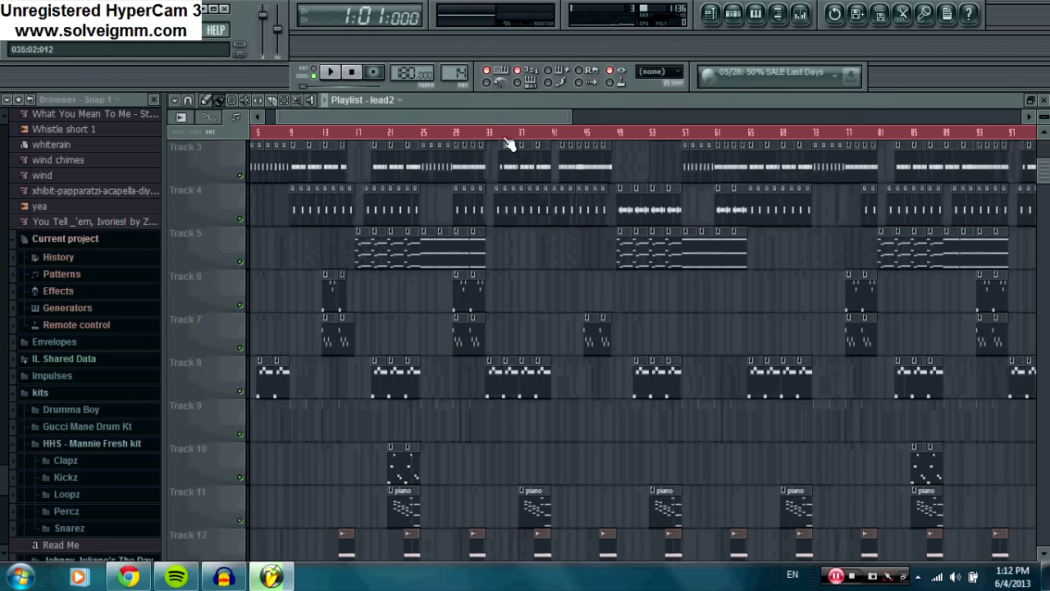
pyautogui.scroll(3, 505, 140)
pyautogui.scroll(2, 777, 361)
pyautogui.scroll(-4, 542, 148)
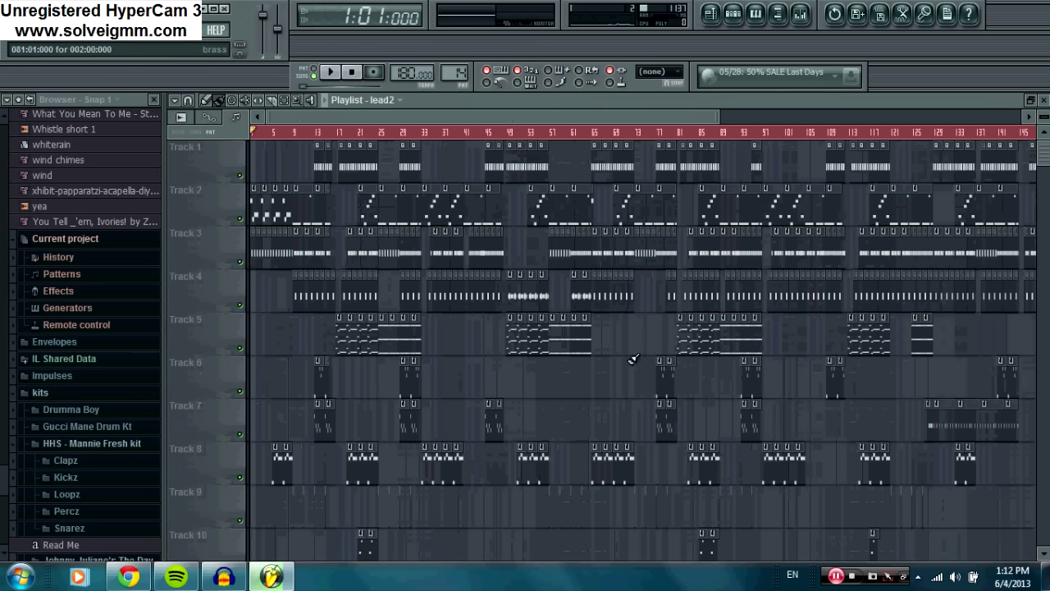
pyautogui.scroll(-19, 431, 238)
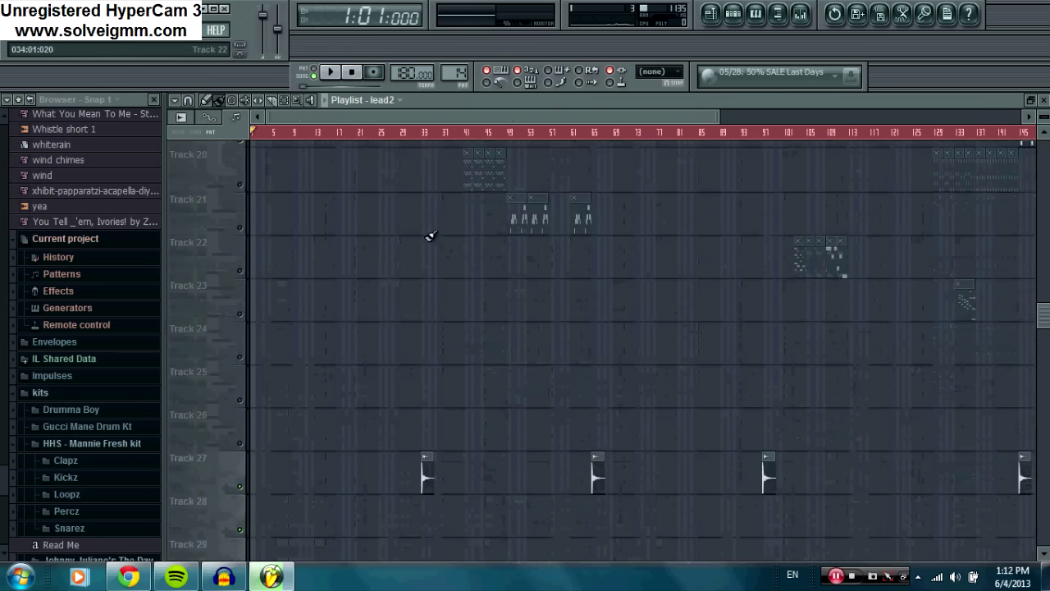
pyautogui.scroll(19, 431, 238)
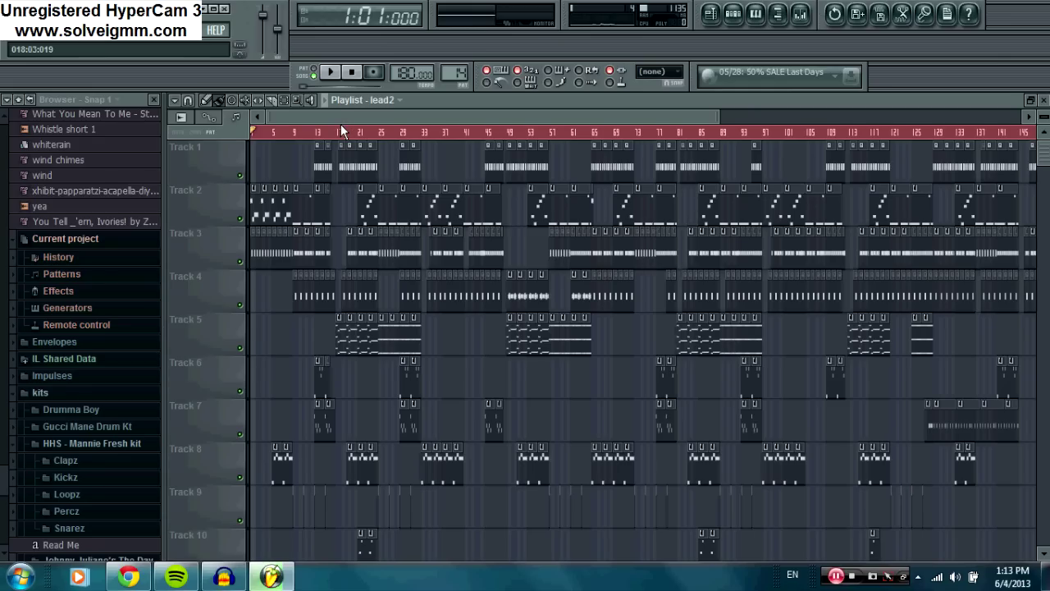
# Compare the recurring piano and effect clips on Tracks 11 to 18 with the extra clips on Tracks 19 to 24
pyautogui.scroll(-9, 460, 215)
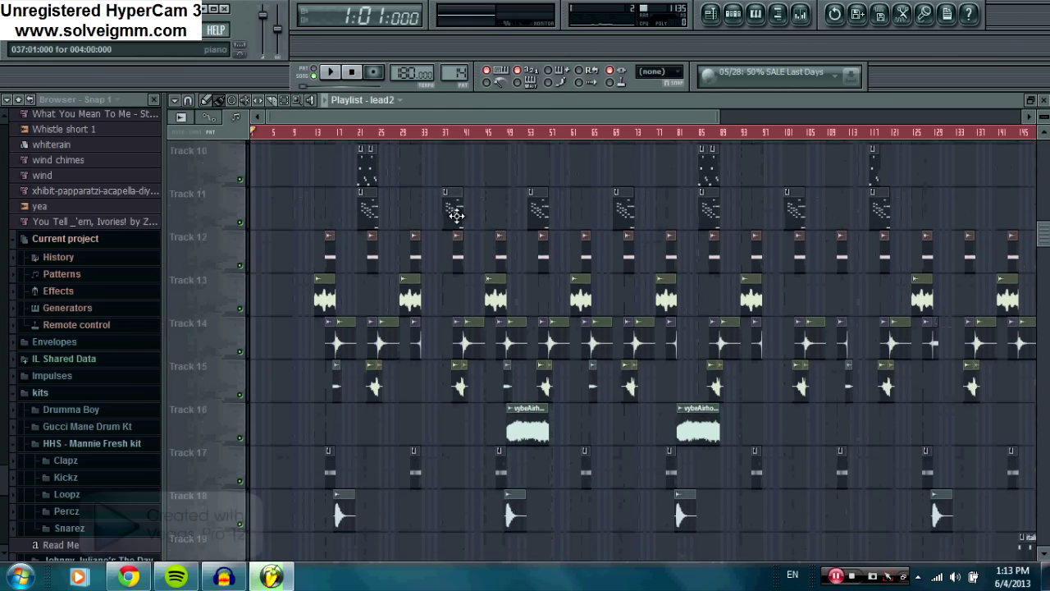
pyautogui.scroll(-7, 456, 215)
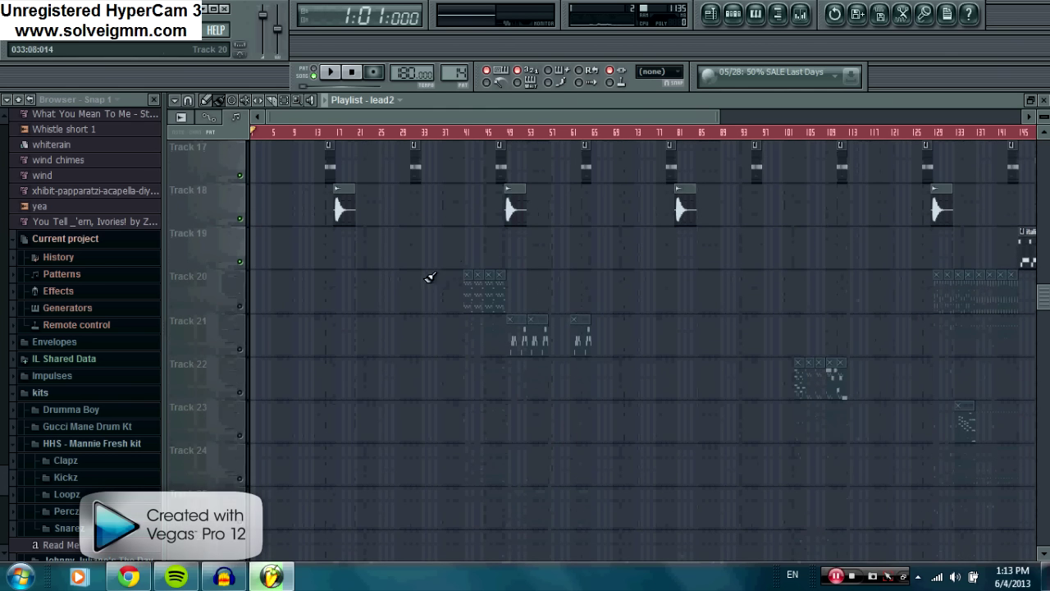
pyautogui.scroll(-2, 376, 121)
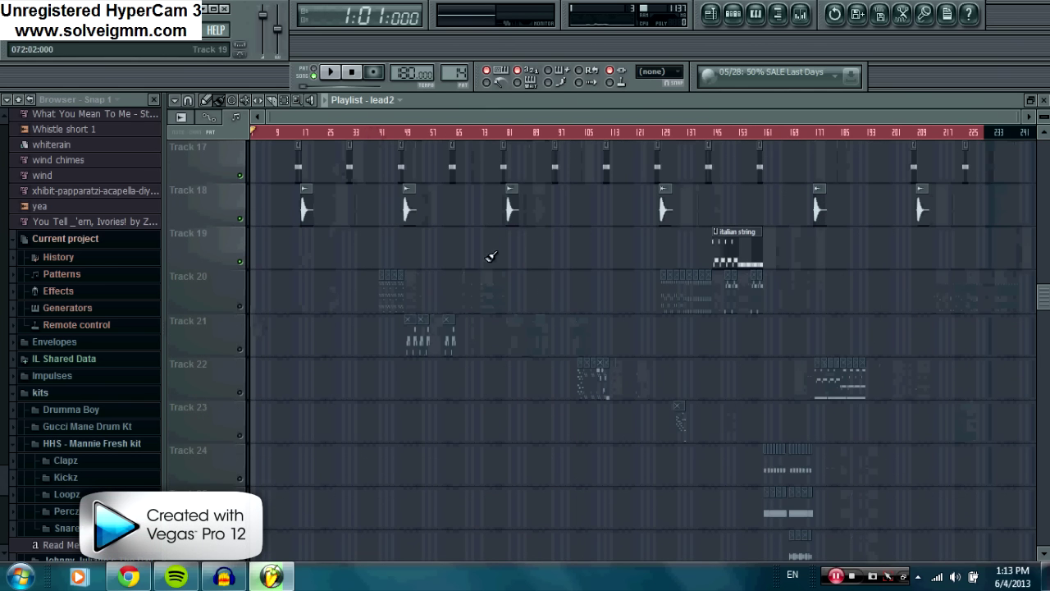
# Play the full arrangement from bar 70 and unmute Tracks 20 and 21 during playback
pyautogui.scroll(16, 574, 230)
pyautogui.scroll(1, 460, 172)
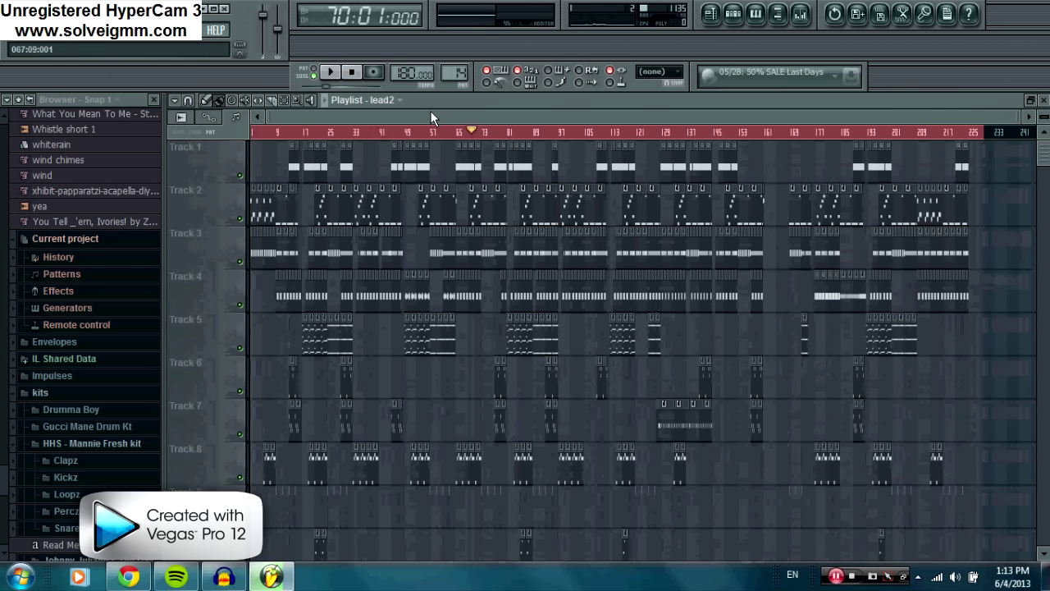
pyautogui.click(333, 72)
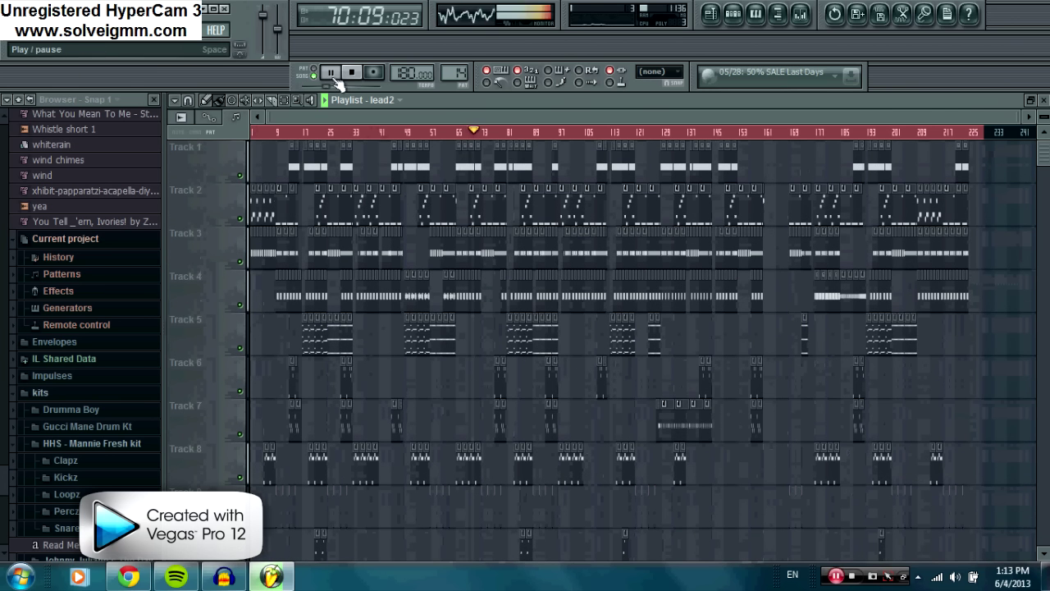
pyautogui.scroll(-2, 492, 287)
pyautogui.scroll(-17, 493, 287)
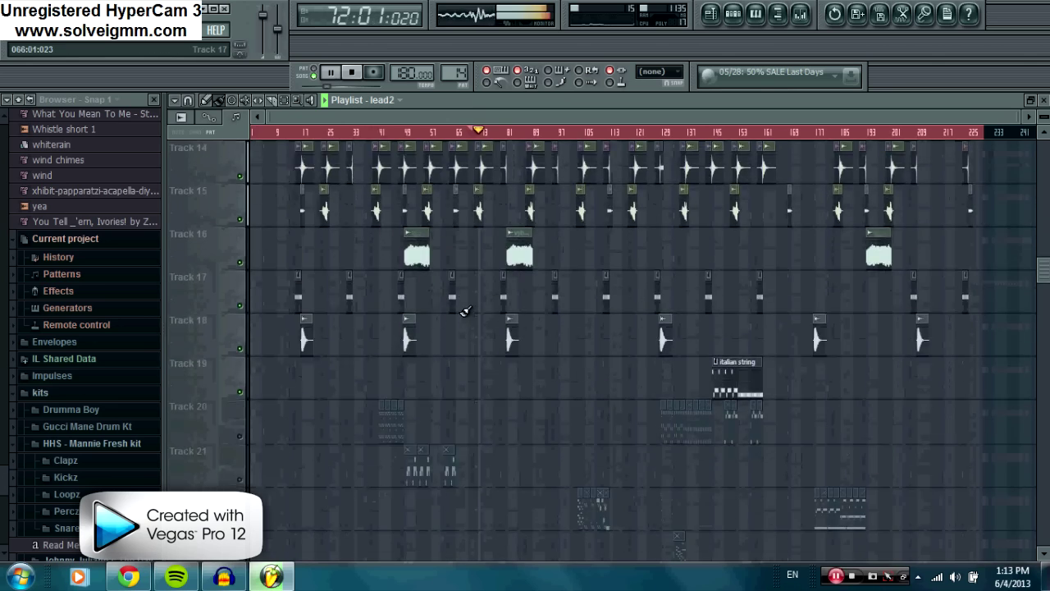
pyautogui.scroll(5, 455, 284)
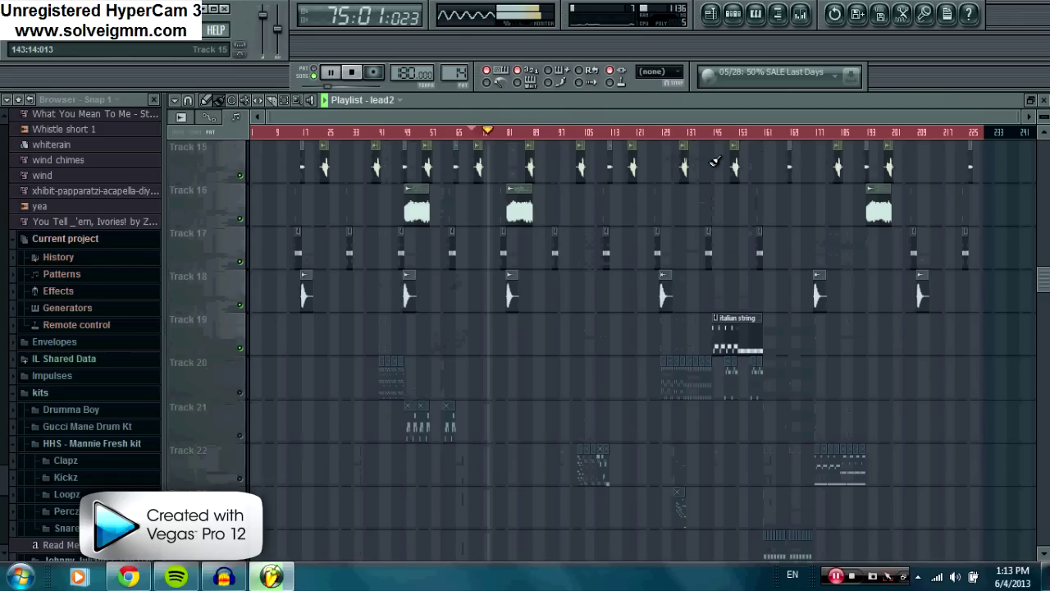
pyautogui.click(239, 434)
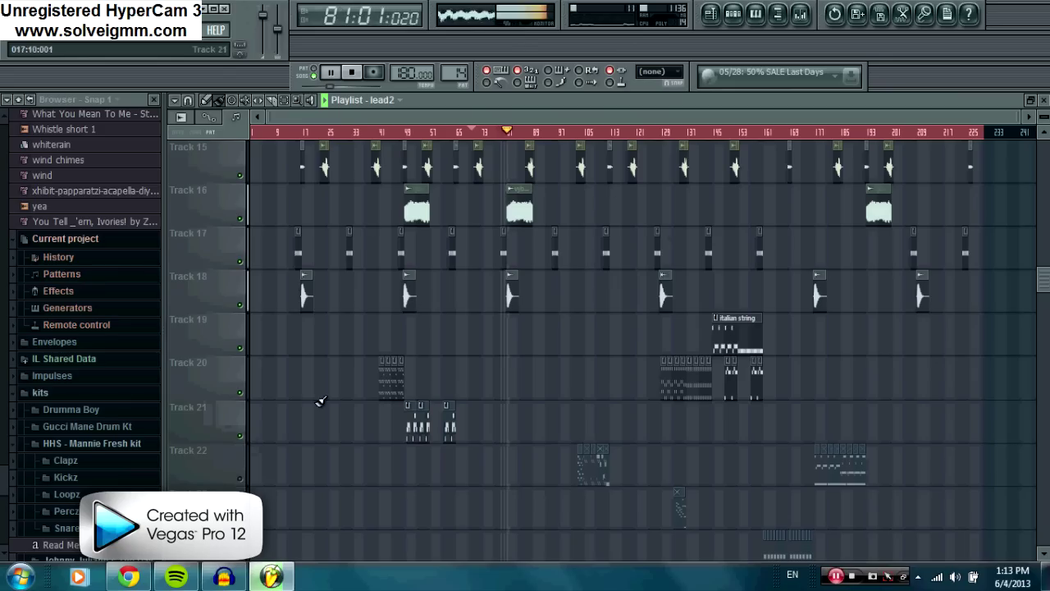
# Play the full arrangement from about bar 43 through the added clips on Tracks 20 and 21
pyautogui.click(390, 133)
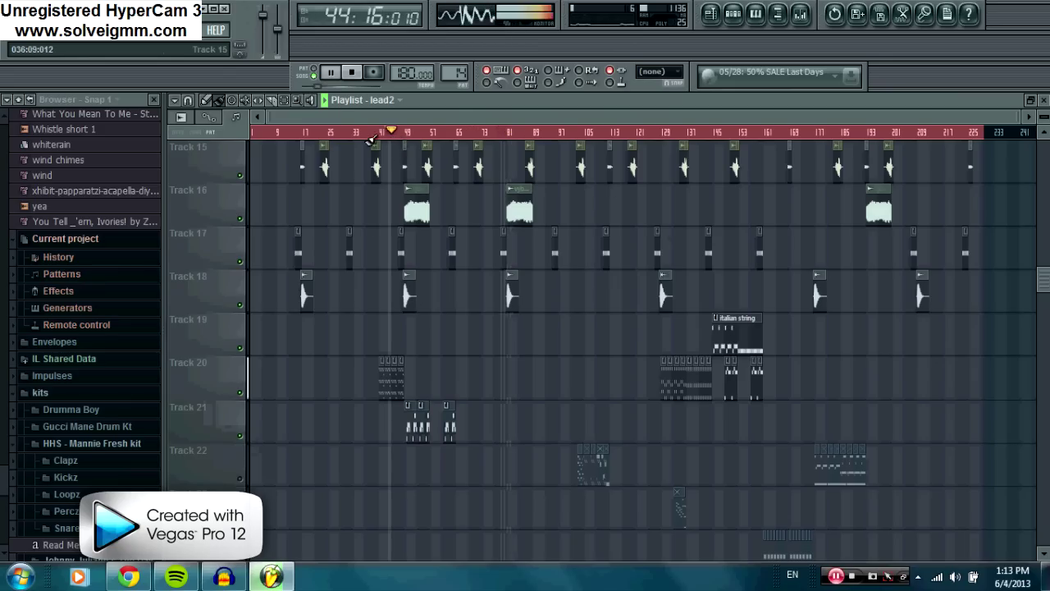
pyautogui.scroll(3, 391, 138)
pyautogui.scroll(-1, 391, 142)
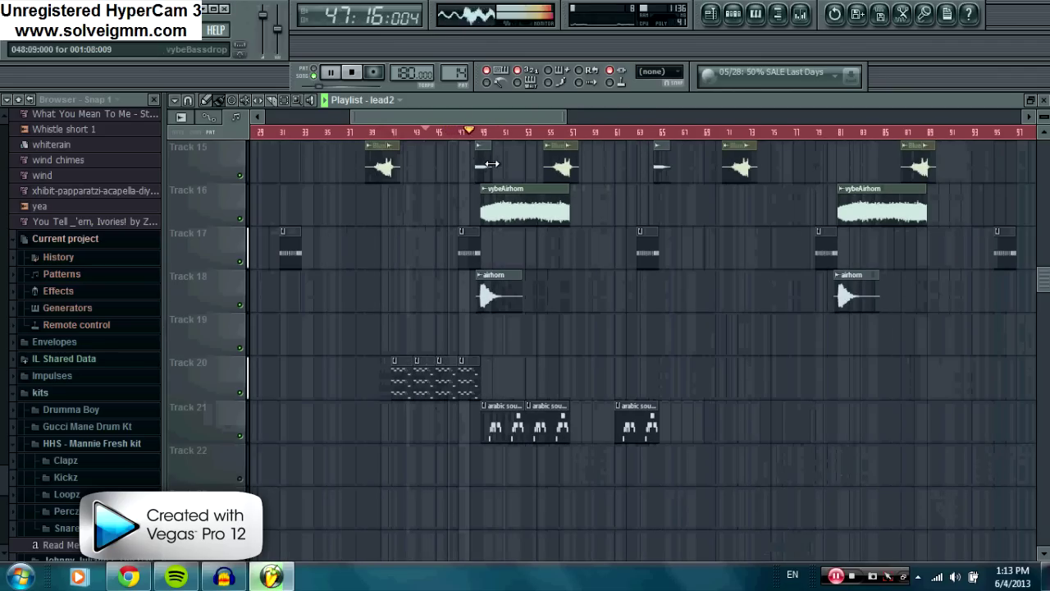
pyautogui.click(224, 577)
pyautogui.click(224, 577)
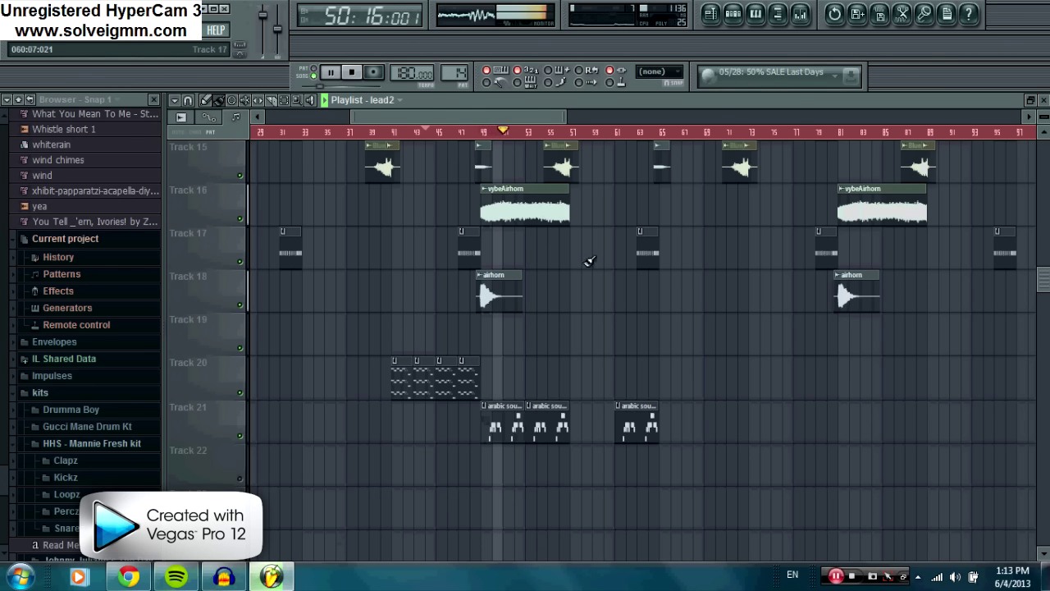
pyautogui.scroll(-3, 469, 136)
pyautogui.scroll(-2, 470, 135)
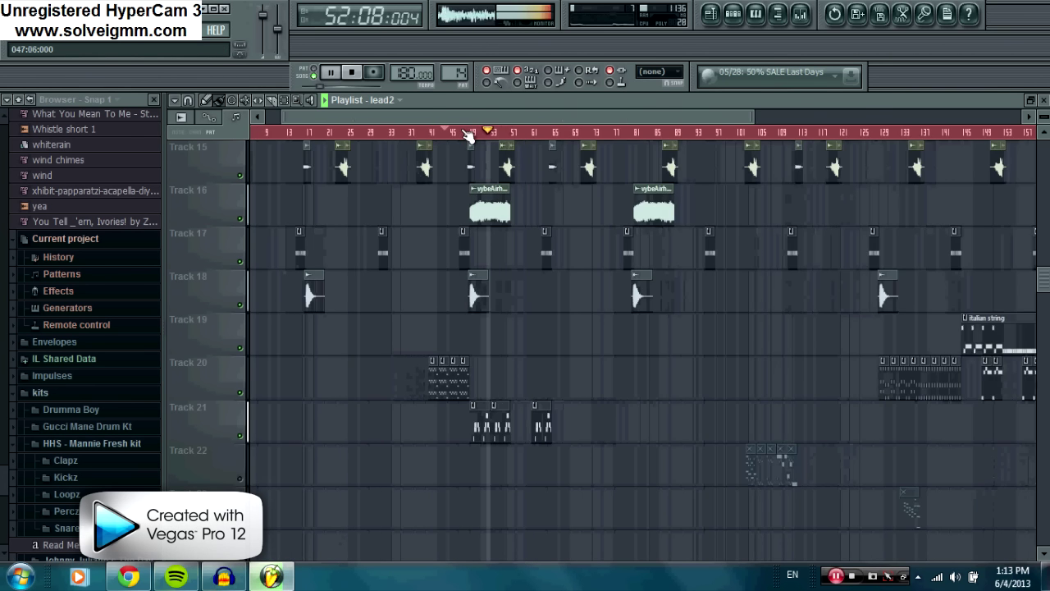
pyautogui.scroll(-2, 462, 274)
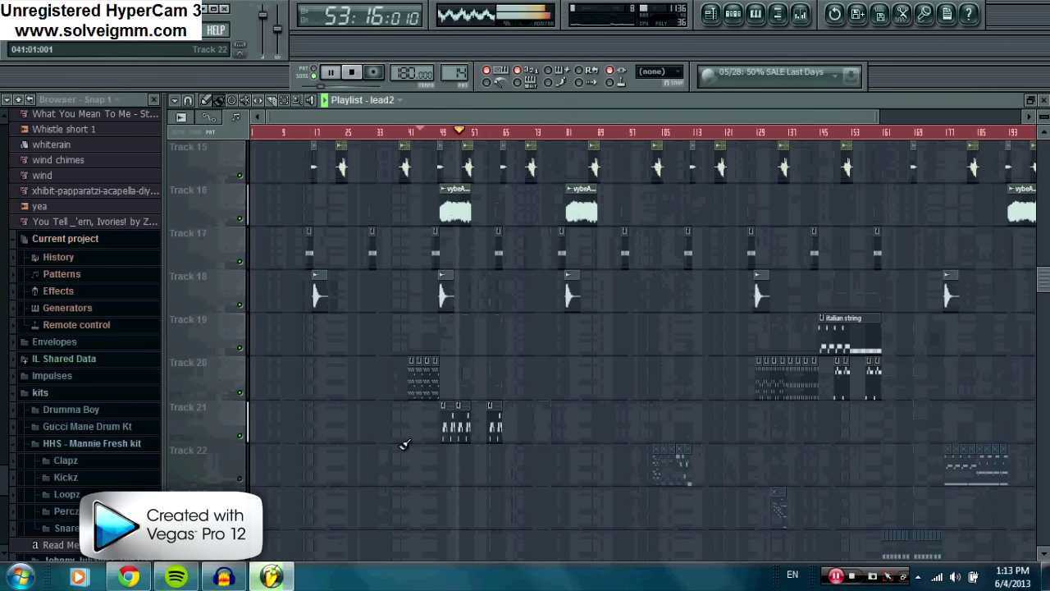
# Unmute Tracks 22 to 26 while the song keeps playing
pyautogui.scroll(-2, 239, 364)
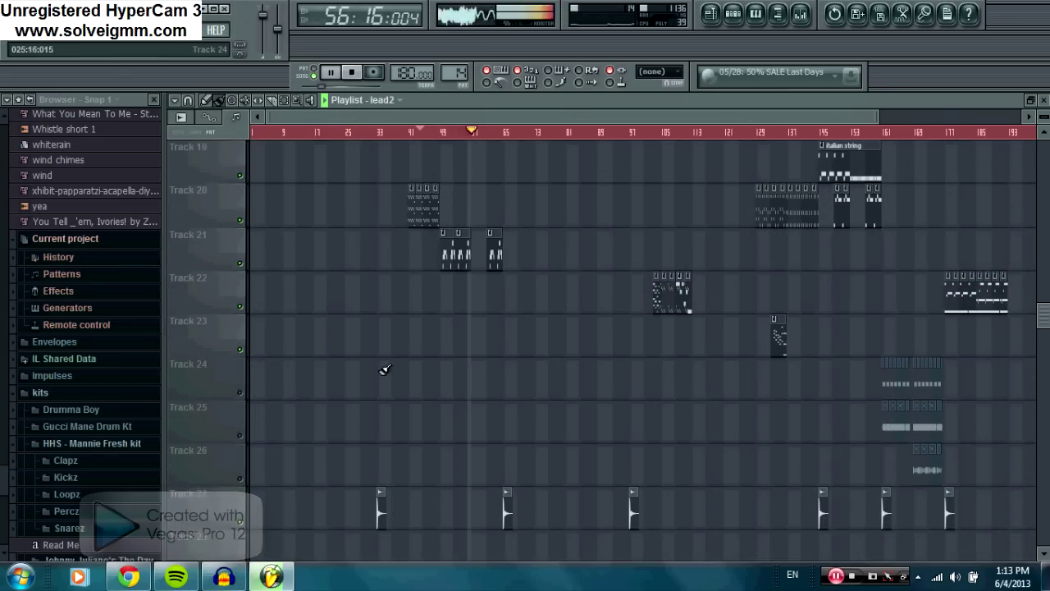
pyautogui.scroll(2, 385, 368)
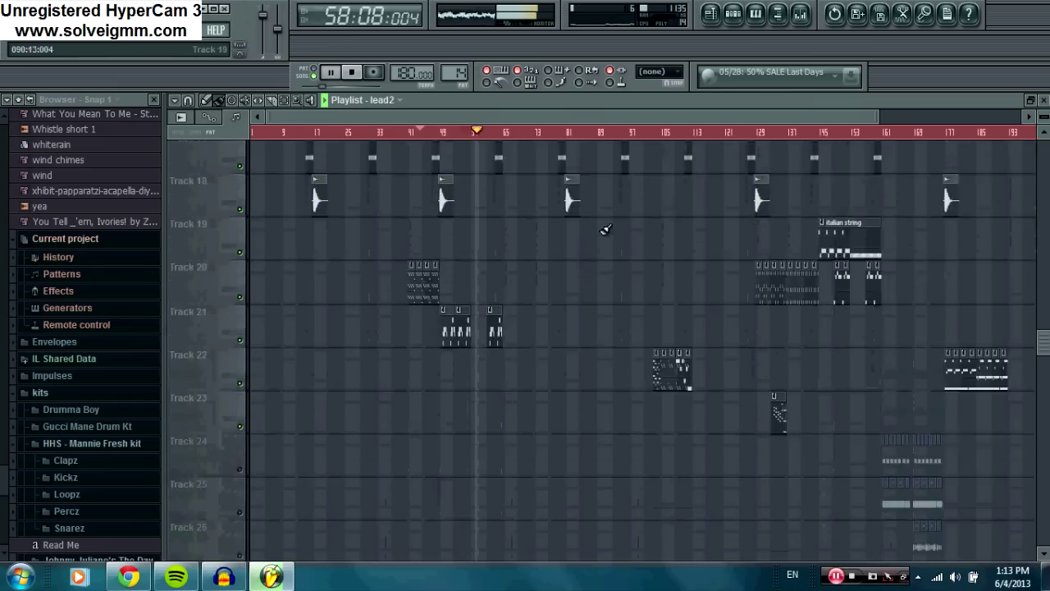
pyautogui.scroll(-5, 342, 298)
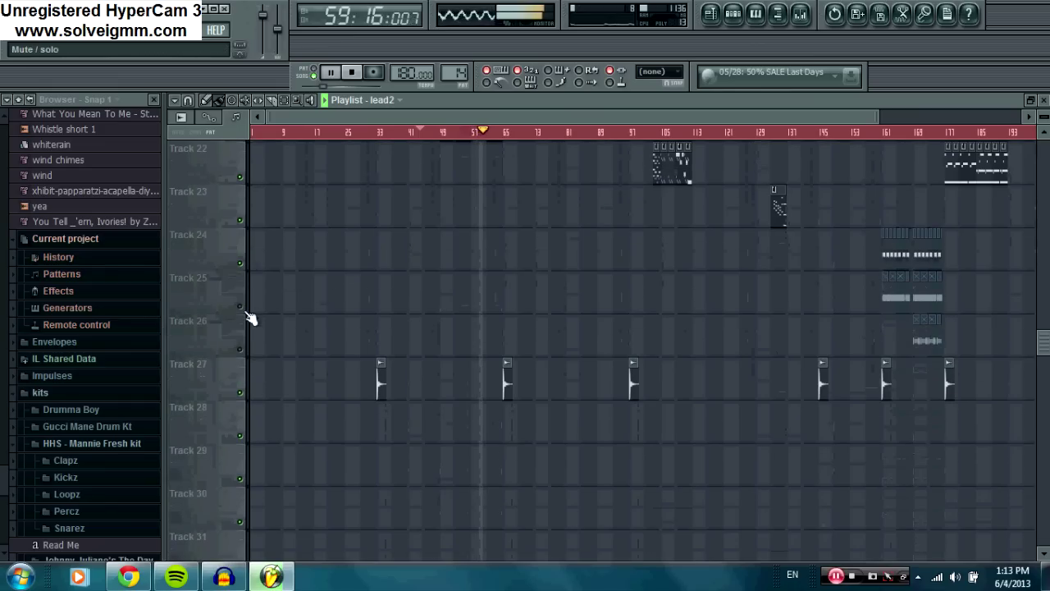
pyautogui.scroll(3, 592, 256)
pyautogui.scroll(1, 593, 256)
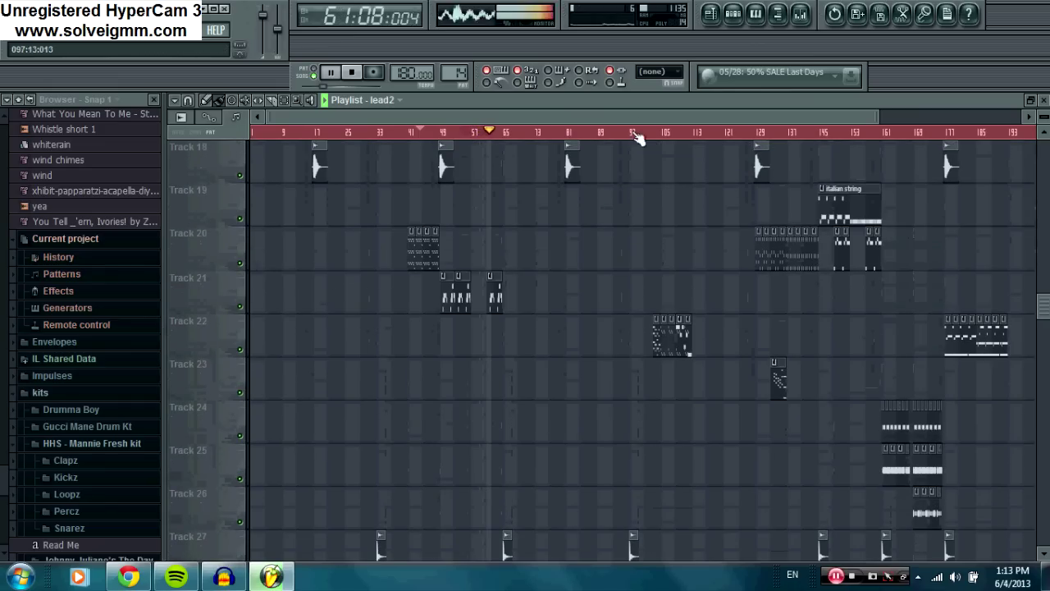
# Play the arrangement from about bar 101 into the first group of clips on Track 22
pyautogui.click(648, 134)
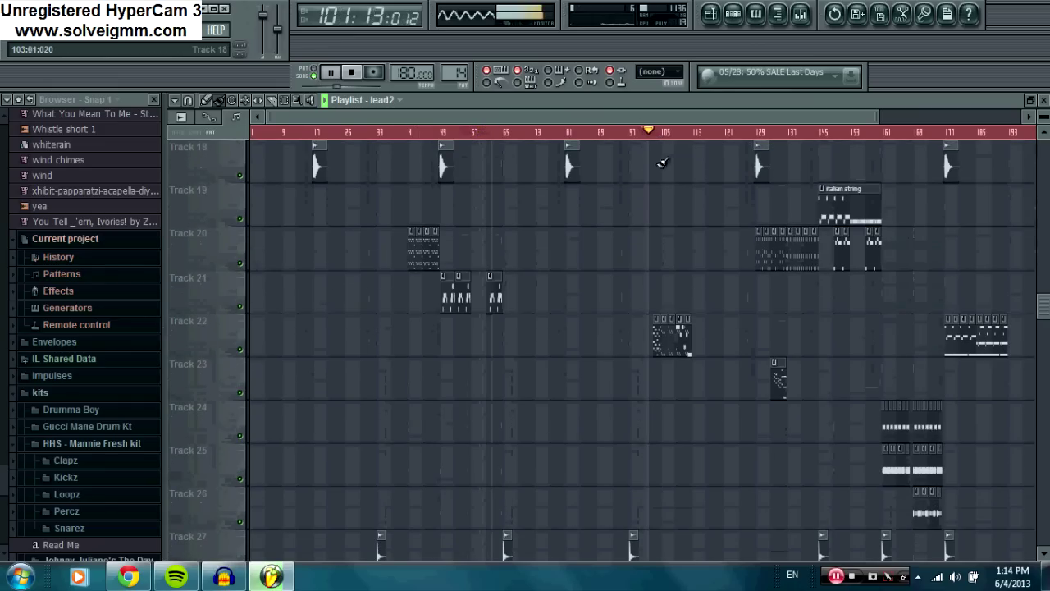
pyautogui.scroll(5, 680, 206)
pyautogui.scroll(-5, 680, 206)
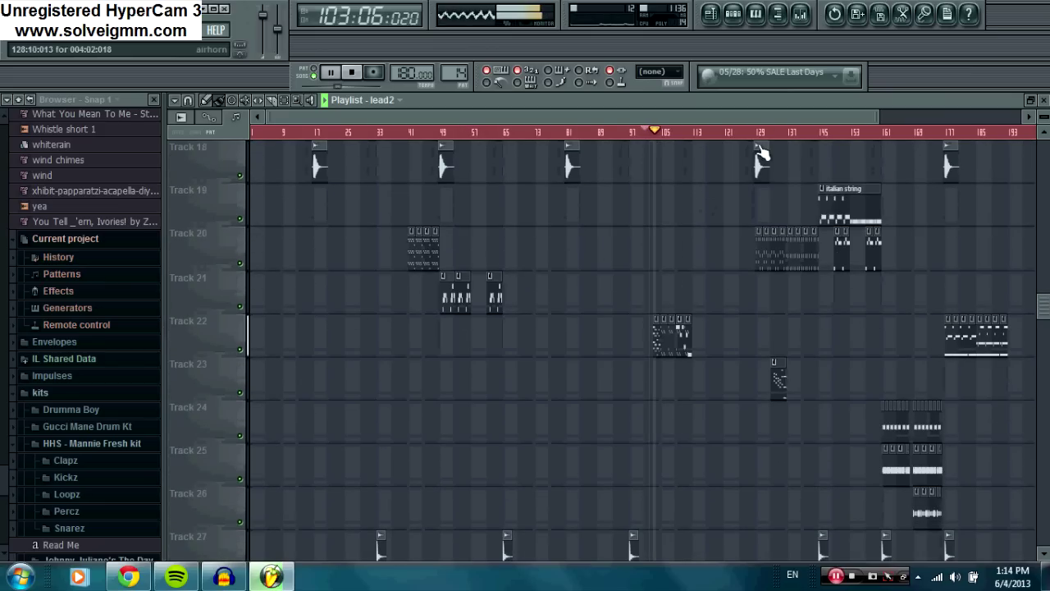
# Play the arrangement from bar 127 into the Track 20 and 23 clips and check the recording running in Audacity
pyautogui.click(753, 134)
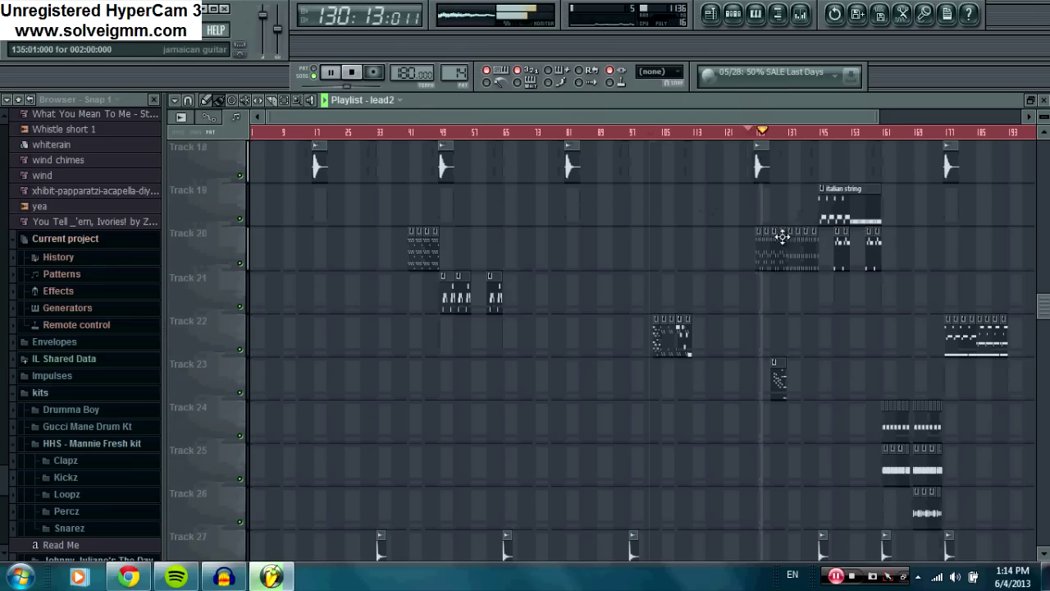
pyautogui.click(267, 579)
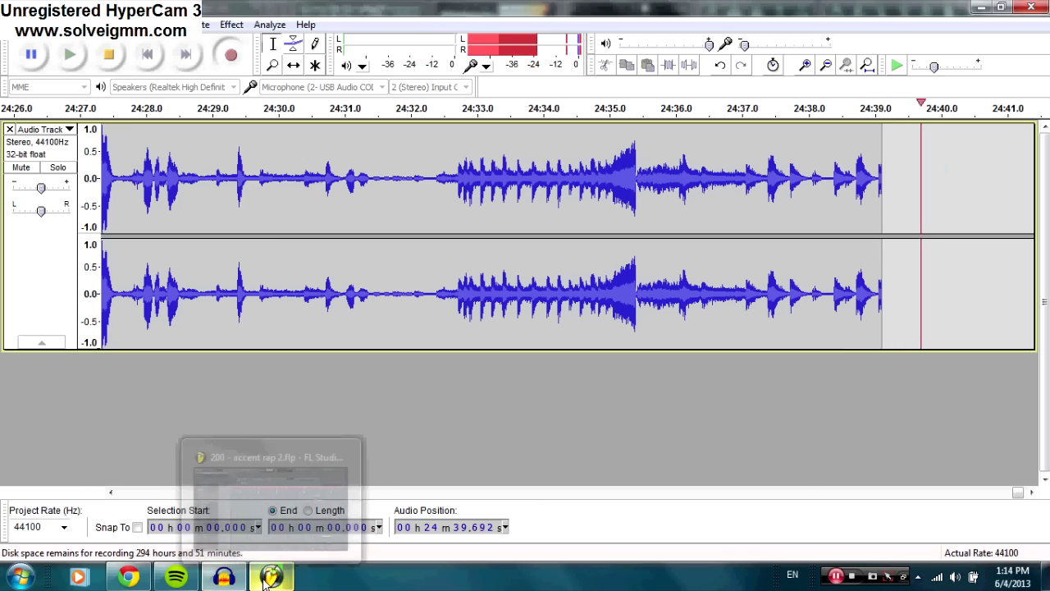
pyautogui.click(269, 578)
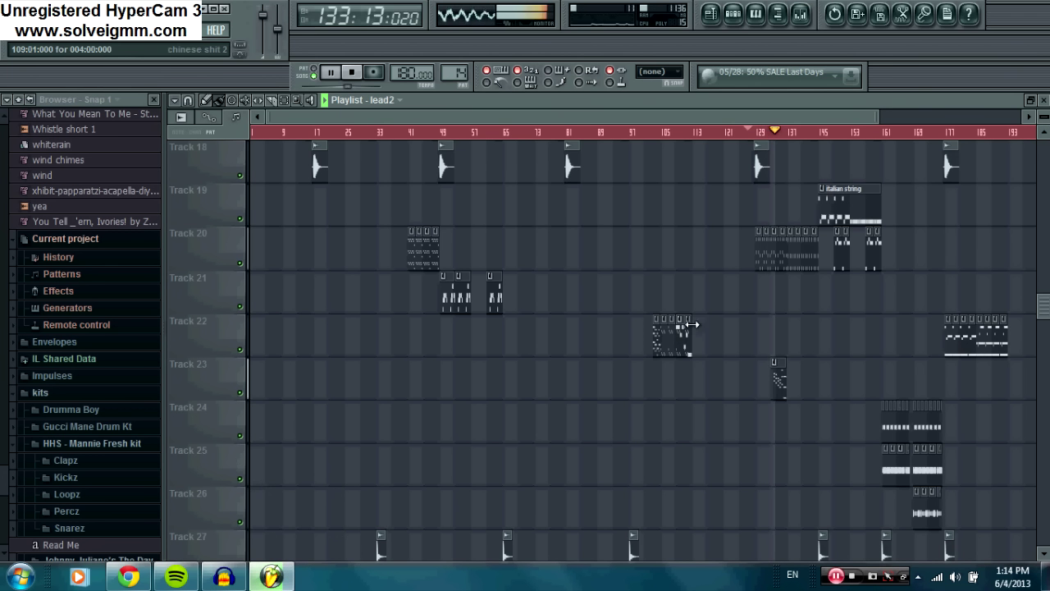
# Review the clips below Track 26 and stop the song
pyautogui.scroll(-1, 507, 138)
pyautogui.scroll(-4, 584, 237)
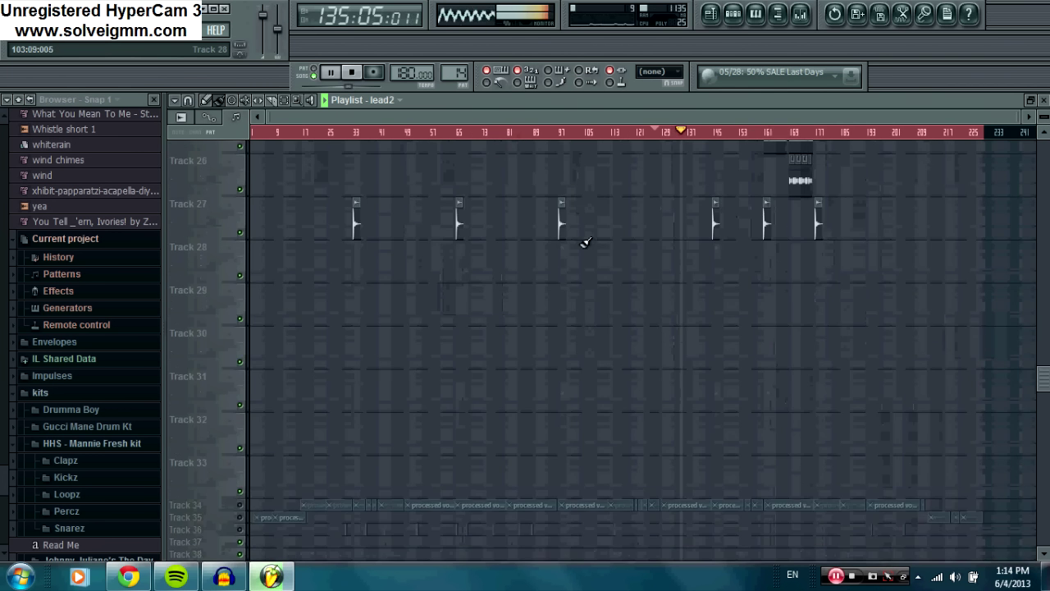
pyautogui.scroll(7, 583, 237)
pyautogui.click(352, 75)
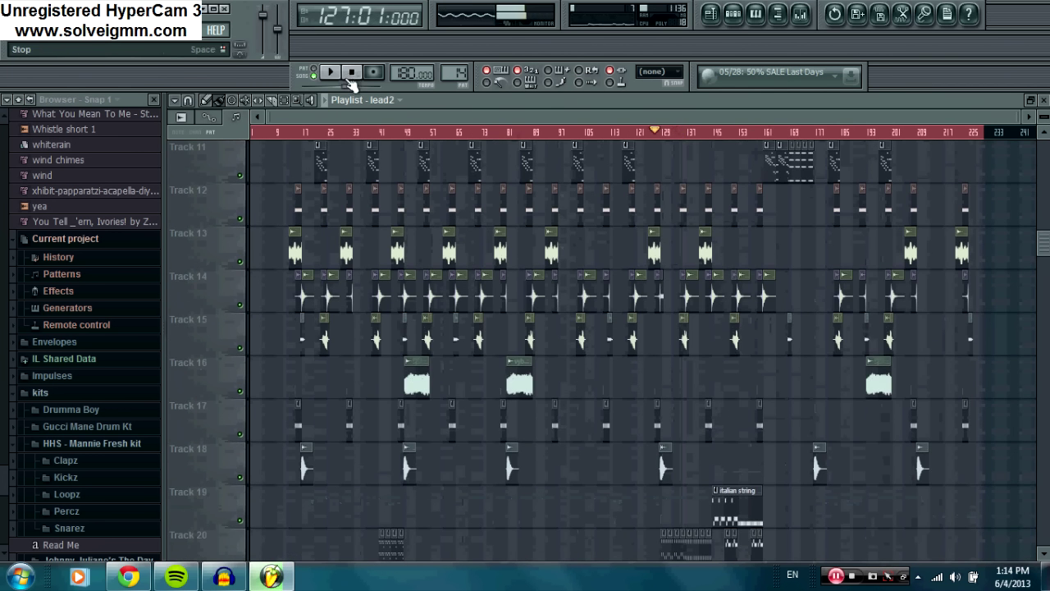
# Compare the recurring effect clips on Tracks 12 to 18 with the one-off clips on Tracks 19 to 27
pyautogui.scroll(-4, 515, 274)
pyautogui.scroll(-3, 499, 319)
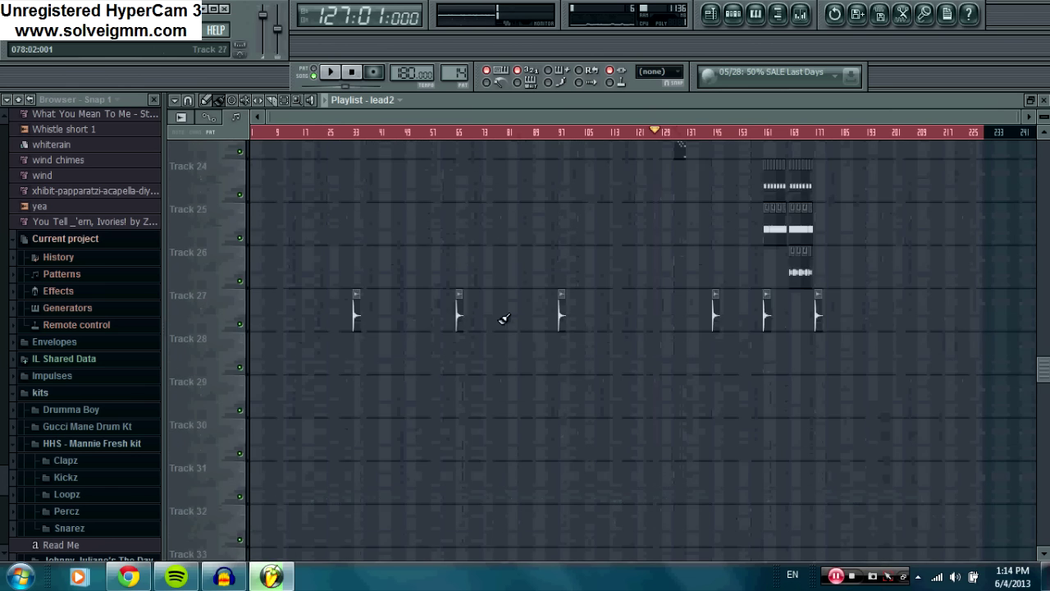
pyautogui.scroll(4, 574, 304)
pyautogui.scroll(3, 648, 304)
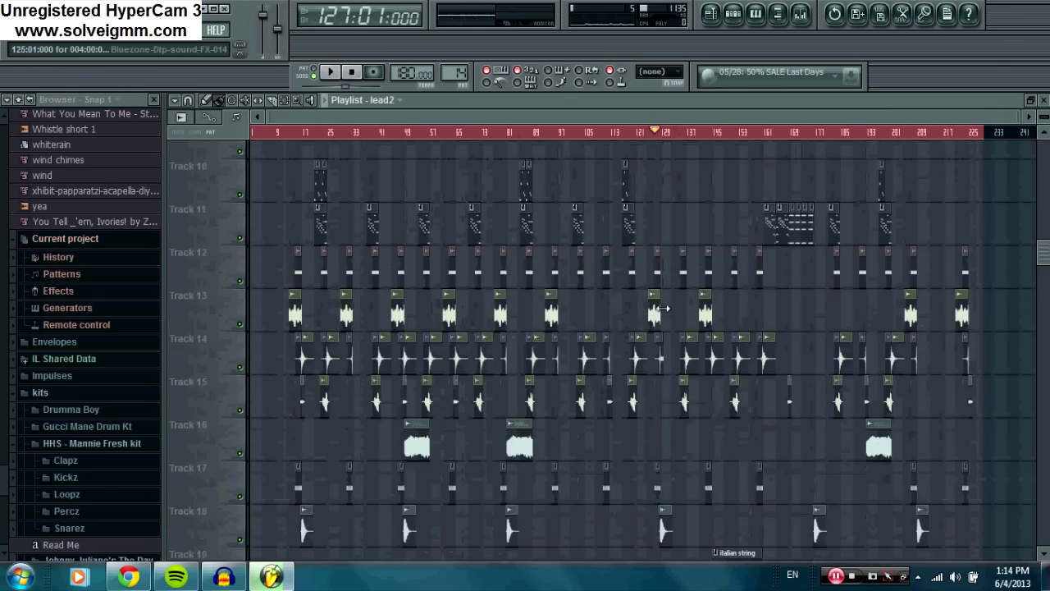
pyautogui.scroll(-6, 675, 293)
pyautogui.scroll(7, 759, 336)
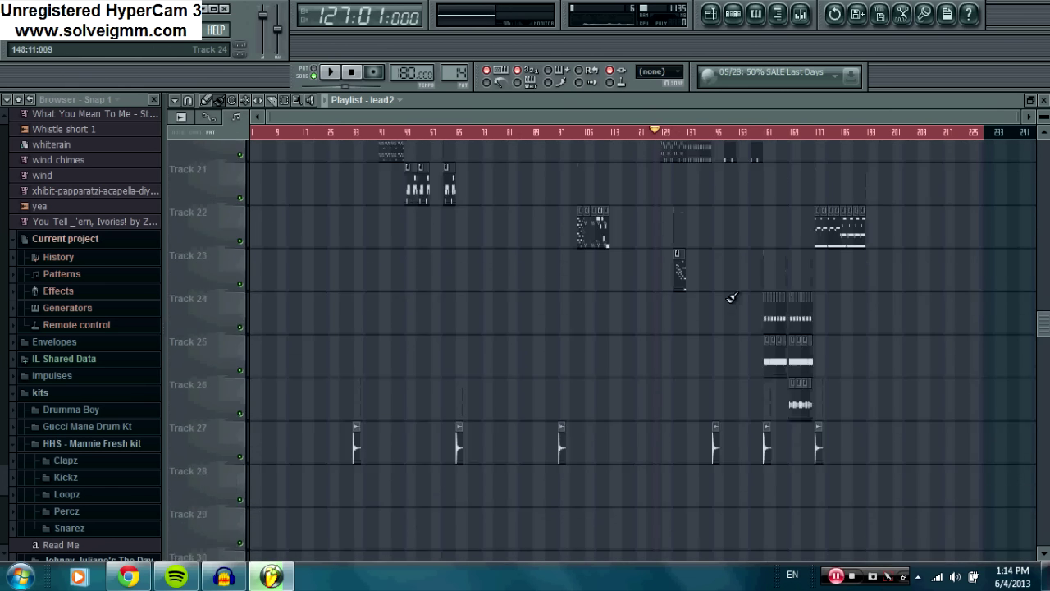
pyautogui.scroll(7, 703, 289)
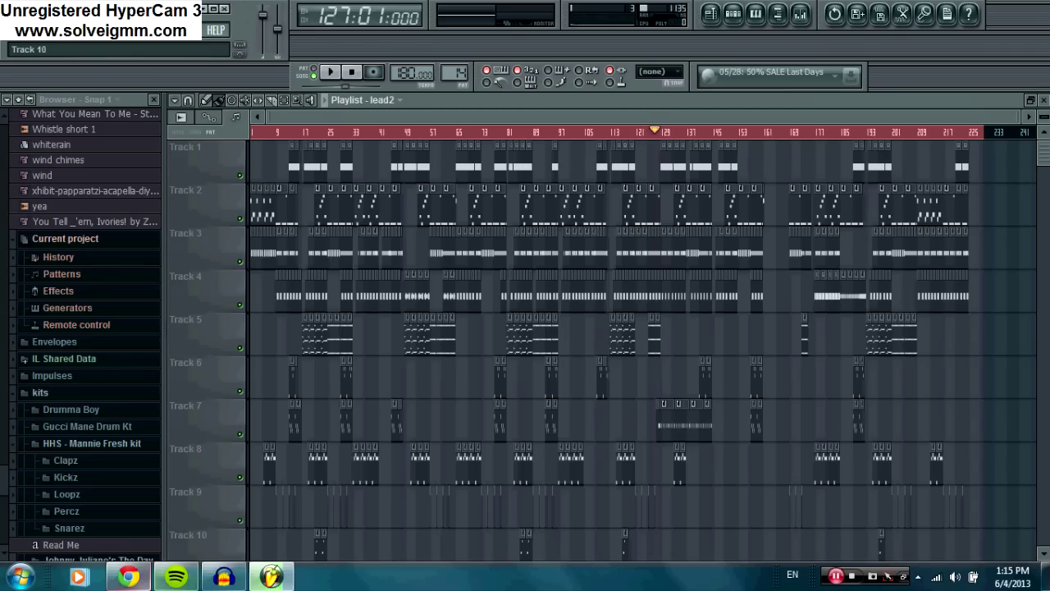
# Examine the whole arrangement from the drum patterns on Track 1 down to the muted vocal clips on Tracks 34 and 35
pyautogui.scroll(-7, 424, 300)
pyautogui.scroll(-19, 428, 459)
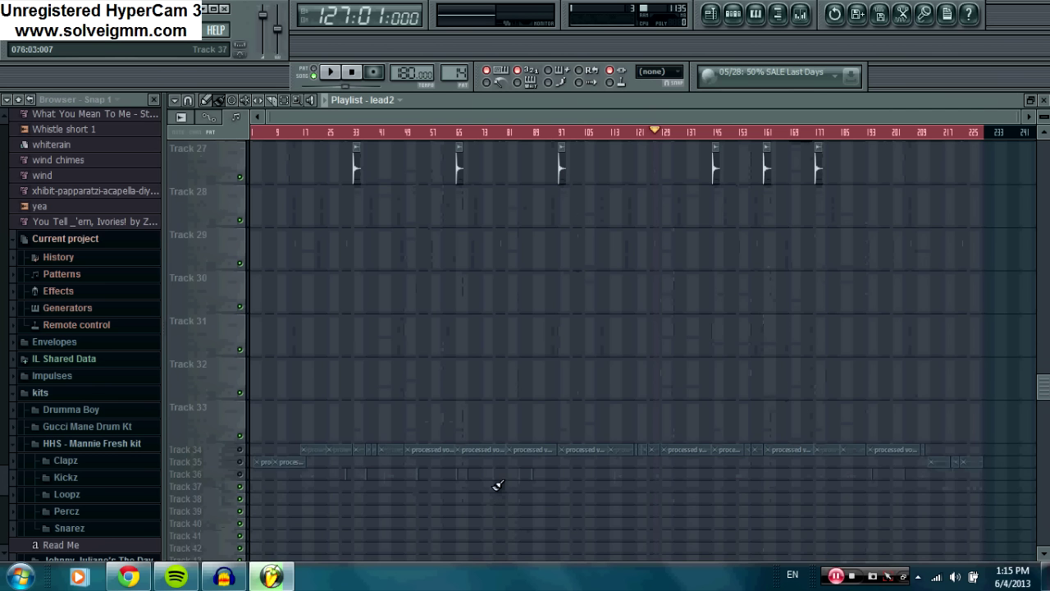
pyautogui.scroll(20, 497, 485)
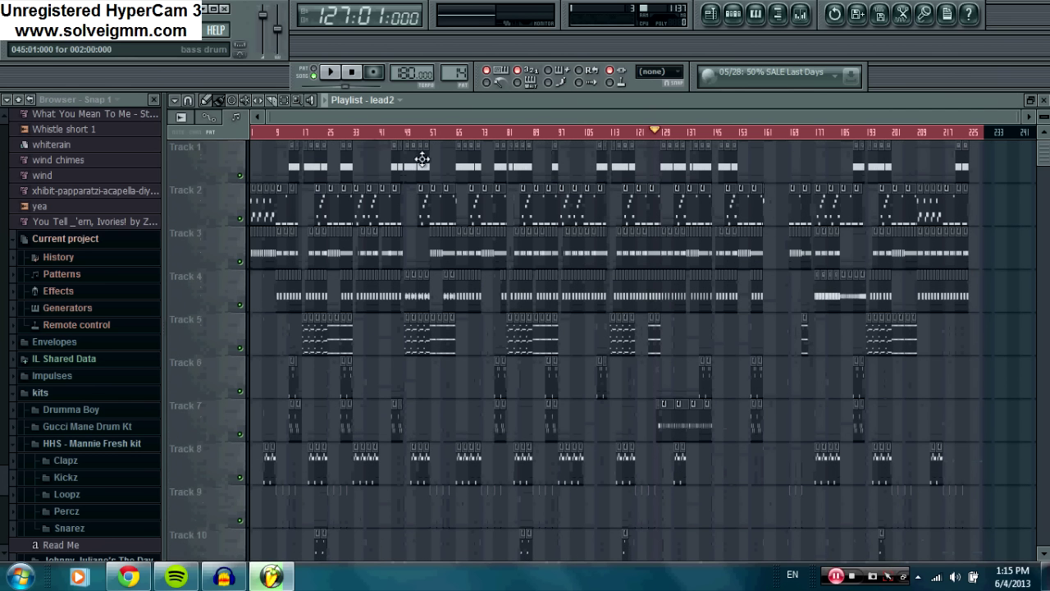
pyautogui.scroll(-2, 462, 205)
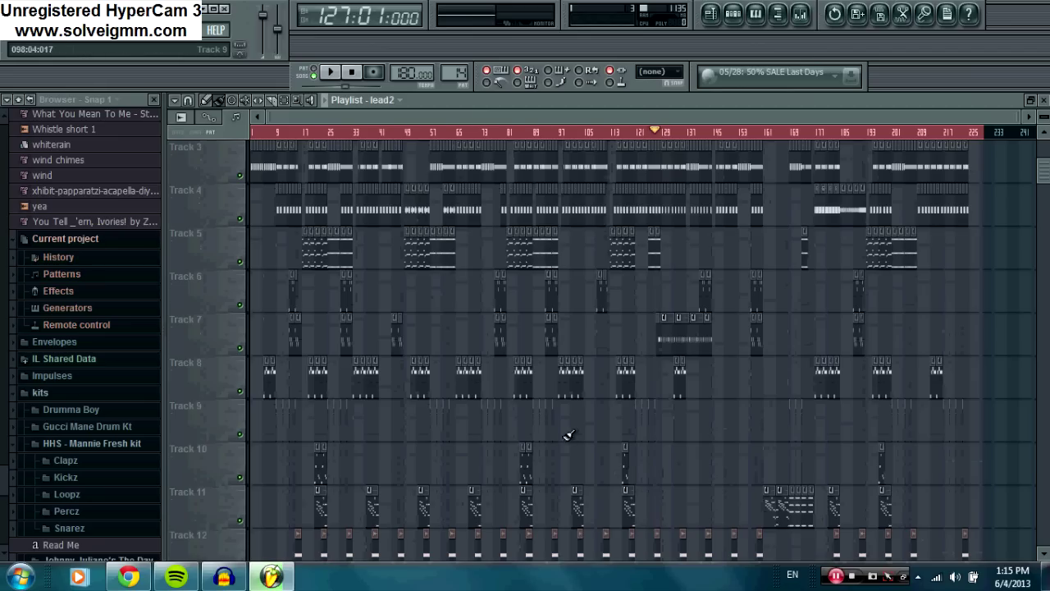
pyautogui.scroll(2, 771, 457)
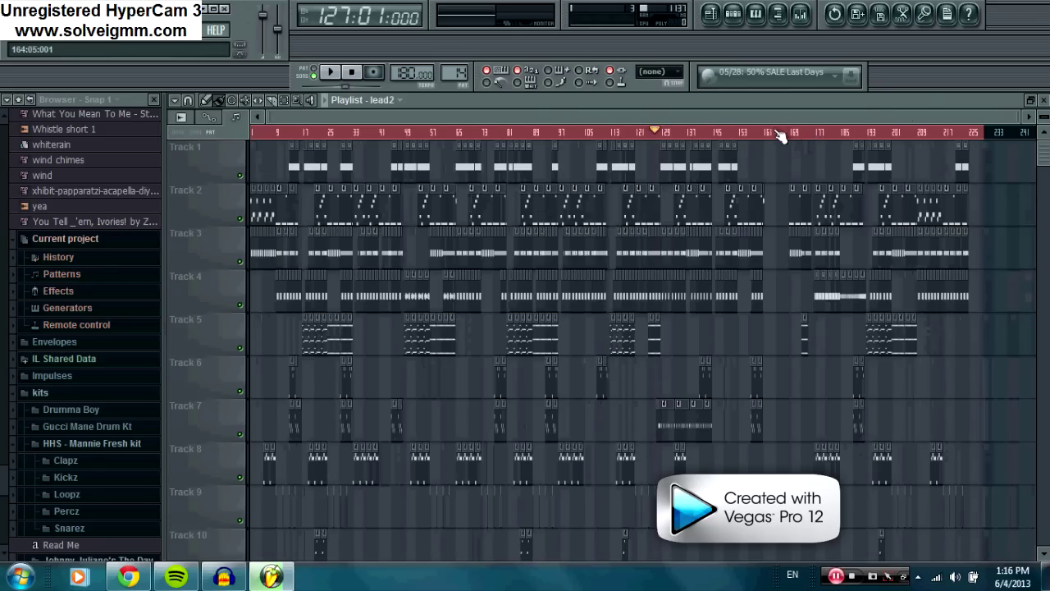
pyautogui.scroll(-4, 781, 193)
pyautogui.scroll(4, 727, 242)
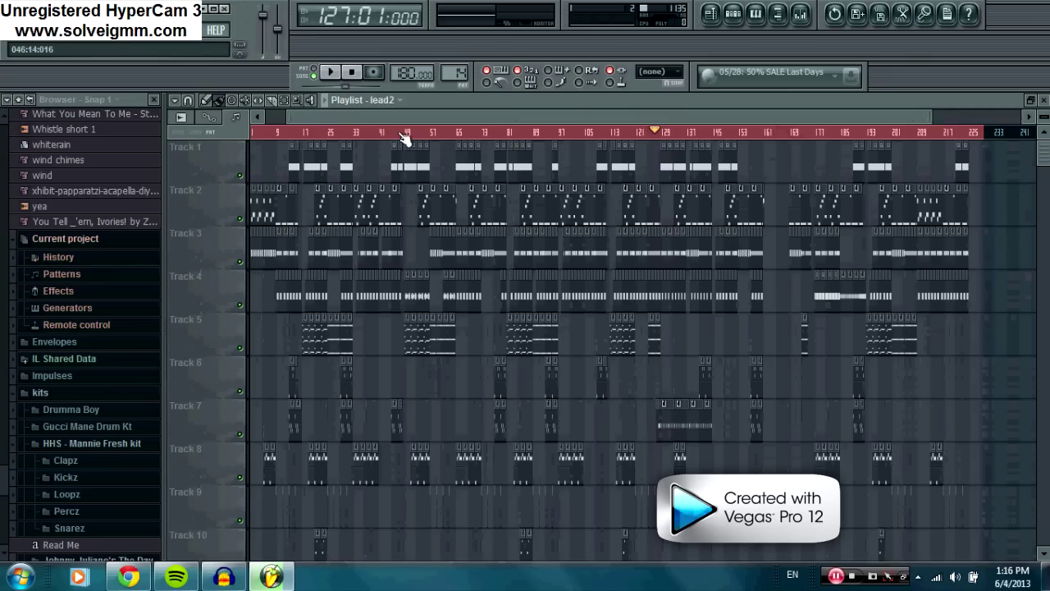
pyautogui.scroll(3, 406, 133)
pyautogui.scroll(-3, 402, 131)
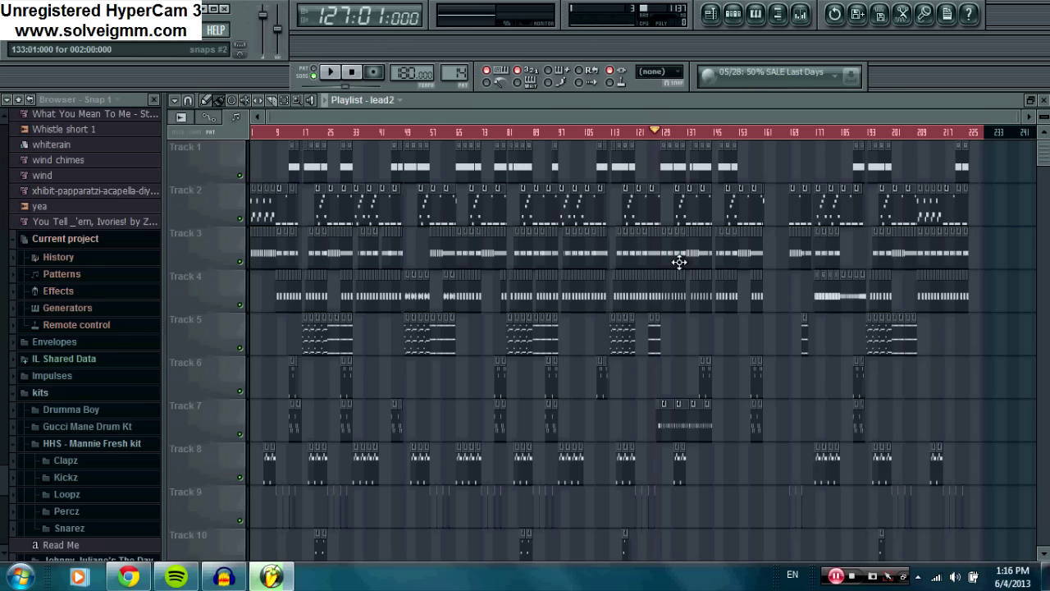
pyautogui.scroll(-7, 680, 261)
pyautogui.scroll(-2, 710, 358)
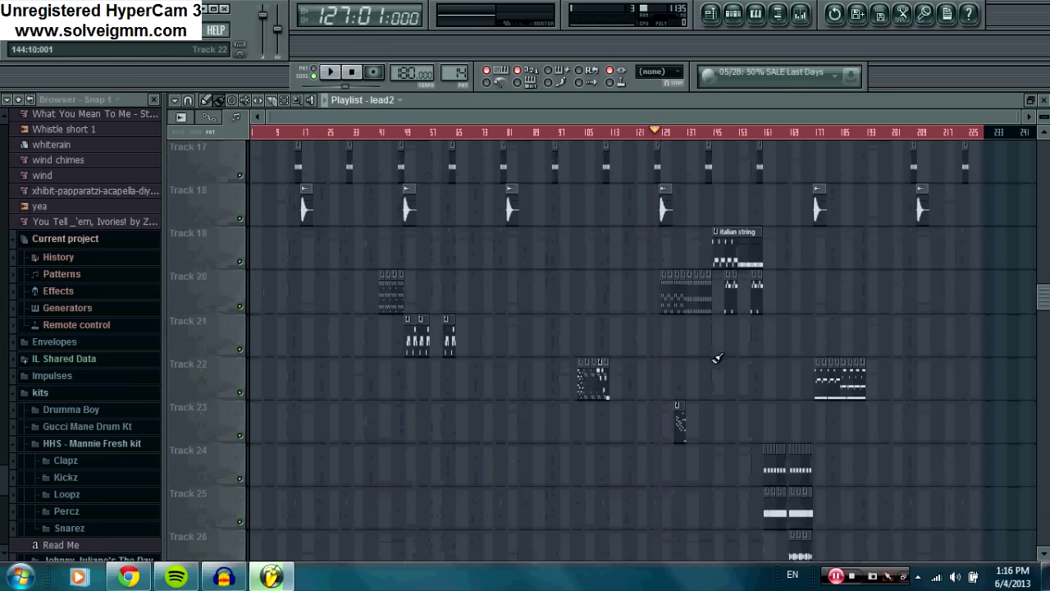
pyautogui.scroll(9, 714, 394)
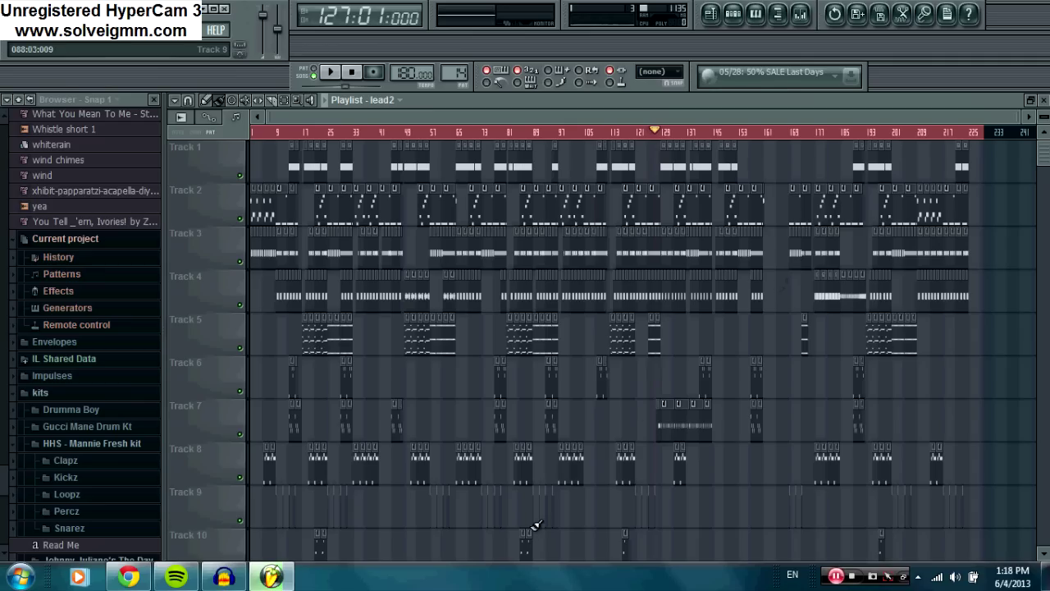
# Switch to Spotify, search for "calvin harris" and look through the artist, album, playlist and track results
pyautogui.click(173, 579)
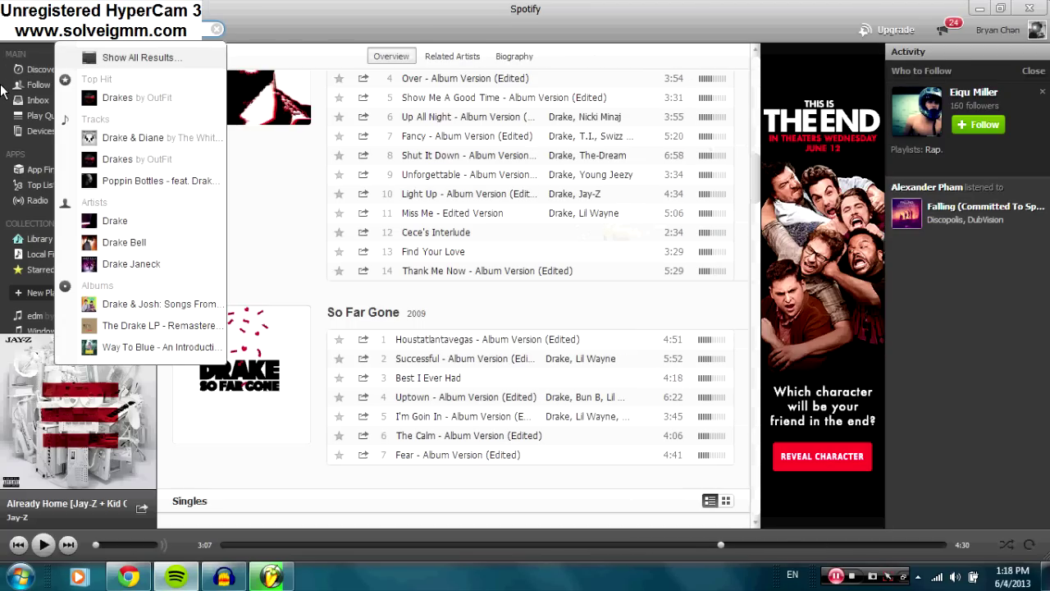
pyautogui.write('cal')
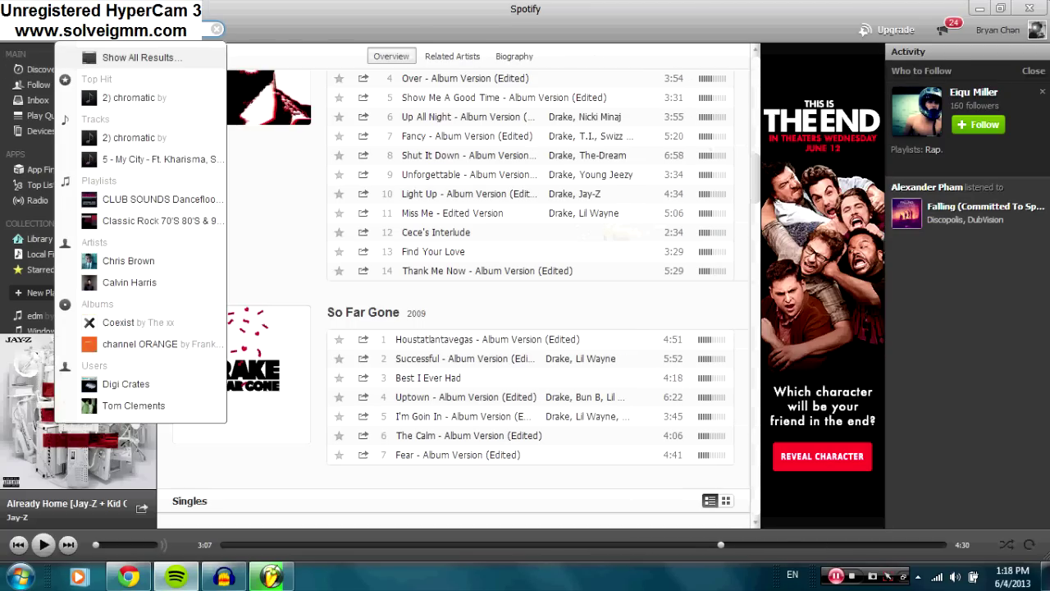
pyautogui.write('vin')
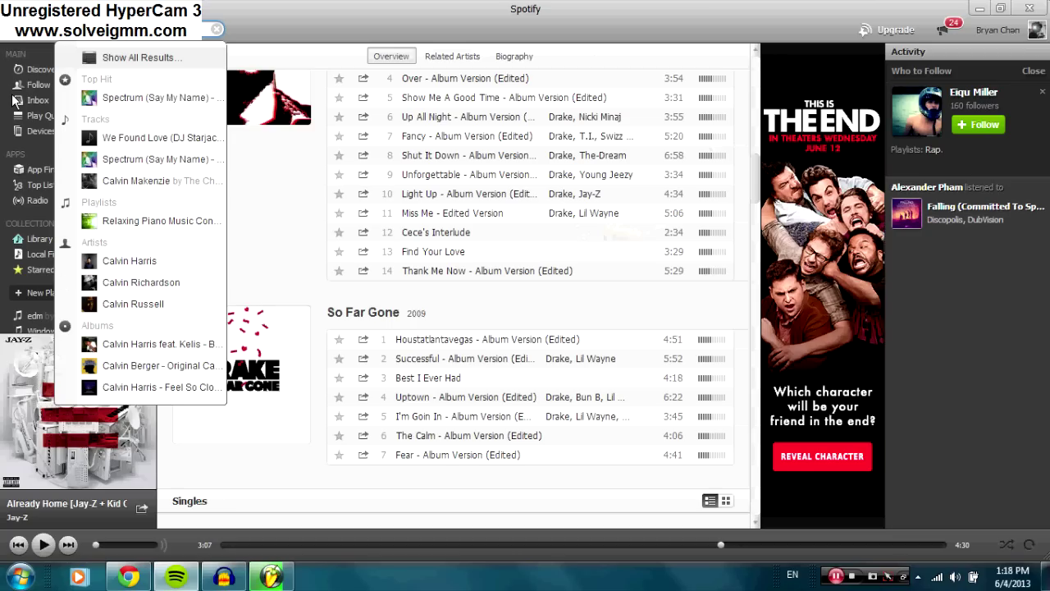
pyautogui.write(' harris')
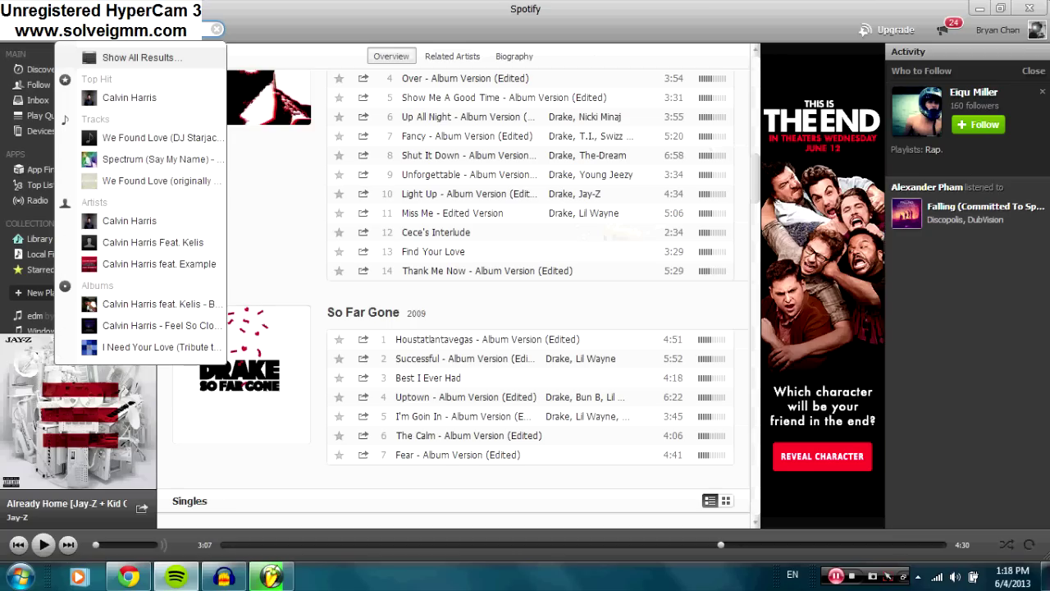
pyautogui.press('Return')
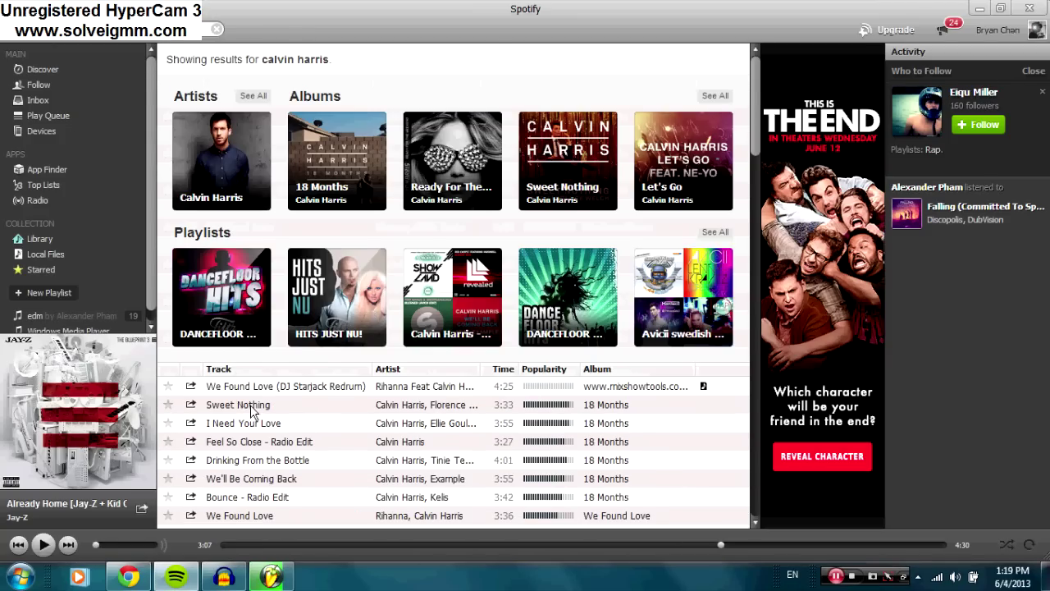
pyautogui.scroll(-3, 256, 402)
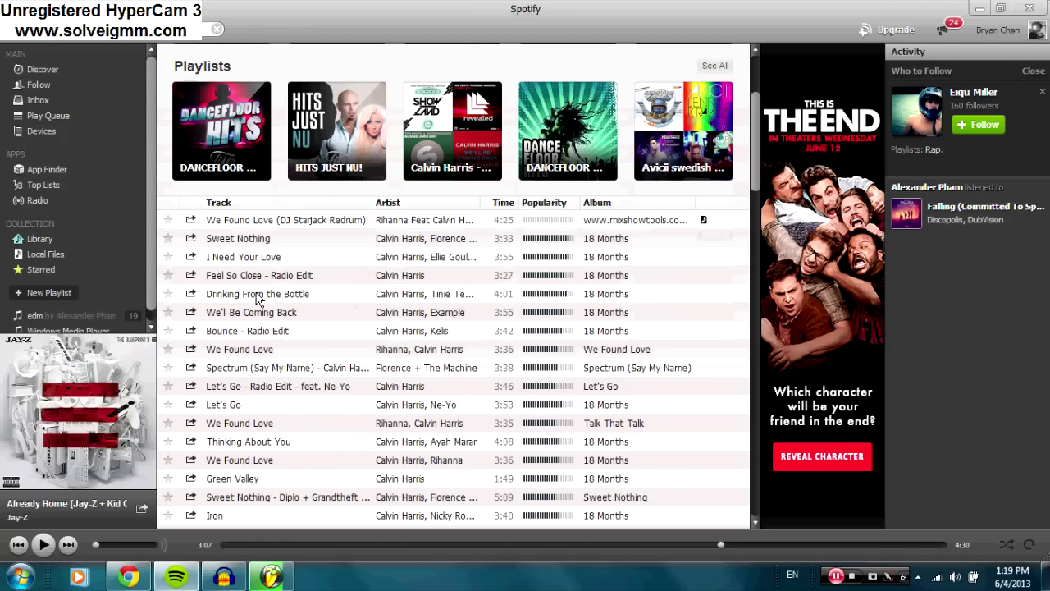
pyautogui.scroll(2, 234, 202)
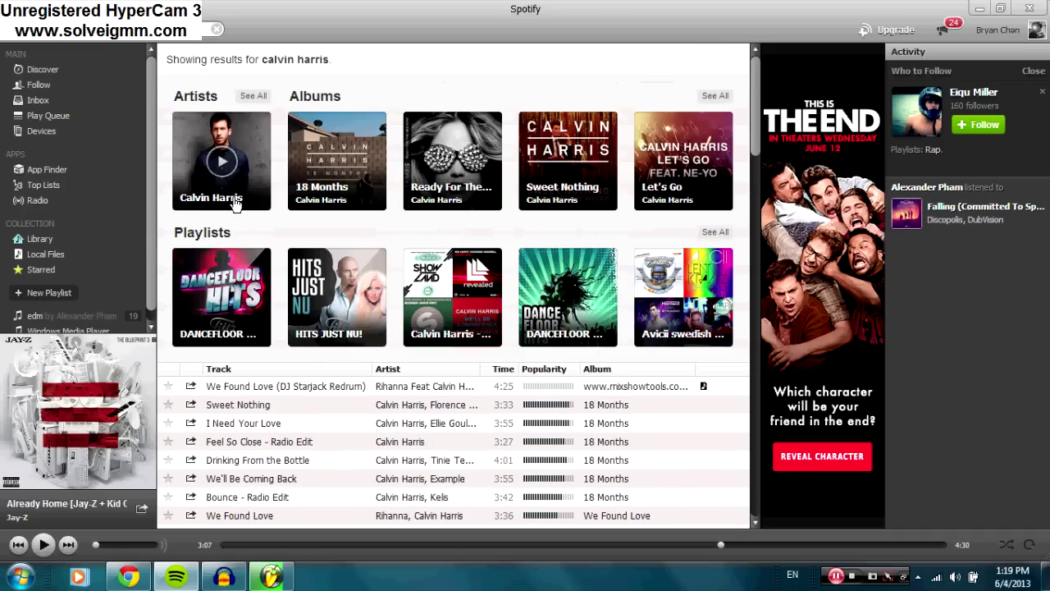
# Open the Calvin Harris artist page and play "We Found Love" from the popular songs
pyautogui.click(232, 207)
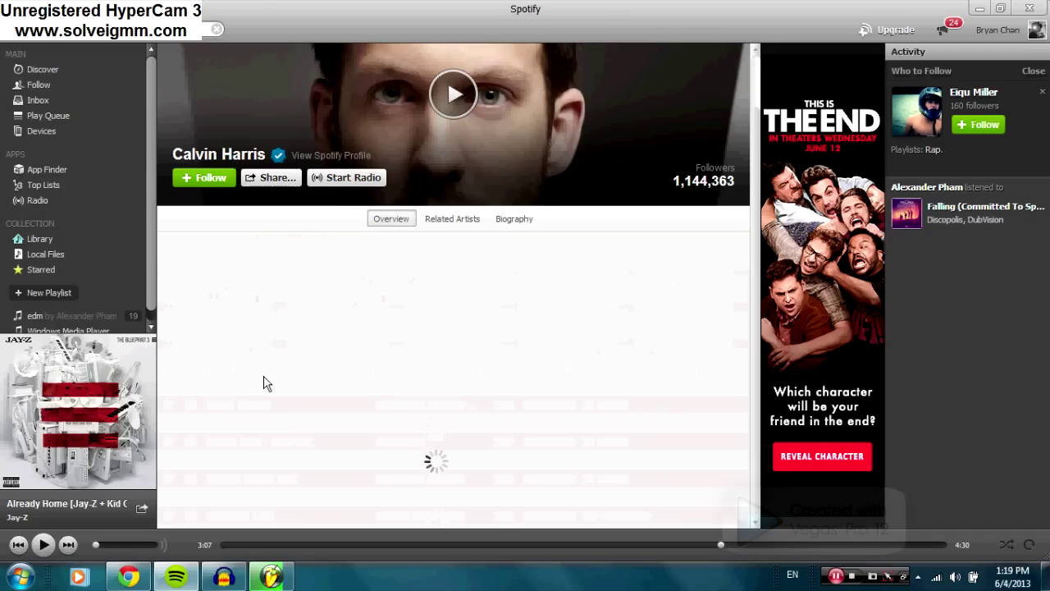
pyautogui.scroll(-1, 257, 353)
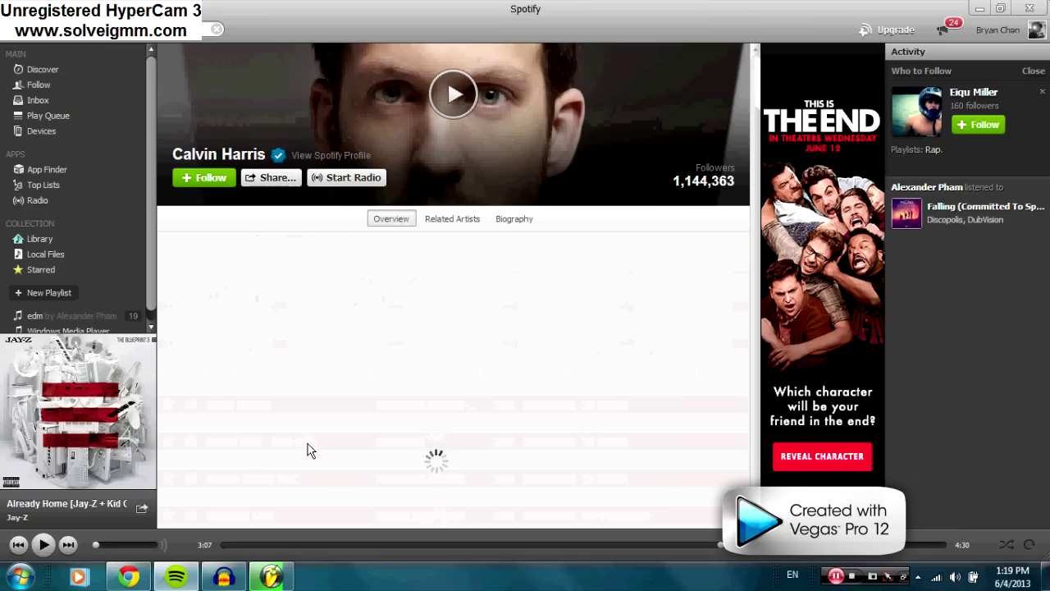
pyautogui.scroll(1, 256, 407)
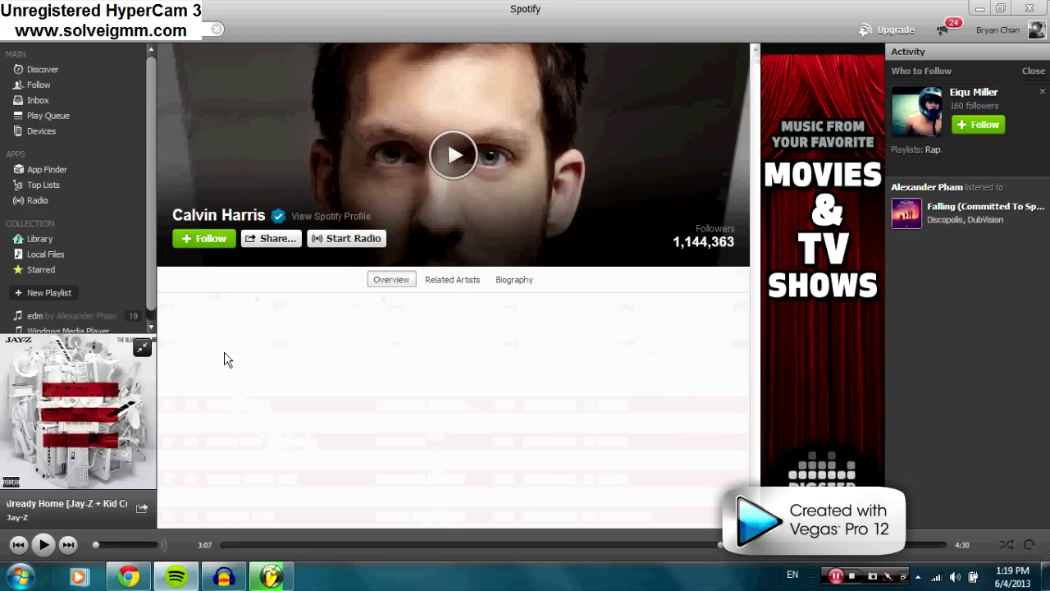
pyautogui.scroll(-2, 483, 504)
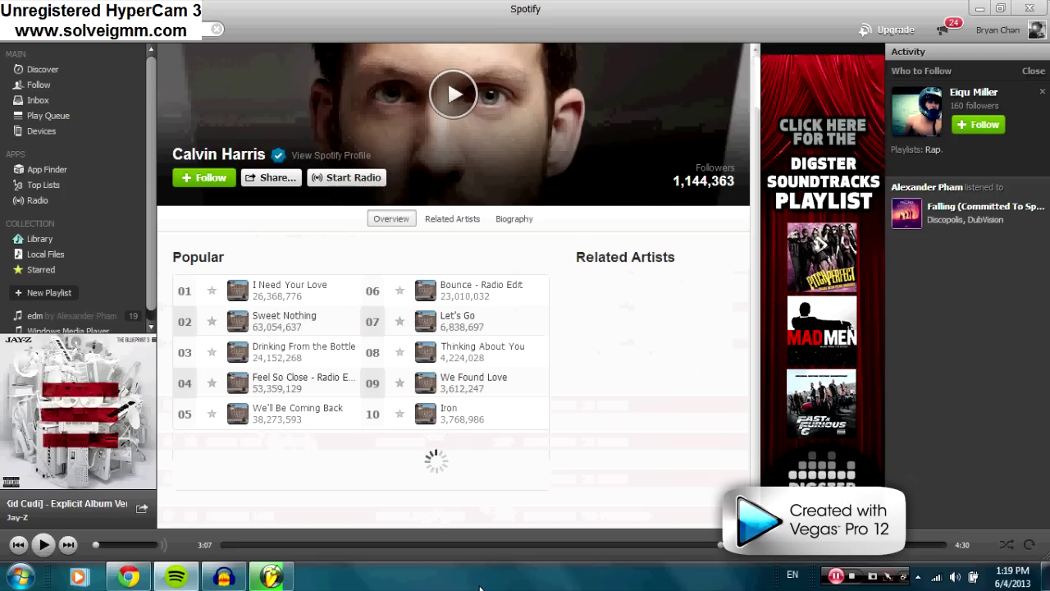
pyautogui.doubleClick(491, 381)
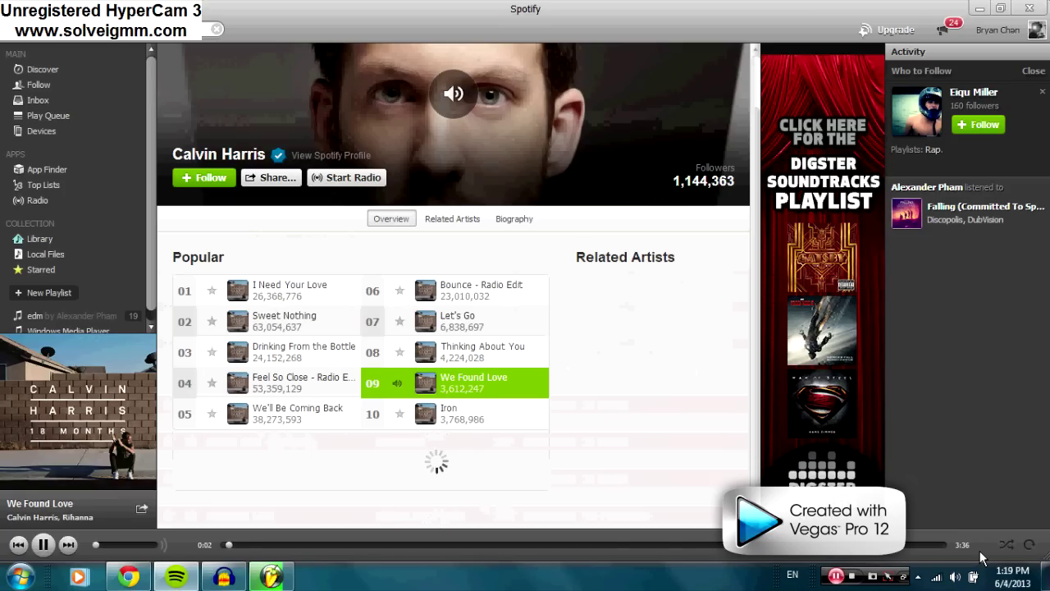
# Check the system volume levels, raise the player's volume to nearly full, and pause "We Found Love"
pyautogui.click(956, 580)
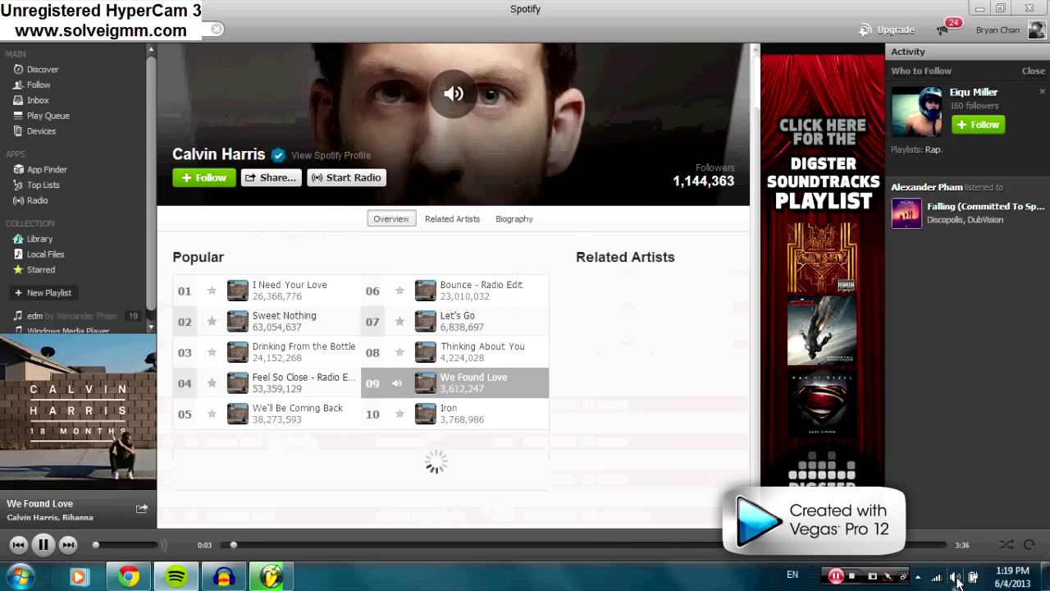
pyautogui.click(954, 579)
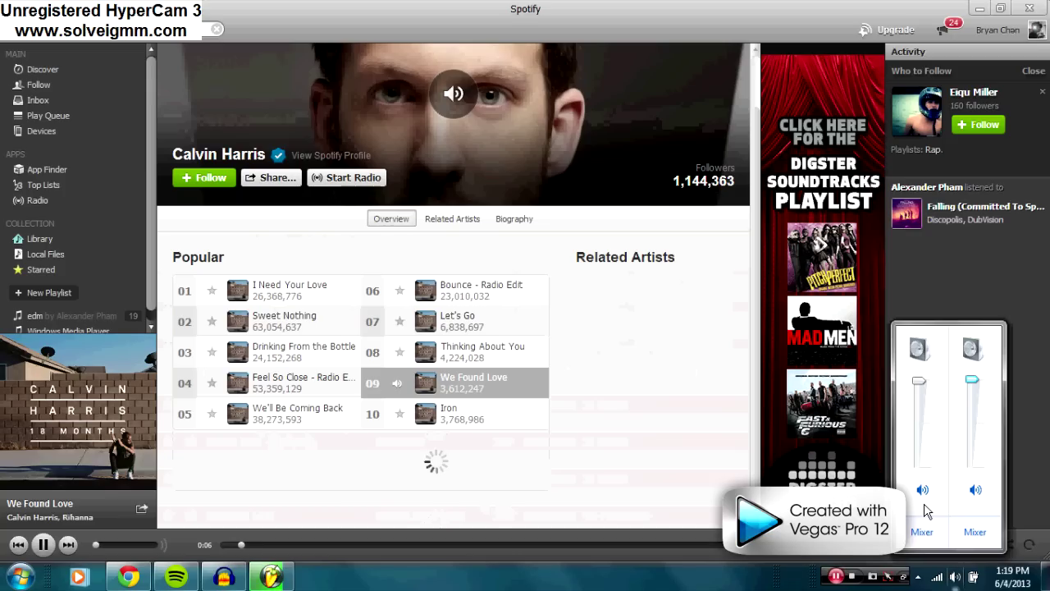
pyautogui.click(164, 543)
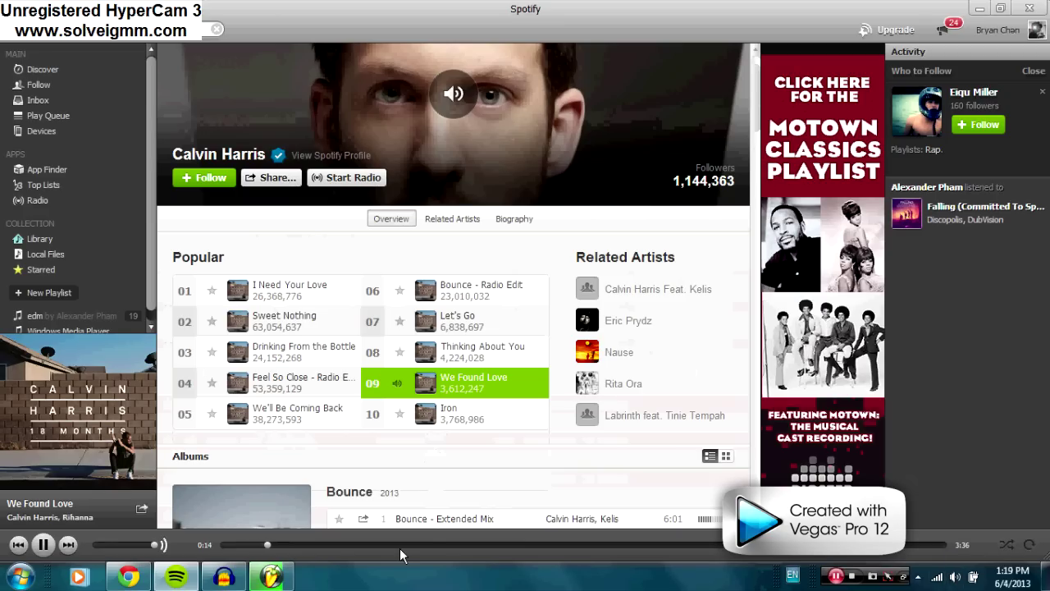
pyautogui.click(45, 546)
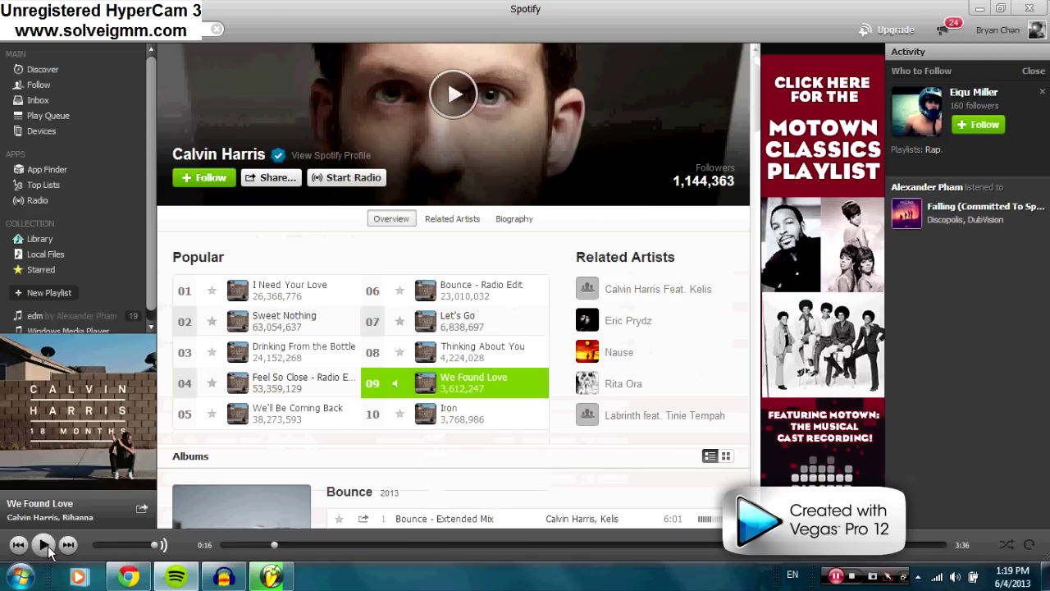